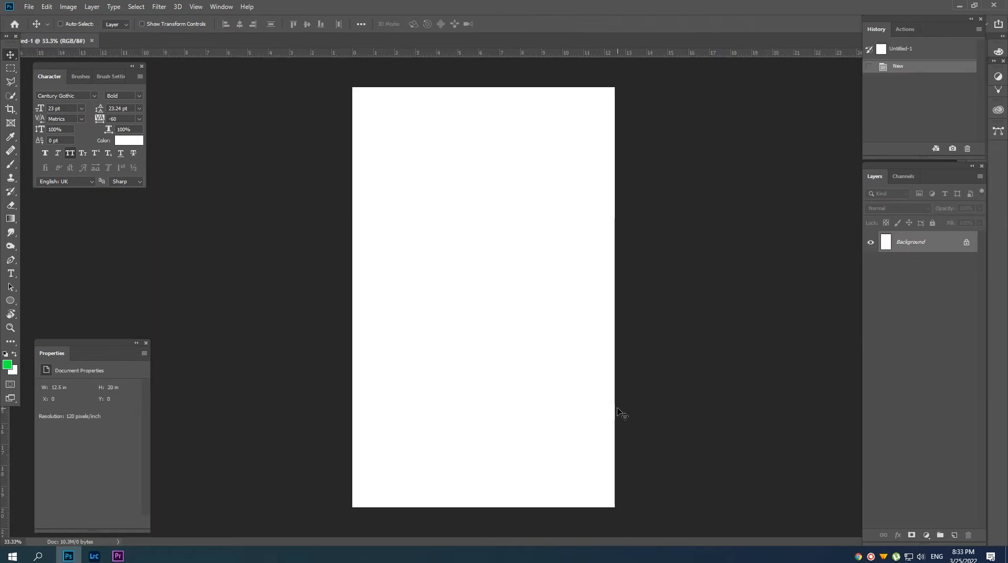
Place the three tree-branch images, the cloudy seascape, the woman's portrait and the red forest image as embedded smart objects.
{"action": "key", "text": "Return"}
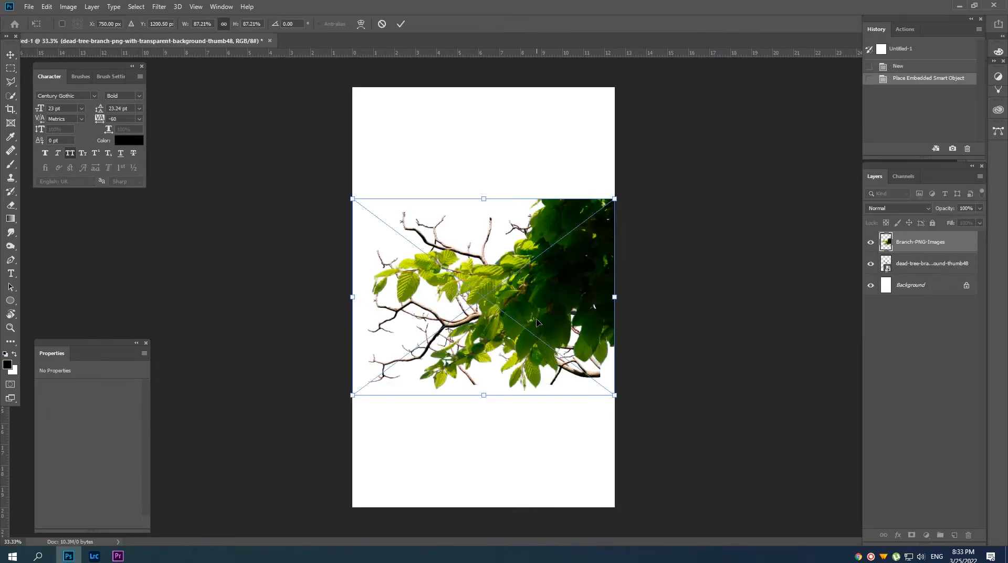
{"action": "key", "text": "Return"}
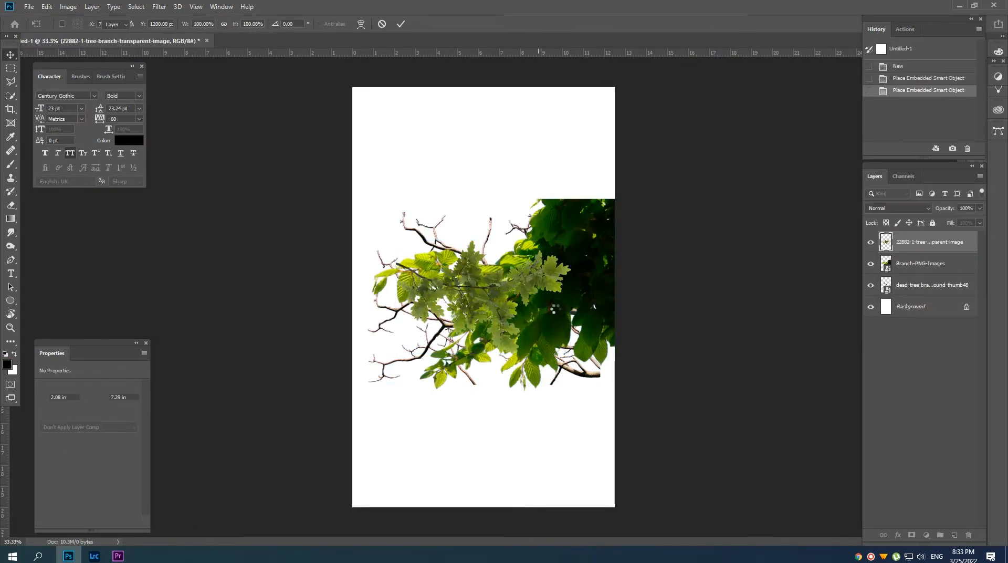
{"action": "key", "text": "Return"}
{"action": "key", "text": "Return"}
{"action": "key", "text": "Return"}
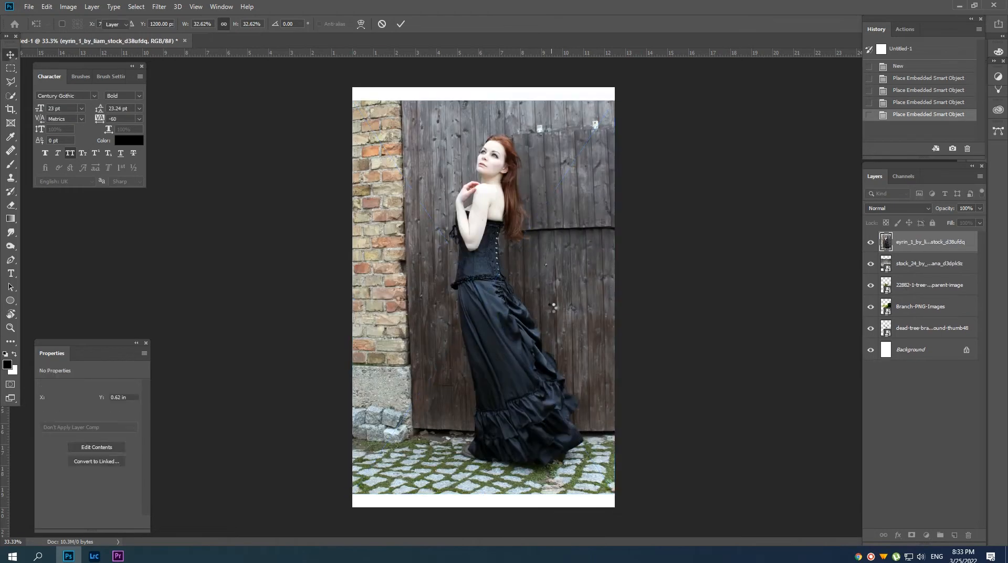
{"action": "key", "text": "Return"}
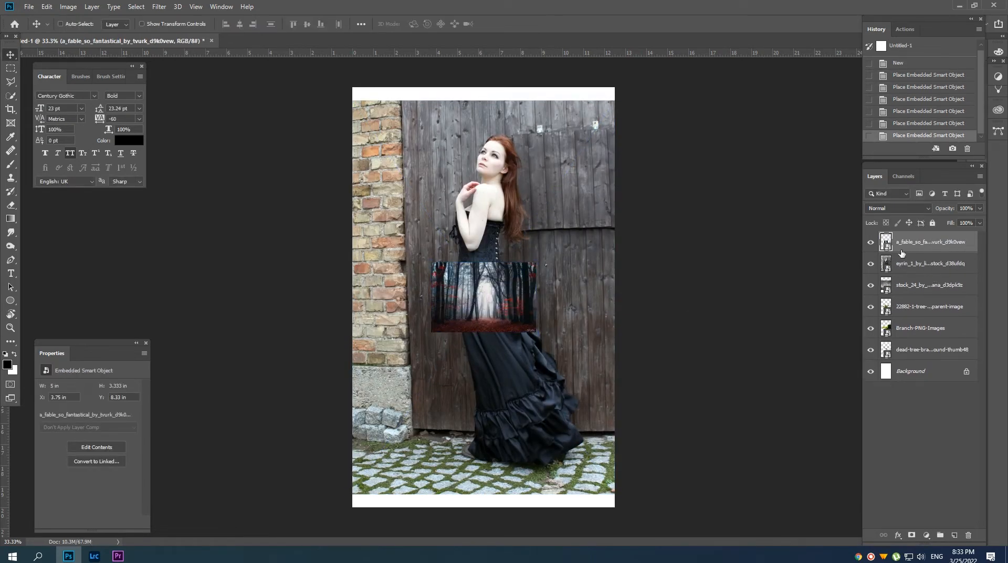
Hide all placed image layers over the white background, previewing the tree-branch layers one at a time.
{"action": "left_click", "coordinate": [867, 371]}
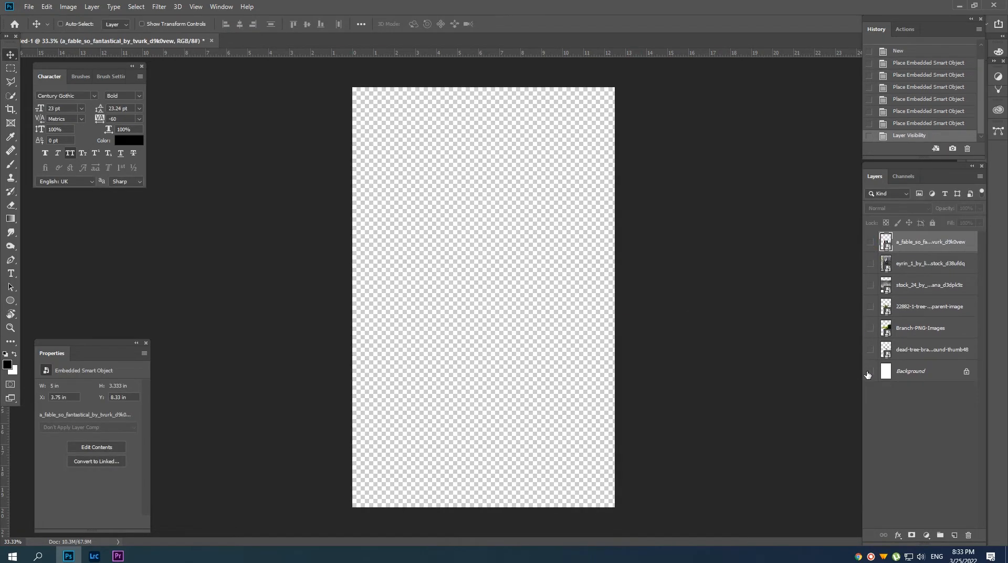
{"action": "left_click", "coordinate": [867, 372]}
{"action": "left_click", "coordinate": [909, 349]}
{"action": "left_click", "coordinate": [869, 351]}
{"action": "left_click", "coordinate": [870, 351]}
{"action": "left_click", "coordinate": [872, 334]}
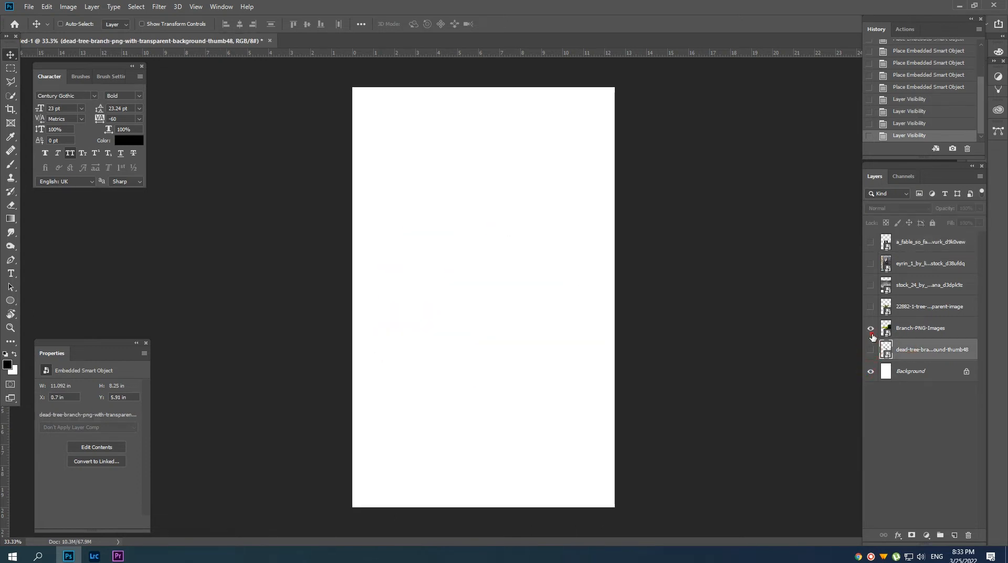
{"action": "left_click", "coordinate": [870, 328]}
{"action": "left_click", "coordinate": [900, 307]}
{"action": "left_click", "coordinate": [869, 307]}
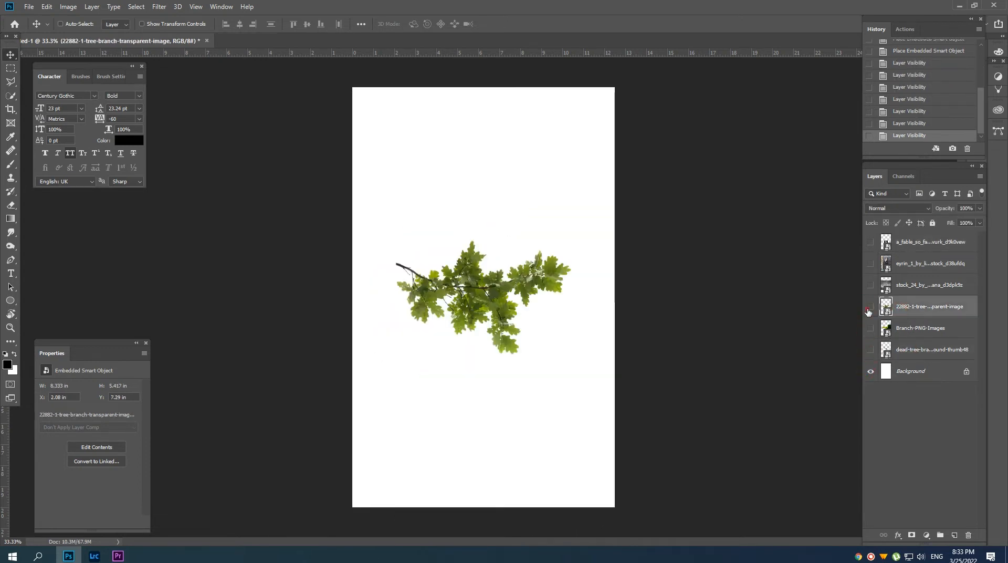
{"action": "left_click", "coordinate": [868, 306]}
Show the cloudy seascape layer and move it down to about Y 5.02 in.
{"action": "left_click", "coordinate": [870, 285]}
{"action": "left_click", "coordinate": [916, 285]}
{"action": "left_click_drag", "start_coordinate": [479, 355], "coordinate": [509, 387]}
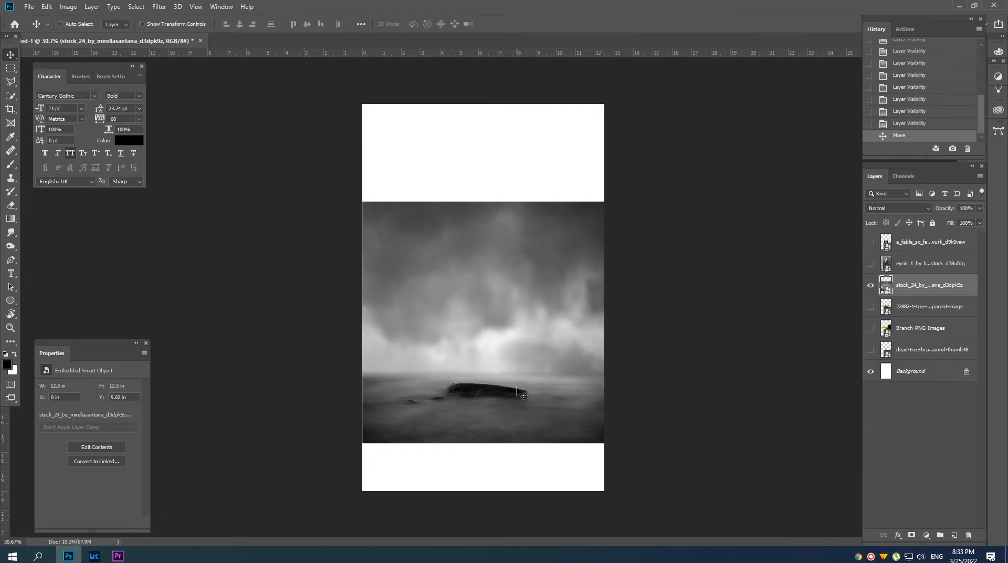
Rasterize the seascape layer and rename it bg.
{"action": "right_click", "coordinate": [907, 285]}
{"action": "left_click", "coordinate": [810, 282]}
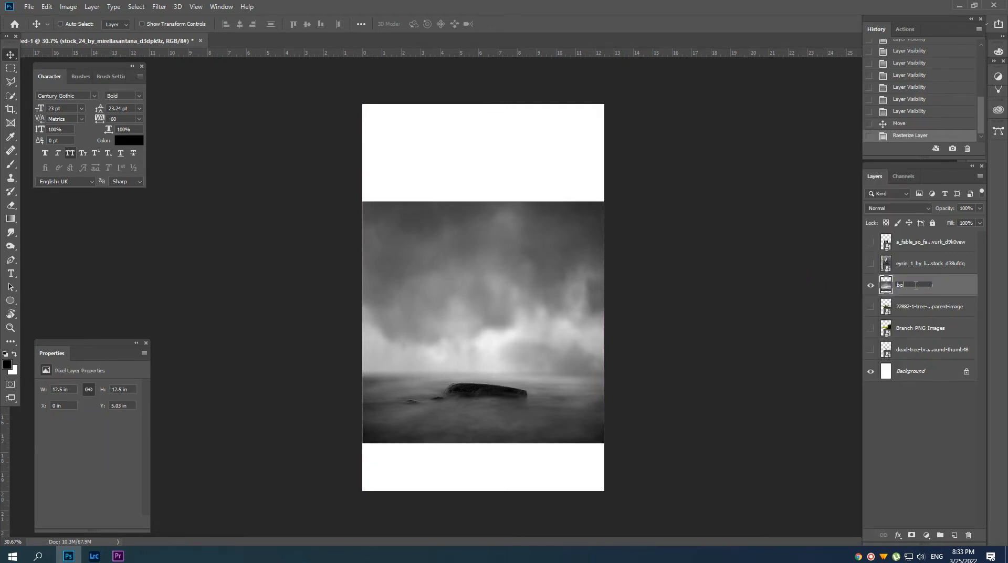
{"action": "key", "text": "Return"}
Extend the seascape to the lower canvas edge by filling a full-width rectangular selection there with Content-Aware, then deselect.
{"action": "key", "text": "m"}
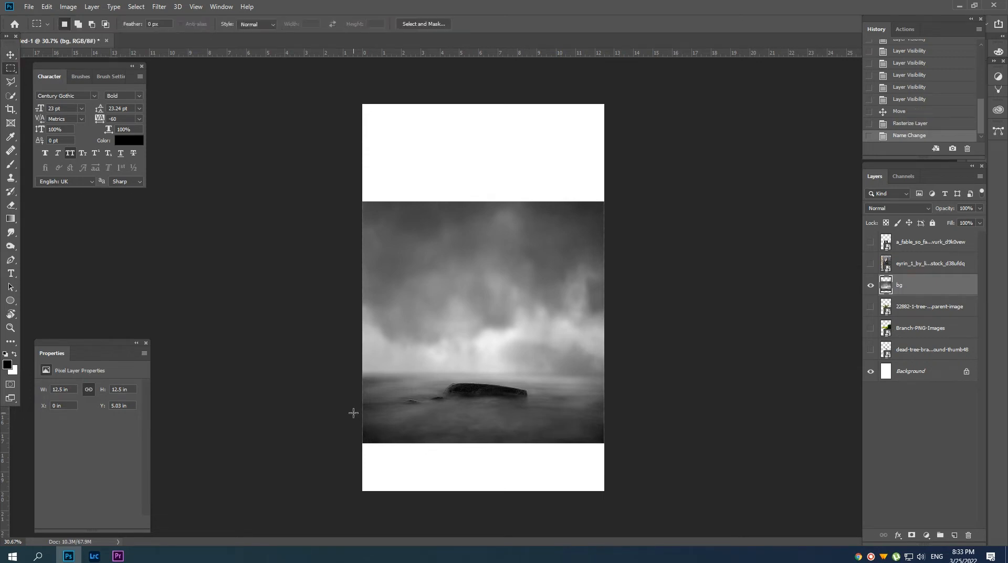
{"action": "left_click_drag", "start_coordinate": [353, 412], "coordinate": [645, 504]}
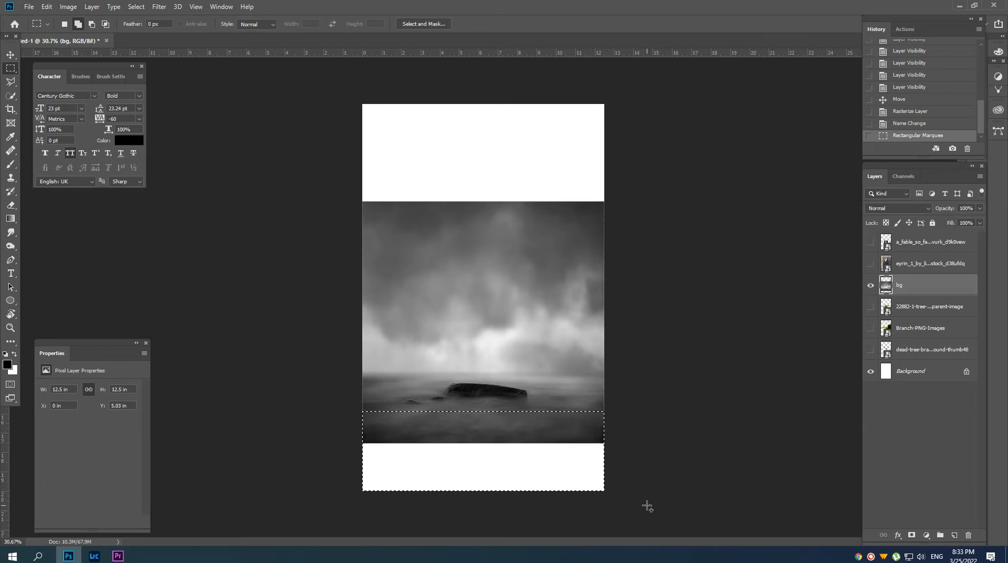
{"action": "key", "text": "shift+BackSpace"}
{"action": "left_click", "coordinate": [570, 147]}
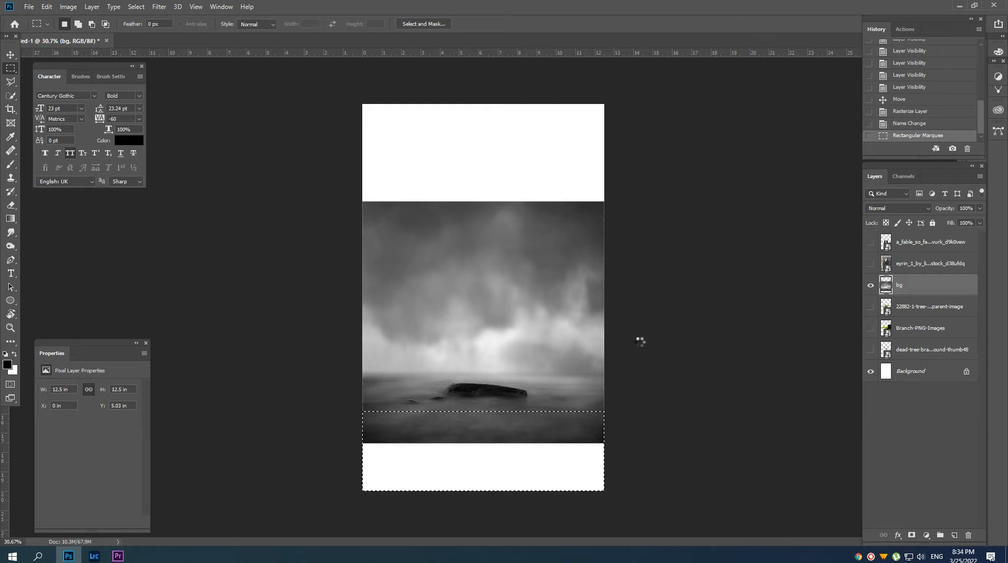
{"action": "left_click_drag", "start_coordinate": [487, 464], "coordinate": [492, 465]}
Fill the empty area above the sky with Content-Aware using a full-width selection that overlaps the clouds, then deselect.
{"action": "left_click_drag", "start_coordinate": [342, 228], "coordinate": [800, 71]}
{"action": "key", "text": "shift+BackSpace"}
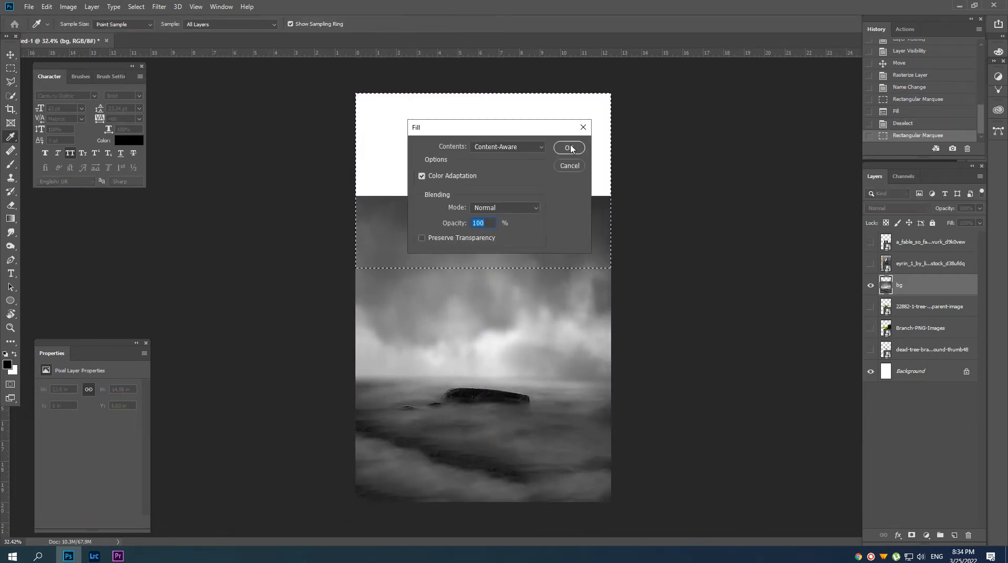
{"action": "left_click", "coordinate": [569, 147]}
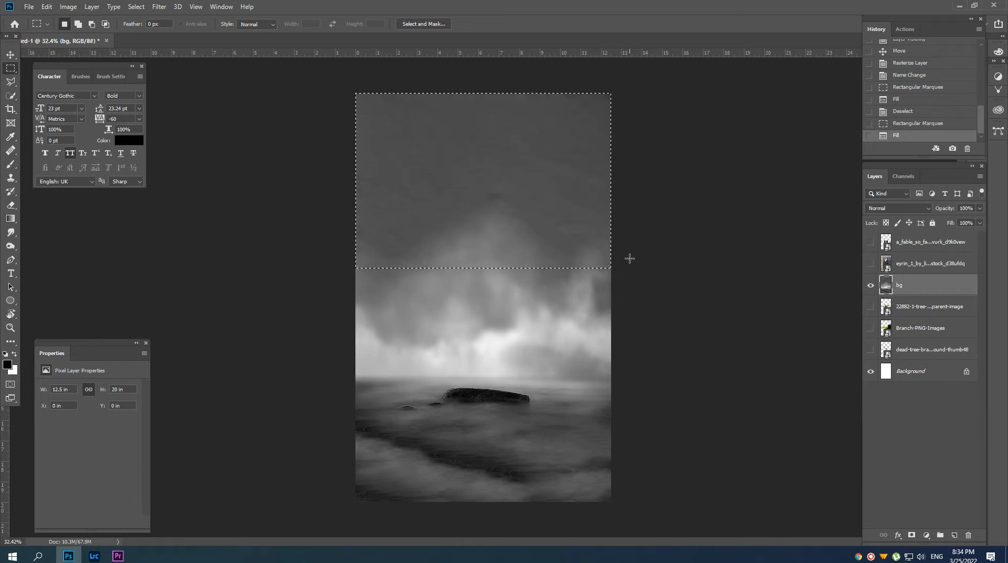
{"action": "key", "text": "ctrl+d"}
{"action": "scroll", "coordinate": [495, 252], "scroll_direction": "down", "scroll_amount": 1}
{"action": "key", "text": "b"}
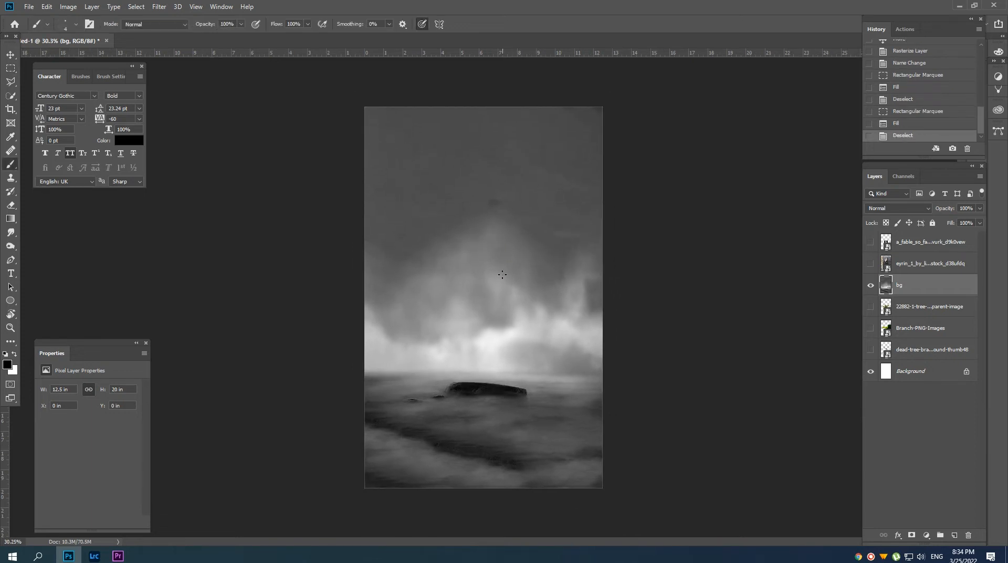
{"action": "left_click", "coordinate": [531, 318], "text": "alt"}
{"action": "left_click_drag", "start_coordinate": [544, 231], "coordinate": [555, 234]}
{"action": "key", "text": "ctrl+z"}
Choose a soft round tip for both the Brush and the Clone Stamp, with the Clone Stamp size at 400.
{"action": "right_click", "coordinate": [541, 234]}
{"action": "double_click", "coordinate": [584, 344]}
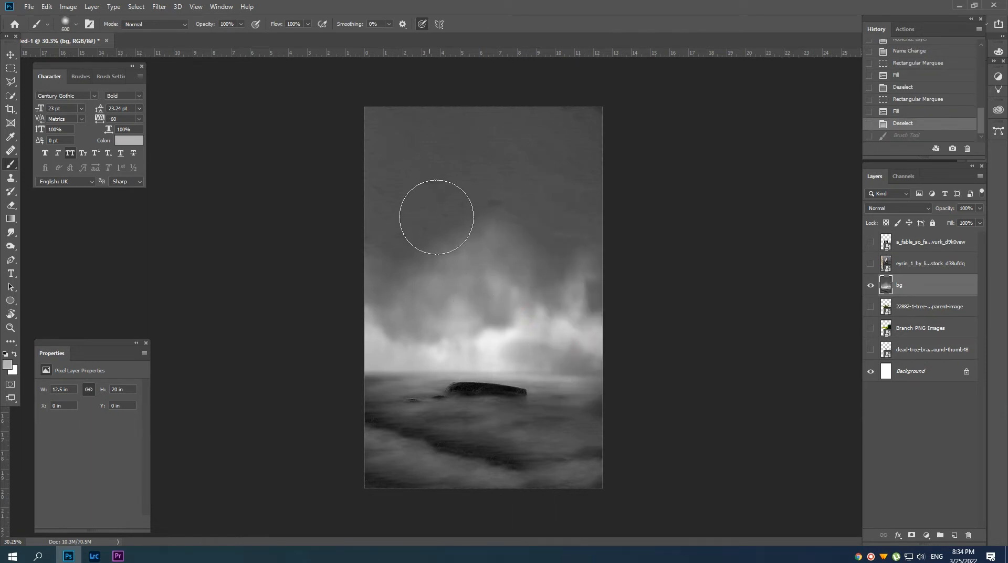
{"action": "key", "text": "s"}
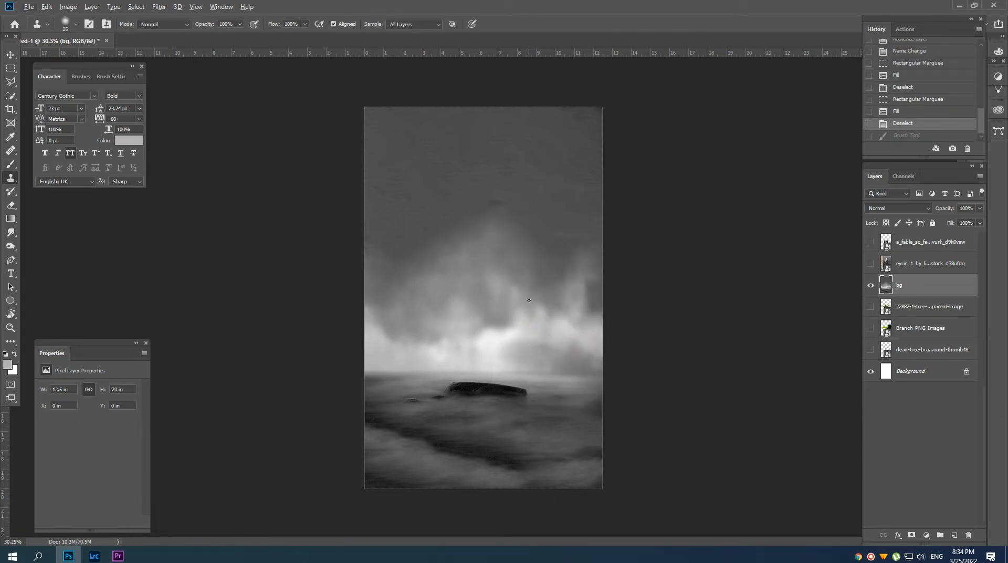
{"action": "right_click", "coordinate": [529, 303]}
{"action": "double_click", "coordinate": [572, 411]}
{"action": "key", "text": "["}
Clone cloud texture over the flat grey upper sky and along its right side.
{"action": "mouse_move", "coordinate": [555, 227]}
{"action": "left_mouse_down"}
{"action": "mouse_move", "coordinate": [500, 200]}
{"action": "mouse_move", "coordinate": [576, 241]}
{"action": "mouse_move", "coordinate": [572, 212]}
{"action": "mouse_move", "coordinate": [492, 190]}
{"action": "mouse_move", "coordinate": [439, 237]}
{"action": "mouse_move", "coordinate": [407, 230]}
{"action": "mouse_move", "coordinate": [469, 171]}
{"action": "mouse_move", "coordinate": [437, 159]}
{"action": "mouse_move", "coordinate": [523, 171]}
{"action": "mouse_move", "coordinate": [555, 147]}
{"action": "mouse_move", "coordinate": [419, 141]}
{"action": "left_mouse_up"}
{"action": "left_click", "coordinate": [560, 316], "text": "alt"}
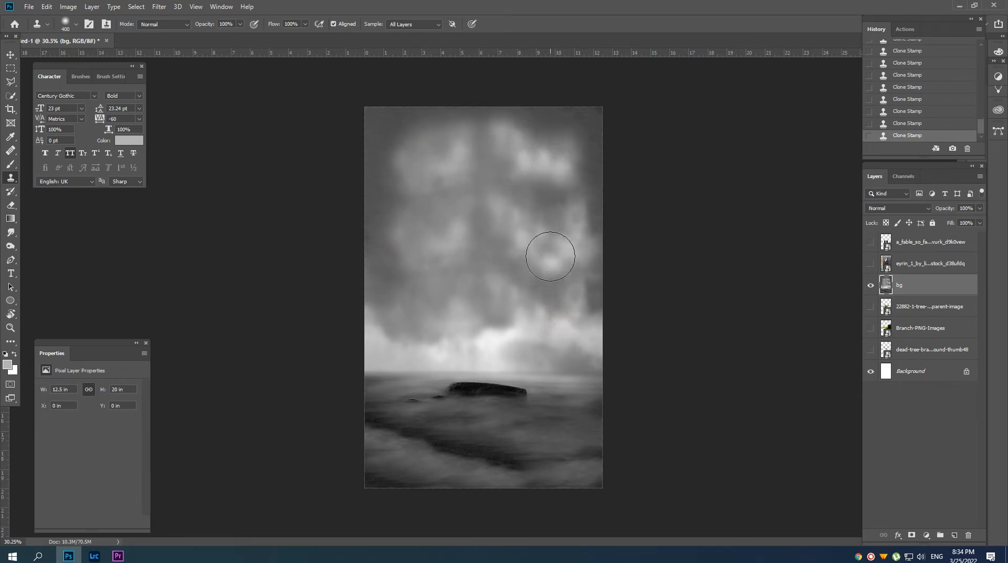
{"action": "left_click", "coordinate": [558, 257]}
{"action": "left_click", "coordinate": [555, 220]}
{"action": "left_click", "coordinate": [502, 320], "text": "alt"}
{"action": "mouse_move", "coordinate": [551, 252]}
{"action": "left_mouse_down"}
{"action": "mouse_move", "coordinate": [520, 199]}
{"action": "mouse_move", "coordinate": [571, 185]}
{"action": "mouse_move", "coordinate": [583, 216]}
{"action": "mouse_move", "coordinate": [584, 130]}
{"action": "mouse_move", "coordinate": [500, 126]}
{"action": "mouse_move", "coordinate": [587, 234]}
{"action": "mouse_move", "coordinate": [594, 308]}
{"action": "mouse_move", "coordinate": [568, 298]}
{"action": "mouse_move", "coordinate": [596, 334]}
{"action": "left_mouse_up"}
Clone clouds down the left side of the sky and blend away the hard vertical seam.
{"action": "left_click", "coordinate": [493, 211], "text": "alt"}
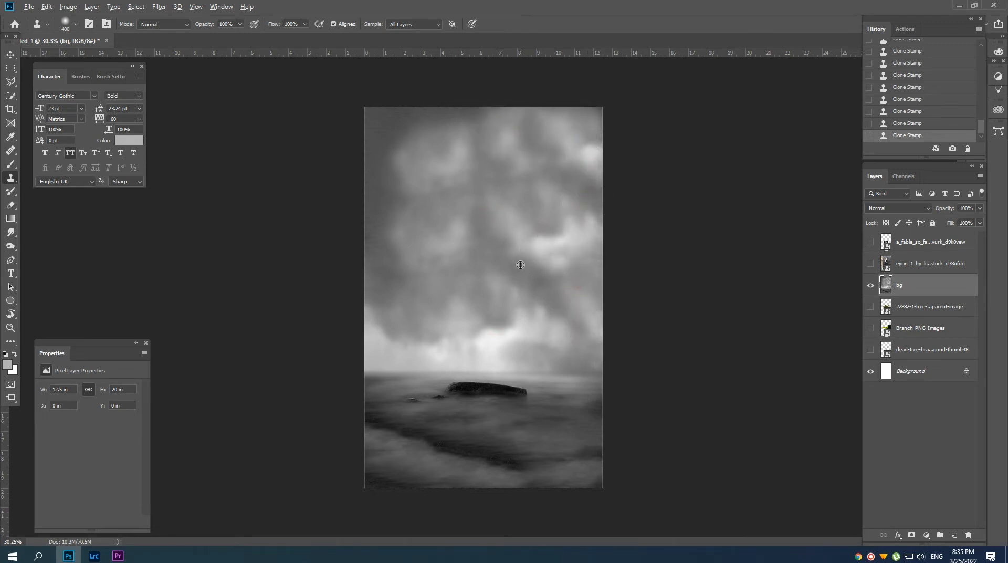
{"action": "mouse_move", "coordinate": [408, 290]}
{"action": "left_mouse_down"}
{"action": "mouse_move", "coordinate": [381, 187]}
{"action": "mouse_move", "coordinate": [391, 123]}
{"action": "left_mouse_up"}
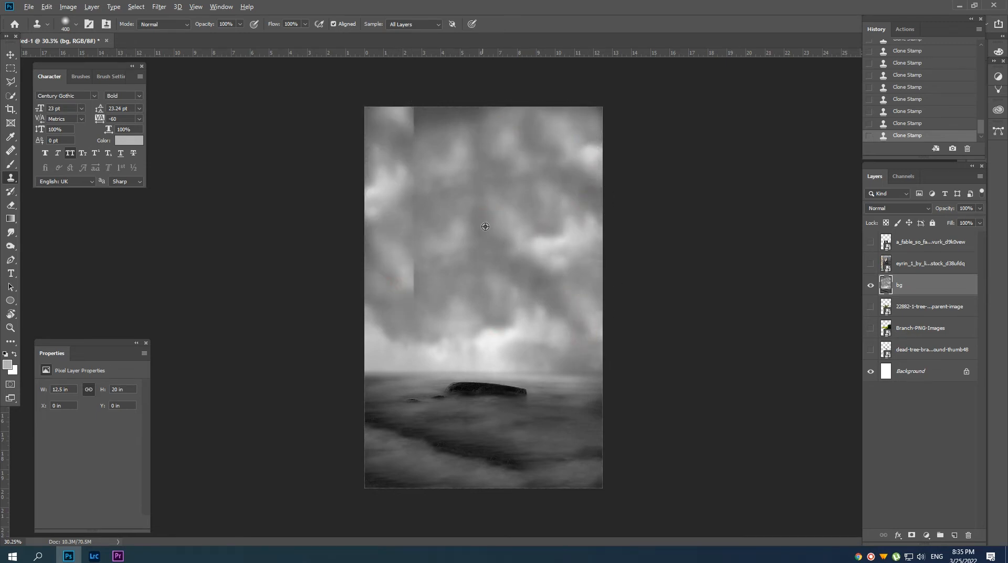
{"action": "left_click_drag", "start_coordinate": [428, 191], "coordinate": [420, 292]}
{"action": "left_click_drag", "start_coordinate": [417, 152], "coordinate": [426, 79]}
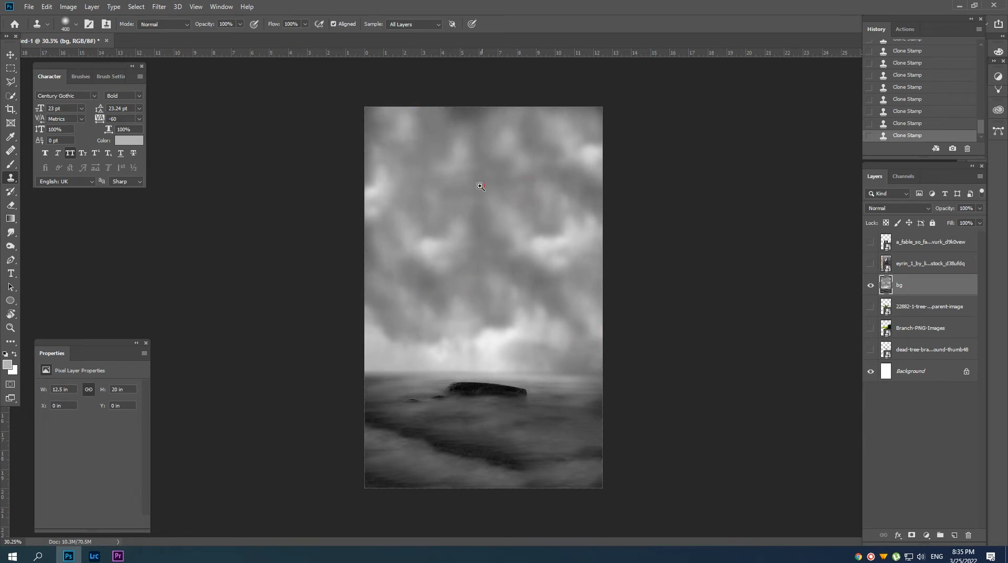
Paint dark grey over the upper sky on a new layer, set its blend mode to Soft Light and compare the effect.
{"action": "scroll", "coordinate": [461, 198], "scroll_direction": "down", "scroll_amount": 2}
{"action": "left_click_drag", "start_coordinate": [461, 198], "coordinate": [478, 220]}
{"action": "left_click", "coordinate": [954, 535]}
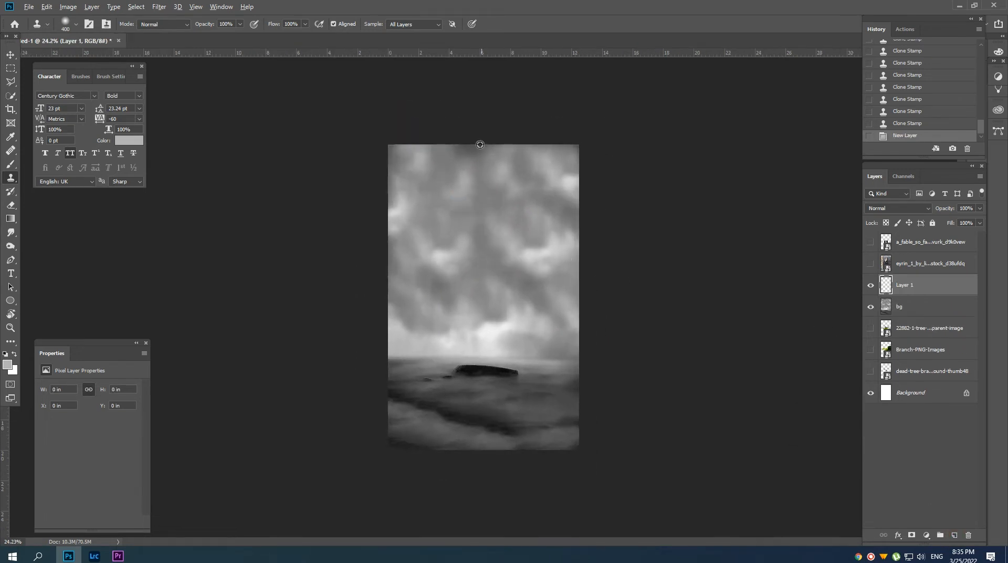
{"action": "key", "text": "b"}
{"action": "mouse_move", "coordinate": [479, 155]}
{"action": "left_mouse_down"}
{"action": "mouse_move", "coordinate": [404, 157]}
{"action": "mouse_move", "coordinate": [396, 186]}
{"action": "mouse_move", "coordinate": [546, 251]}
{"action": "left_mouse_up"}
{"action": "left_click", "coordinate": [904, 207]}
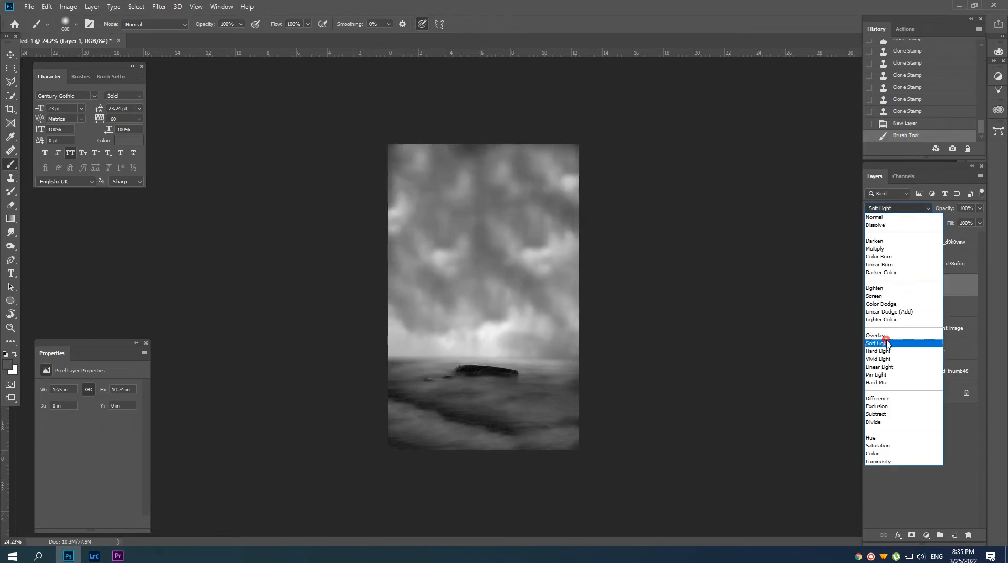
{"action": "left_click", "coordinate": [898, 342]}
{"action": "left_click", "coordinate": [870, 285]}
{"action": "left_click", "coordinate": [870, 285]}
{"action": "left_click_drag", "start_coordinate": [499, 197], "coordinate": [508, 206]}
Merge the shading layer with bg and move the merged layer directly above the Background layer.
{"action": "key", "text": "v"}
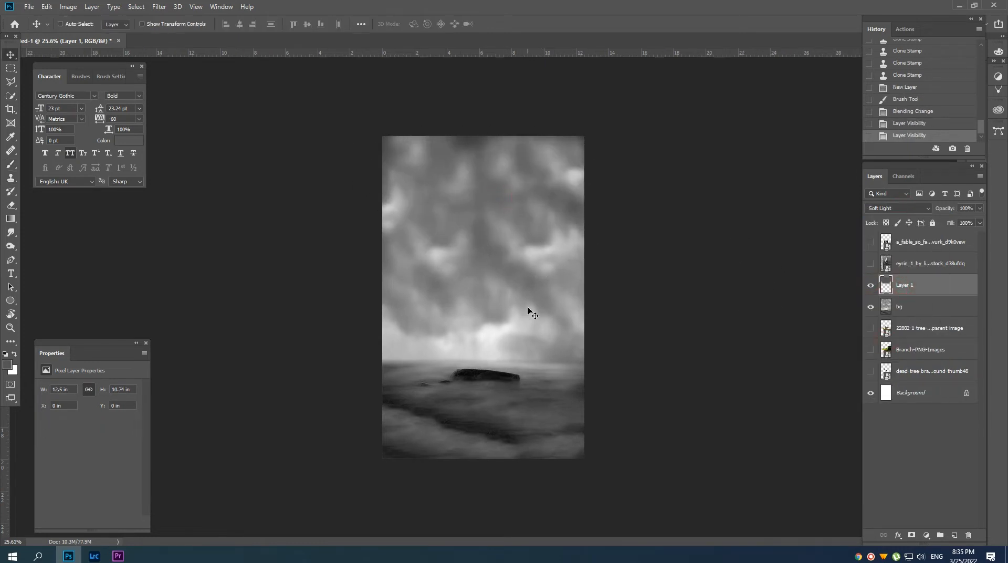
{"action": "mouse_move", "coordinate": [486, 383]}
{"action": "left_mouse_down"}
{"action": "mouse_move", "coordinate": [497, 387]}
{"action": "mouse_move", "coordinate": [483, 386]}
{"action": "left_mouse_up"}
{"action": "left_click", "coordinate": [908, 314], "text": "shift"}
{"action": "key", "text": "ctrl+e"}
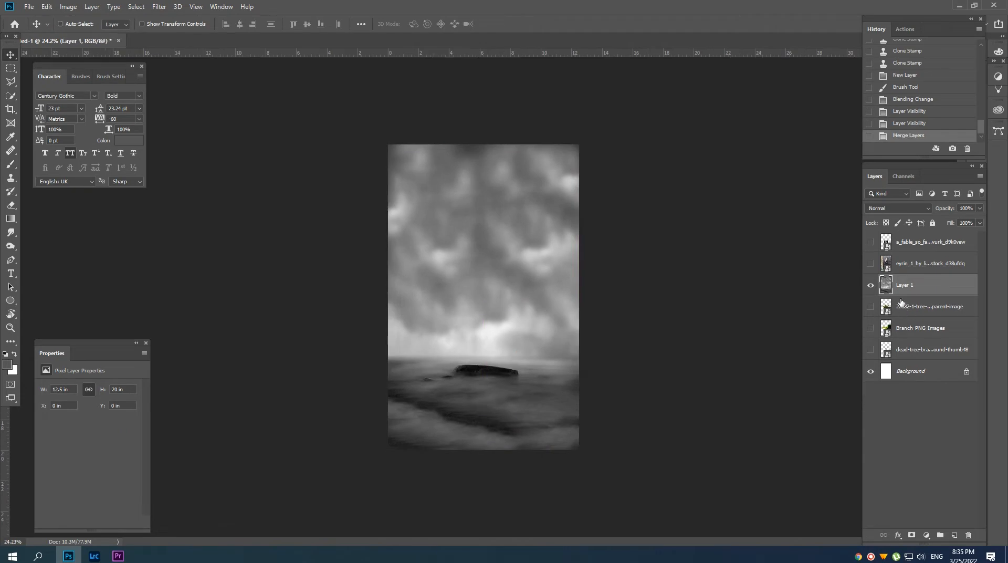
{"action": "left_click_drag", "start_coordinate": [905, 286], "coordinate": [913, 366]}
Show the layer with the woman in the black dress and open its smart object contents for editing.
{"action": "left_click", "coordinate": [903, 265]}
{"action": "left_click", "coordinate": [870, 265]}
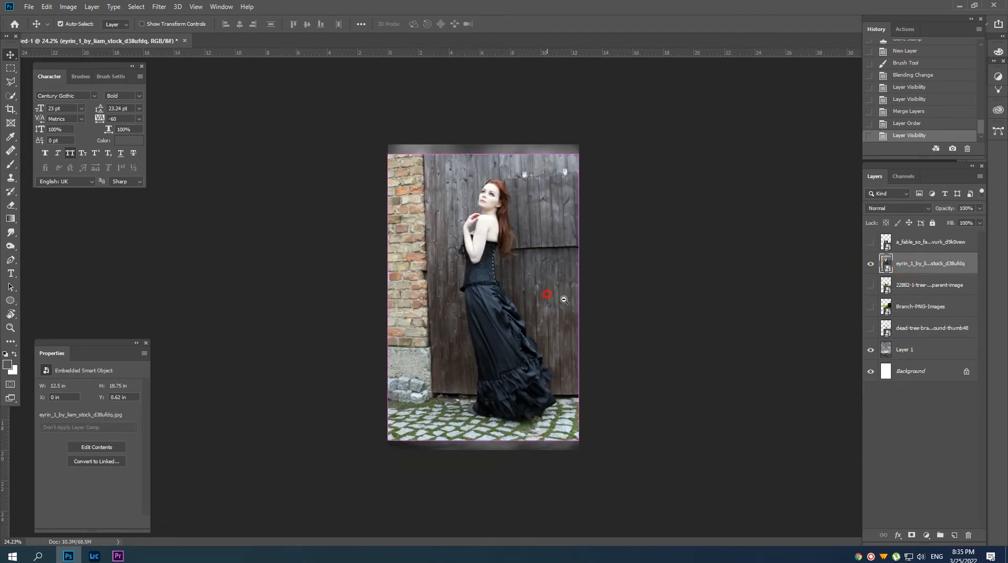
{"action": "left_click_drag", "start_coordinate": [548, 294], "coordinate": [546, 275]}
{"action": "double_click", "coordinate": [886, 264]}
{"action": "left_click", "coordinate": [545, 261]}
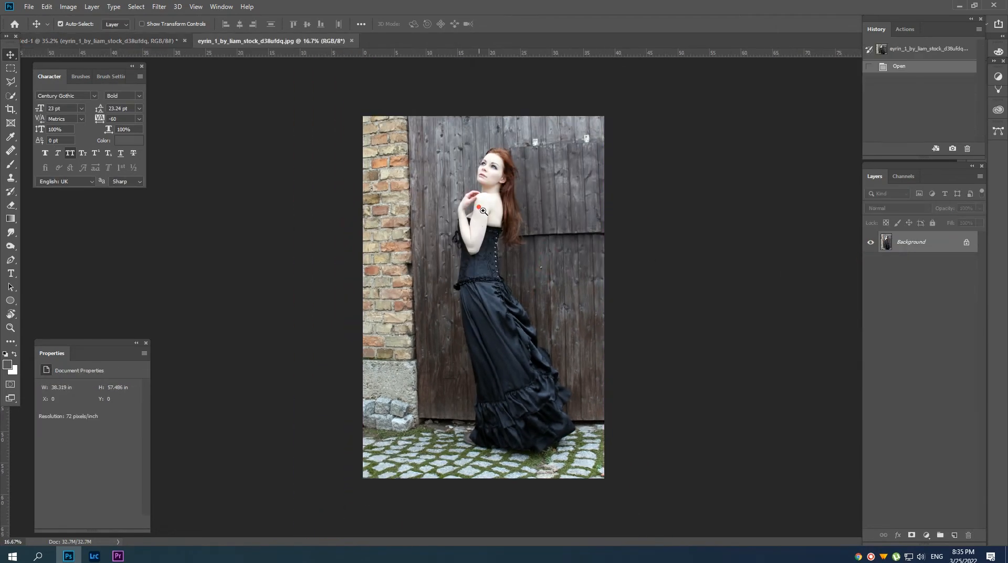
Darken the woman's photo with Levels, setting the midtone input to about 0.81.
{"action": "key", "text": "ctrl+l"}
{"action": "left_click_drag", "start_coordinate": [790, 241], "coordinate": [800, 244]}
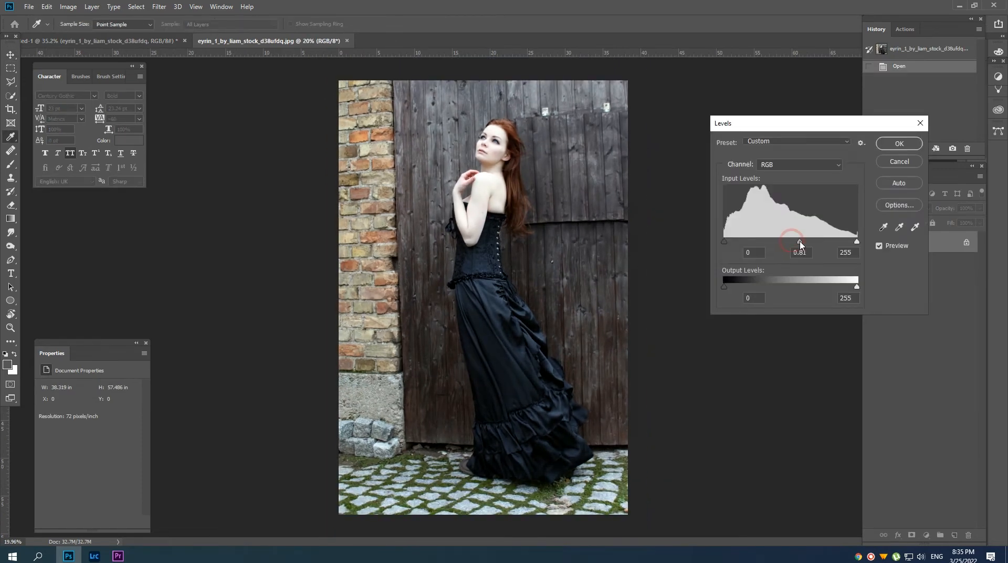
{"action": "left_click", "coordinate": [724, 241]}
{"action": "left_click", "coordinate": [894, 147]}
Start a Pen path at the top of the woman's hair and trace along the hairline to her forehead.
{"action": "scroll", "coordinate": [489, 386], "scroll_direction": "up", "scroll_amount": 3}
{"action": "left_click_drag", "start_coordinate": [488, 386], "coordinate": [496, 310]}
{"action": "left_click_drag", "start_coordinate": [483, 258], "coordinate": [496, 446]}
{"action": "left_click_drag", "start_coordinate": [493, 268], "coordinate": [515, 267]}
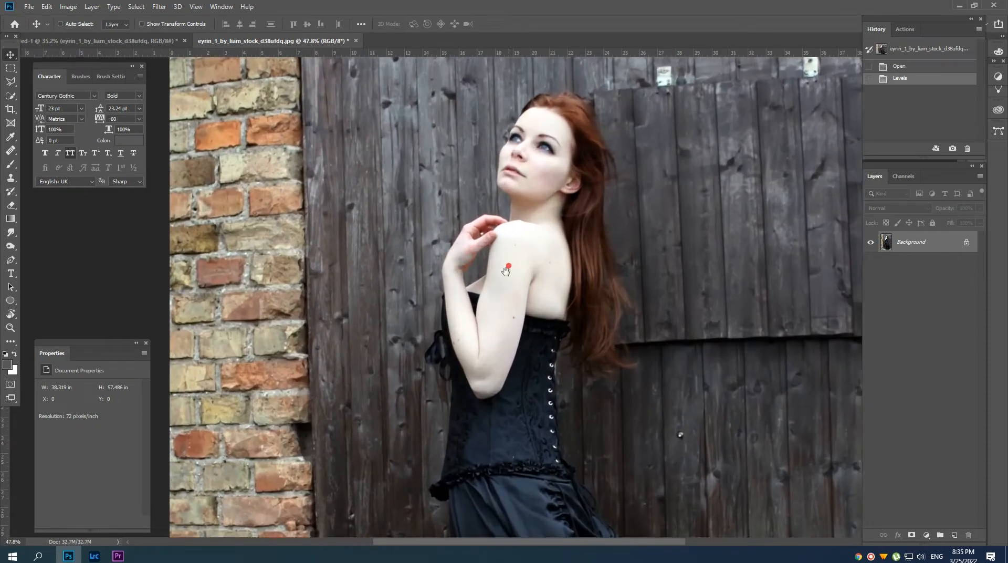
{"action": "left_click_drag", "start_coordinate": [506, 158], "coordinate": [515, 299]}
{"action": "left_click_drag", "start_coordinate": [514, 302], "coordinate": [540, 301]}
{"action": "left_click_drag", "start_coordinate": [541, 265], "coordinate": [517, 315]}
{"action": "left_click_drag", "start_coordinate": [517, 315], "coordinate": [540, 315]}
{"action": "key", "text": "p"}
{"action": "scroll", "coordinate": [544, 279], "scroll_direction": "up", "scroll_amount": 5}
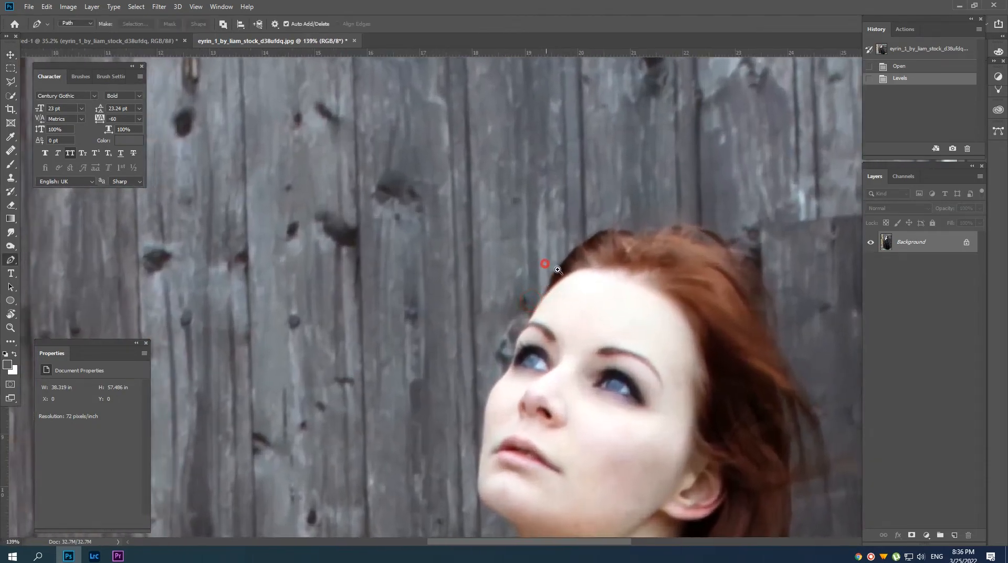
{"action": "left_click", "coordinate": [635, 219]}
{"action": "left_click_drag", "start_coordinate": [600, 241], "coordinate": [599, 242]}
{"action": "left_click_drag", "start_coordinate": [585, 232], "coordinate": [572, 245]}
{"action": "left_click_drag", "start_coordinate": [544, 279], "coordinate": [538, 301]}
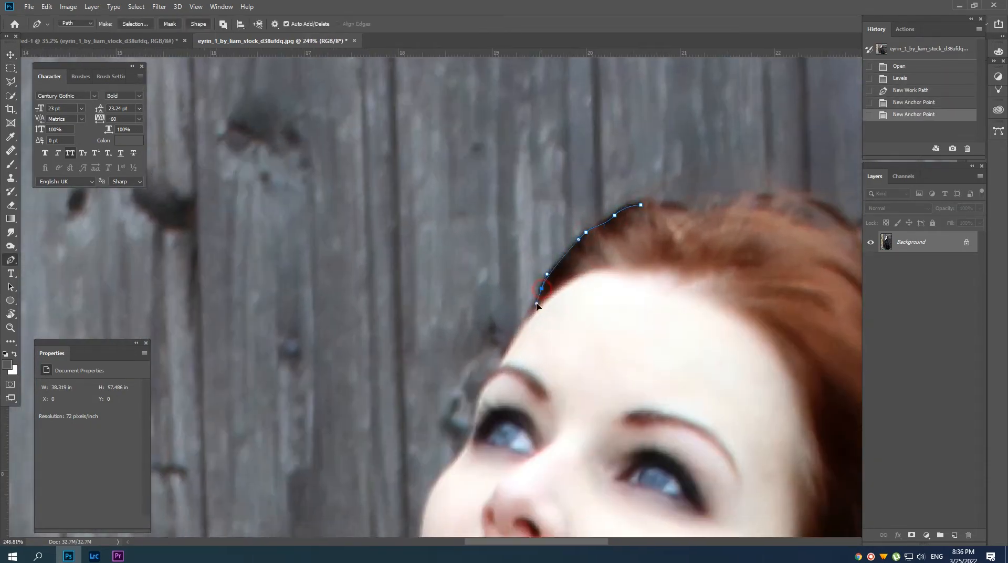
Continue the path down the face profile, around the chin and along the neck to the shoulder.
{"action": "left_click_drag", "start_coordinate": [488, 368], "coordinate": [494, 158]}
{"action": "left_click_drag", "start_coordinate": [481, 197], "coordinate": [464, 230]}
{"action": "left_click_drag", "start_coordinate": [446, 341], "coordinate": [419, 210]}
{"action": "left_click_drag", "start_coordinate": [401, 291], "coordinate": [412, 305]}
{"action": "left_click", "coordinate": [493, 352]}
{"action": "left_click_drag", "start_coordinate": [468, 371], "coordinate": [479, 380]}
Trace the path around the raised fingers and hand and down the outer edge of the forearm.
{"action": "left_click_drag", "start_coordinate": [486, 353], "coordinate": [470, 345]}
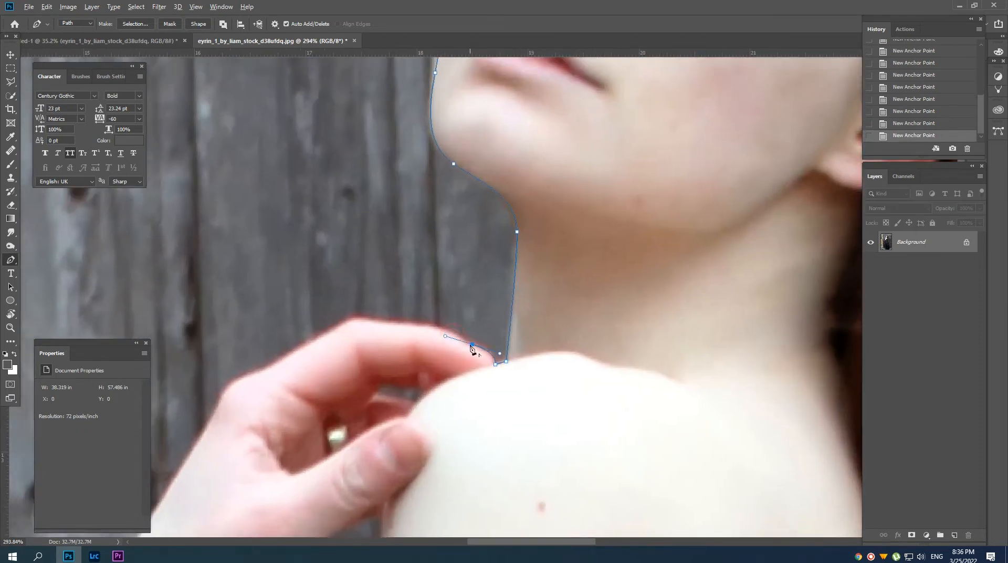
{"action": "left_click_drag", "start_coordinate": [409, 322], "coordinate": [391, 326]}
{"action": "left_click_drag", "start_coordinate": [315, 367], "coordinate": [421, 307]}
{"action": "left_click_drag", "start_coordinate": [353, 340], "coordinate": [344, 364]}
{"action": "left_click_drag", "start_coordinate": [294, 473], "coordinate": [351, 121]}
{"action": "left_click_drag", "start_coordinate": [294, 207], "coordinate": [287, 229]}
{"action": "left_click_drag", "start_coordinate": [286, 286], "coordinate": [292, 328]}
Continue the path along the corset edge beside the forearm and around the black ribbon bow.
{"action": "left_click_drag", "start_coordinate": [289, 472], "coordinate": [334, 284]}
{"action": "left_click_drag", "start_coordinate": [354, 206], "coordinate": [340, 231]}
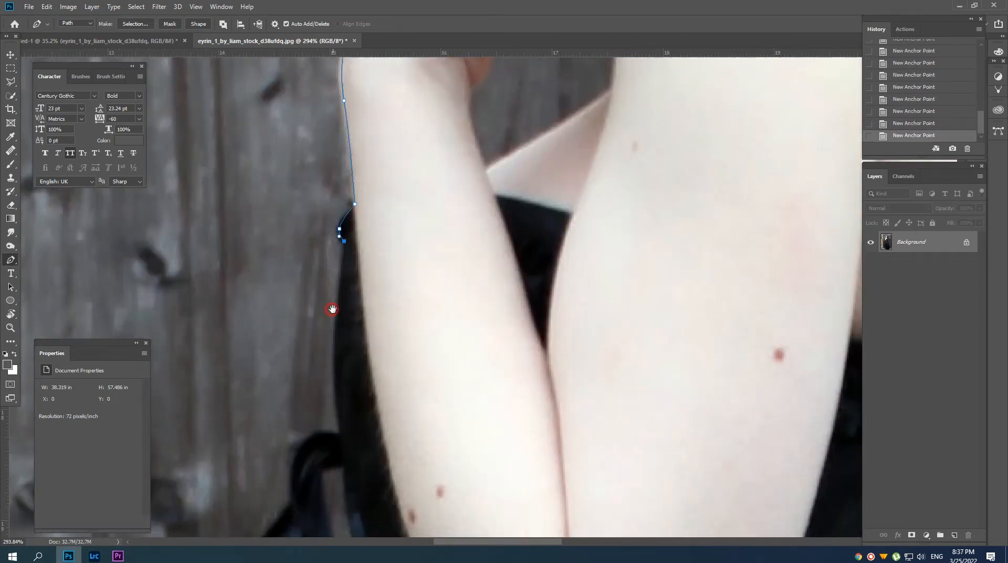
{"action": "left_click_drag", "start_coordinate": [333, 308], "coordinate": [388, 151]}
{"action": "left_click", "coordinate": [373, 254]}
{"action": "left_click_drag", "start_coordinate": [341, 246], "coordinate": [308, 266]}
{"action": "left_click_drag", "start_coordinate": [319, 339], "coordinate": [350, 374]}
{"action": "left_click_drag", "start_coordinate": [379, 412], "coordinate": [461, 512]}
{"action": "left_click", "coordinate": [430, 408]}
{"action": "left_click", "coordinate": [427, 430]}
{"action": "left_click", "coordinate": [446, 407]}
{"action": "left_click", "coordinate": [459, 412]}
{"action": "left_click", "coordinate": [375, 464], "text": "alt"}
Trace the path down the front of the corset and around the protruding waist ruffle.
{"action": "left_click_drag", "start_coordinate": [411, 448], "coordinate": [497, 155]}
{"action": "left_click", "coordinate": [421, 109]}
{"action": "left_click", "coordinate": [395, 367]}
{"action": "left_click_drag", "start_coordinate": [463, 382], "coordinate": [459, 288]}
{"action": "left_click", "coordinate": [376, 347]}
{"action": "left_click_drag", "start_coordinate": [398, 396], "coordinate": [474, 382]}
{"action": "left_click", "coordinate": [434, 392]}
{"action": "left_click", "coordinate": [473, 403]}
{"action": "left_click", "coordinate": [497, 387]}
Continue the Pen path from the waist ruffle down the front edge of the skirt to just above the shoe.
{"action": "scroll", "coordinate": [462, 420], "scroll_direction": "down", "scroll_amount": 4}
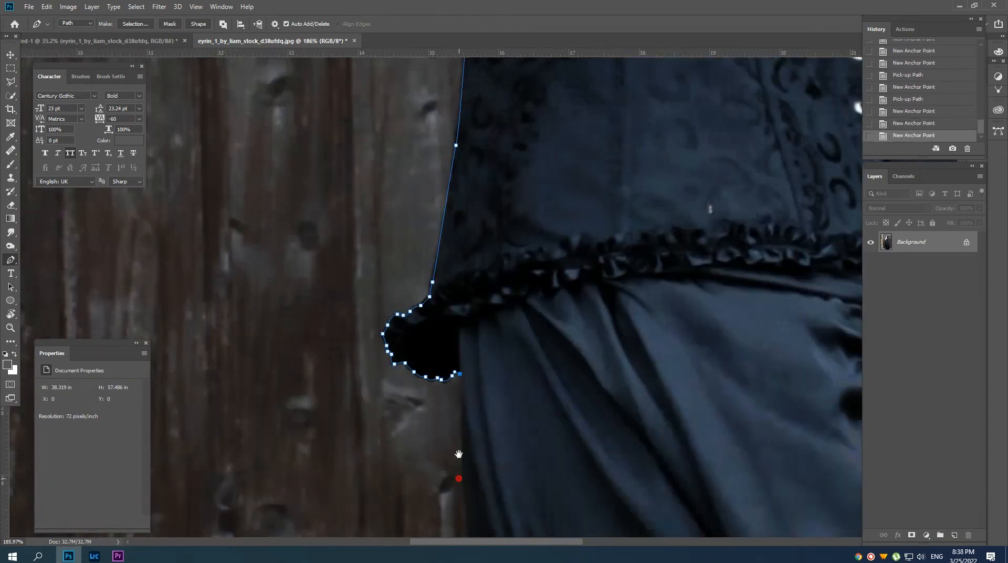
{"action": "left_click_drag", "start_coordinate": [461, 458], "coordinate": [439, 120]}
{"action": "left_click_drag", "start_coordinate": [484, 303], "coordinate": [491, 336]}
{"action": "left_click", "coordinate": [450, 287]}
{"action": "left_click", "coordinate": [457, 336]}
{"action": "left_click", "coordinate": [464, 367]}
{"action": "left_click_drag", "start_coordinate": [466, 433], "coordinate": [462, 153]}
{"action": "left_click_drag", "start_coordinate": [448, 376], "coordinate": [451, 407]}
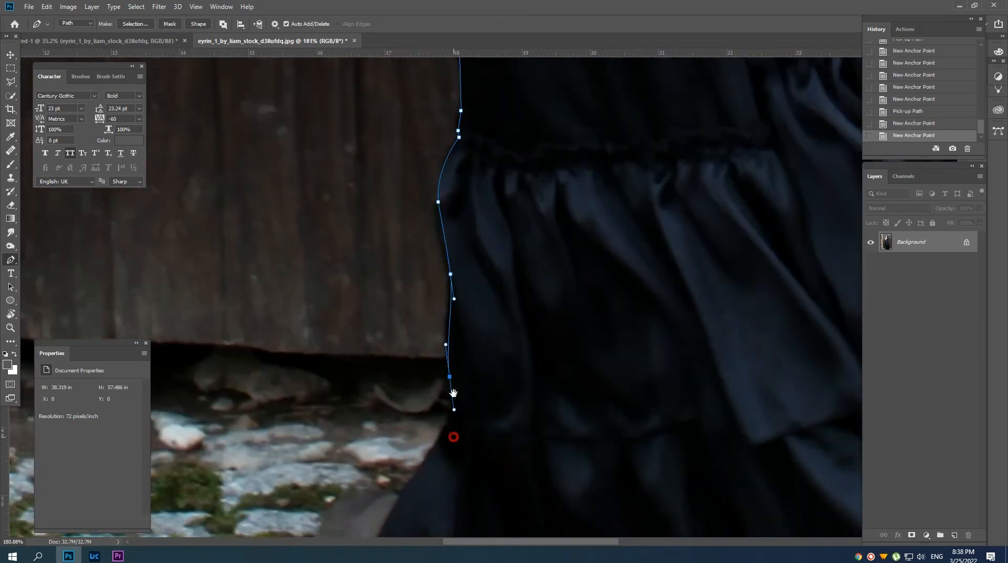
Trace the path around the toe of the shoe and back along the underside of its sole.
{"action": "left_click", "coordinate": [389, 409]}
{"action": "left_click", "coordinate": [381, 422]}
{"action": "left_click_drag", "start_coordinate": [388, 429], "coordinate": [400, 443]}
{"action": "left_click", "coordinate": [401, 431]}
{"action": "left_click", "coordinate": [408, 441]}
{"action": "left_click_drag", "start_coordinate": [428, 429], "coordinate": [452, 428]}
{"action": "left_click", "coordinate": [398, 450]}
{"action": "left_click", "coordinate": [414, 450]}
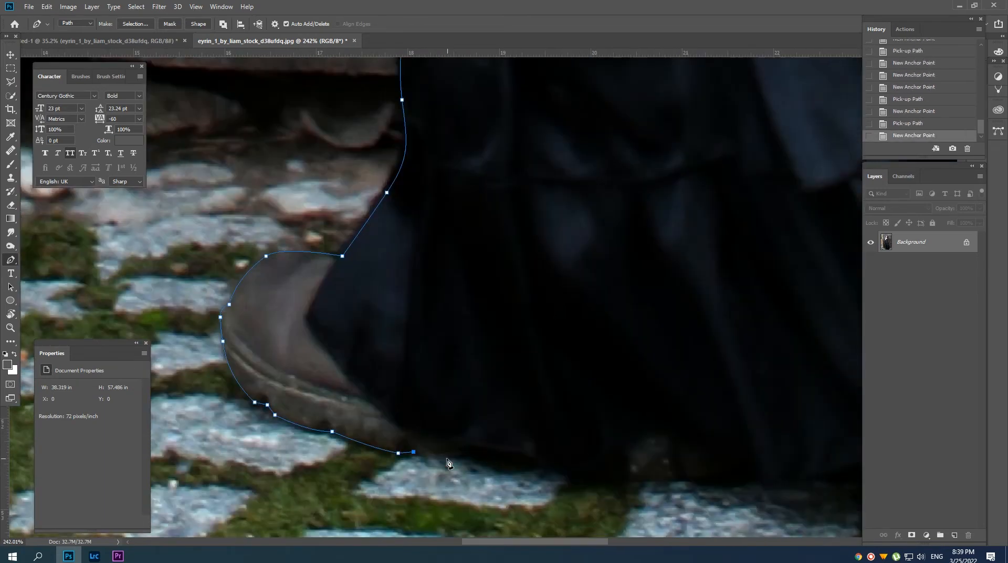
Continue the path from the shoe along the front part of the skirt hem.
{"action": "left_click", "coordinate": [455, 453]}
{"action": "left_click", "coordinate": [391, 459]}
{"action": "left_click", "coordinate": [428, 478]}
{"action": "left_click", "coordinate": [442, 436]}
{"action": "left_click", "coordinate": [476, 427]}
{"action": "left_click_drag", "start_coordinate": [558, 448], "coordinate": [575, 454]}
{"action": "left_click", "coordinate": [446, 475]}
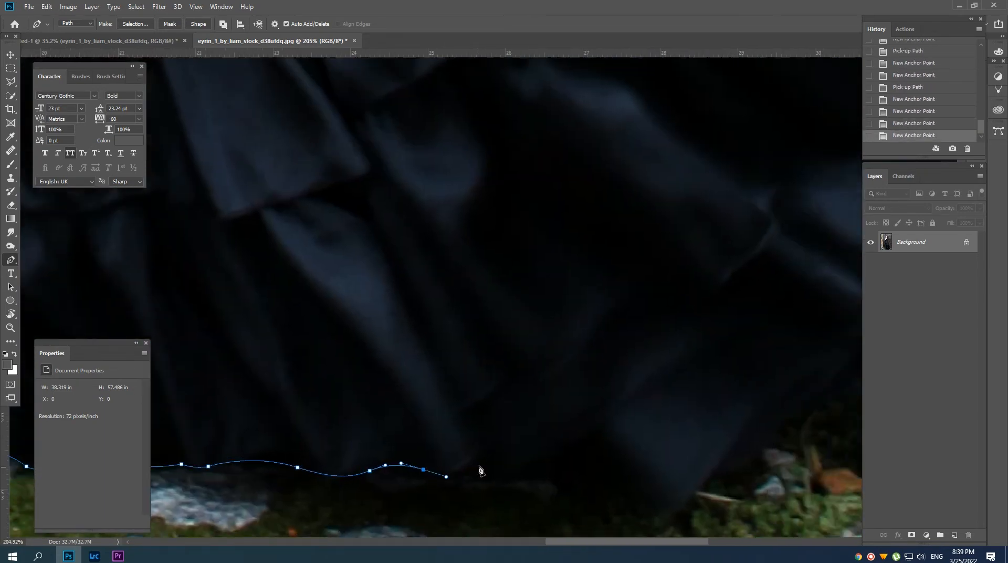
Trace the path along the rear part of the hem and around the trailing back corner of the skirt.
{"action": "left_click", "coordinate": [477, 469]}
{"action": "left_click_drag", "start_coordinate": [453, 452], "coordinate": [481, 432]}
{"action": "left_click", "coordinate": [392, 459]}
{"action": "left_click", "coordinate": [423, 471]}
{"action": "left_click", "coordinate": [458, 410]}
{"action": "left_click", "coordinate": [474, 423]}
{"action": "left_click_drag", "start_coordinate": [384, 392], "coordinate": [451, 364]}
{"action": "left_click_drag", "start_coordinate": [525, 322], "coordinate": [556, 301]}
{"action": "left_click", "coordinate": [622, 248]}
{"action": "left_click", "coordinate": [536, 373]}
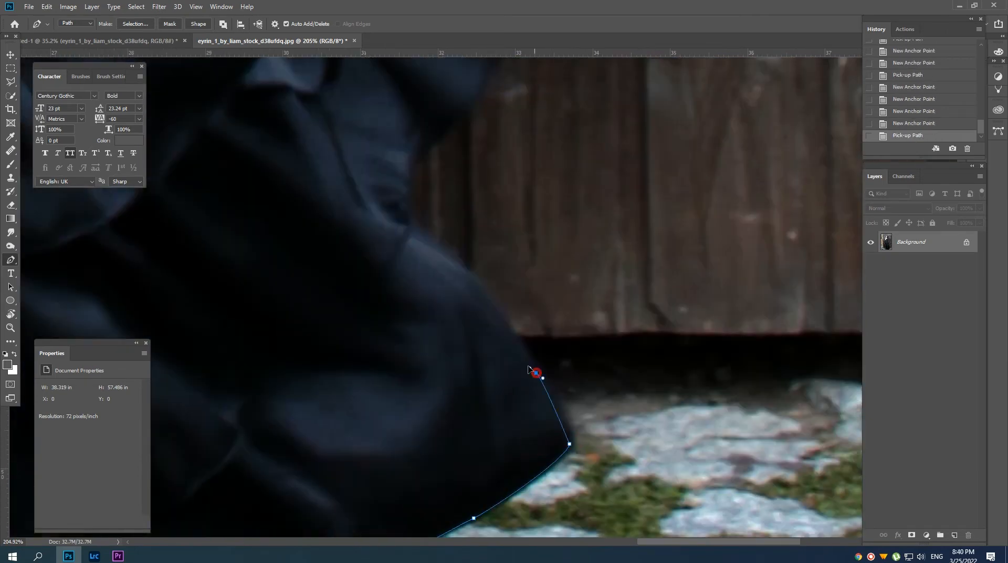
Continue the path up the ruffled back edge of the skirt to the lower end of the hanging laces.
{"action": "left_click", "coordinate": [530, 480]}
{"action": "left_click", "coordinate": [472, 438]}
{"action": "left_click", "coordinate": [530, 491]}
{"action": "left_click", "coordinate": [547, 408]}
{"action": "left_click", "coordinate": [476, 458]}
{"action": "left_click", "coordinate": [486, 438]}
{"action": "left_click", "coordinate": [477, 412]}
{"action": "left_click_drag", "start_coordinate": [428, 353], "coordinate": [371, 322]}
{"action": "left_click", "coordinate": [465, 375]}
{"action": "left_click", "coordinate": [442, 336]}
{"action": "left_click", "coordinate": [408, 443]}
{"action": "left_click", "coordinate": [451, 440]}
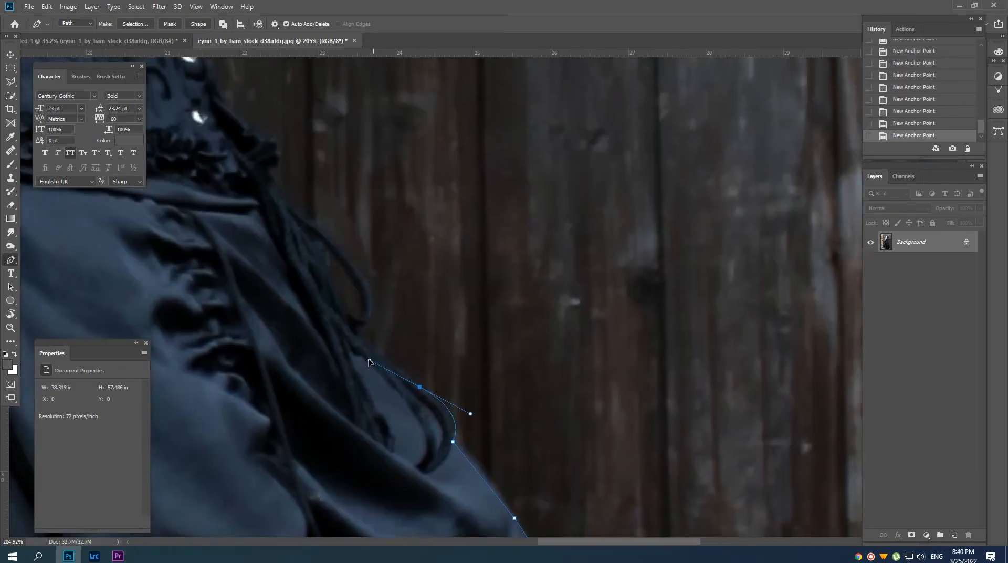
Trace the path around the hanging laces and the rear waist ruffle to the lower back of the corset.
{"action": "left_click", "coordinate": [389, 405]}
{"action": "left_click", "coordinate": [416, 403]}
{"action": "left_click", "coordinate": [384, 357]}
{"action": "left_click", "coordinate": [341, 338]}
{"action": "left_click", "coordinate": [401, 421]}
{"action": "left_click", "coordinate": [367, 387]}
{"action": "left_click_drag", "start_coordinate": [339, 369], "coordinate": [378, 420]}
{"action": "left_click", "coordinate": [374, 417]}
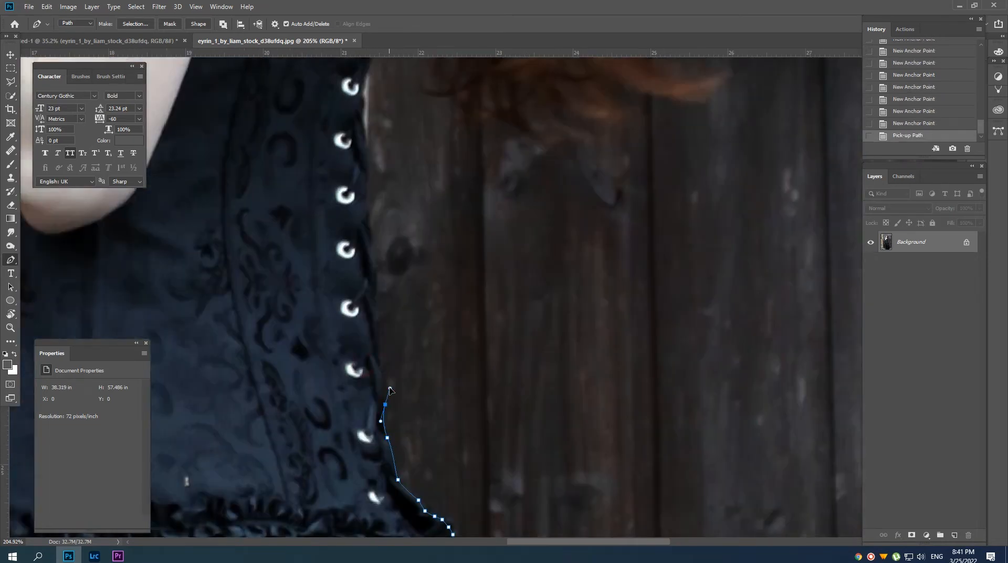
Continue the path up the laced back edge of the corset to its top trim.
{"action": "left_click_drag", "start_coordinate": [377, 321], "coordinate": [420, 461]}
{"action": "left_click", "coordinate": [420, 442]}
{"action": "left_click", "coordinate": [421, 425]}
{"action": "left_click", "coordinate": [420, 399]}
{"action": "left_click_drag", "start_coordinate": [421, 370], "coordinate": [421, 412]}
{"action": "left_click_drag", "start_coordinate": [423, 412], "coordinate": [420, 402]}
{"action": "left_click_drag", "start_coordinate": [421, 335], "coordinate": [421, 415]}
{"action": "left_click", "coordinate": [427, 371]}
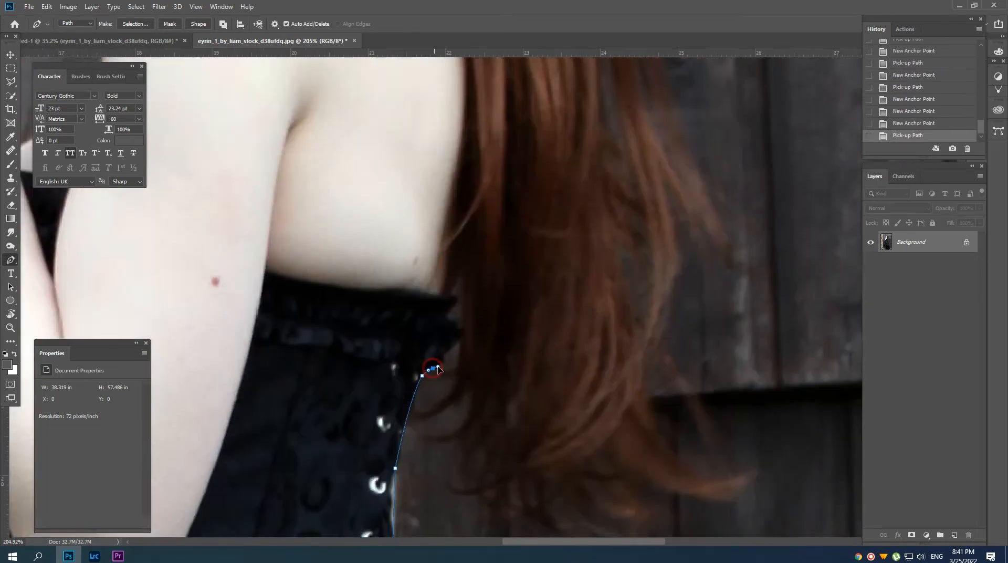
Close the outline up along the hair, add the gap inside the bent arm, and mask the woman with the path.
{"action": "left_click", "coordinate": [444, 394]}
{"action": "left_click", "coordinate": [467, 379]}
{"action": "left_click", "coordinate": [488, 362]}
{"action": "left_click", "coordinate": [512, 305]}
{"action": "left_click", "coordinate": [480, 344]}
{"action": "left_click_drag", "start_coordinate": [467, 336], "coordinate": [462, 402]}
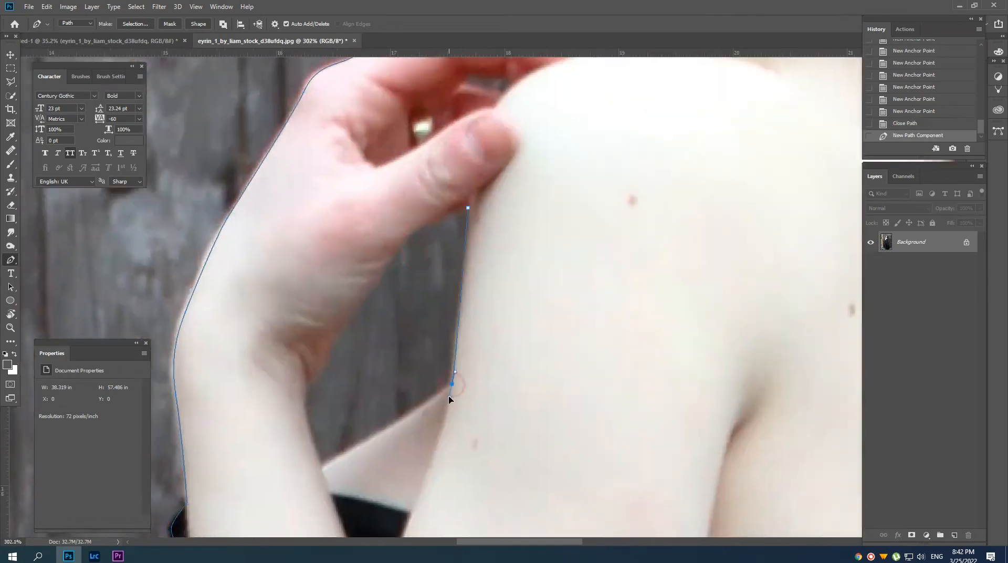
{"action": "left_click", "coordinate": [322, 411]}
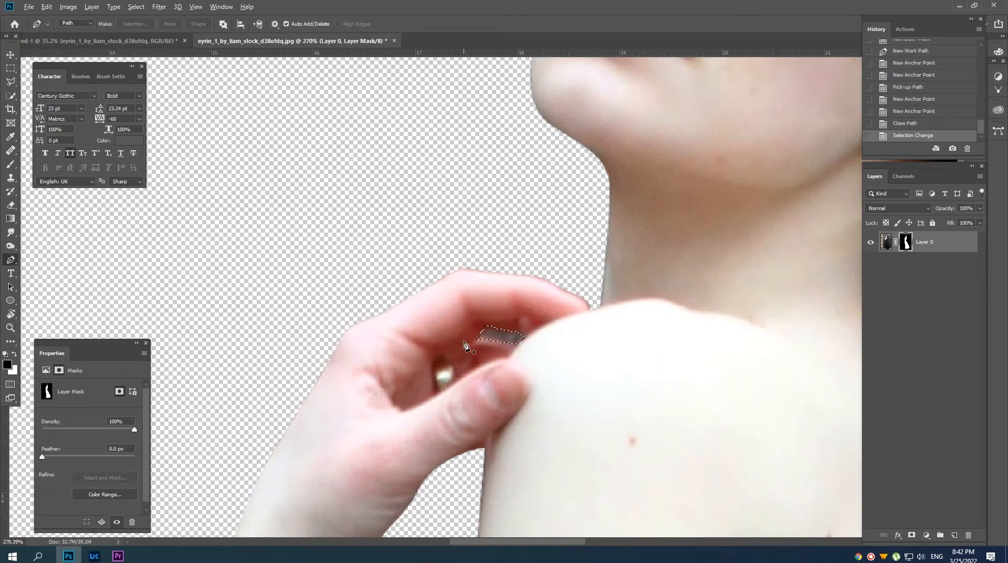
Outline the remaining background gaps between the fingers, in the ribbon bow and in the lace loop, and fill them black on the mask.
{"action": "left_click", "coordinate": [445, 374]}
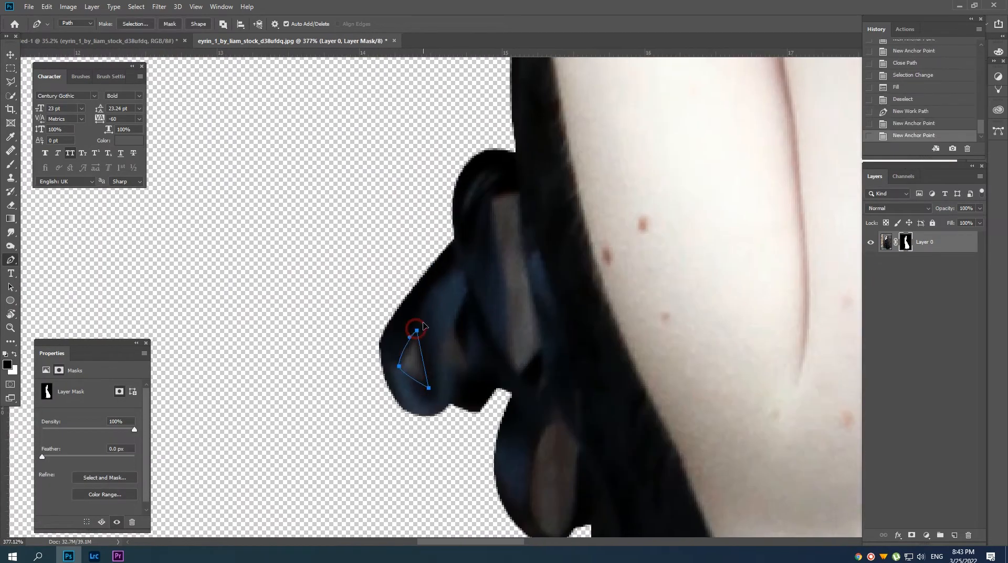
{"action": "left_click", "coordinate": [479, 394]}
{"action": "left_click", "coordinate": [485, 343]}
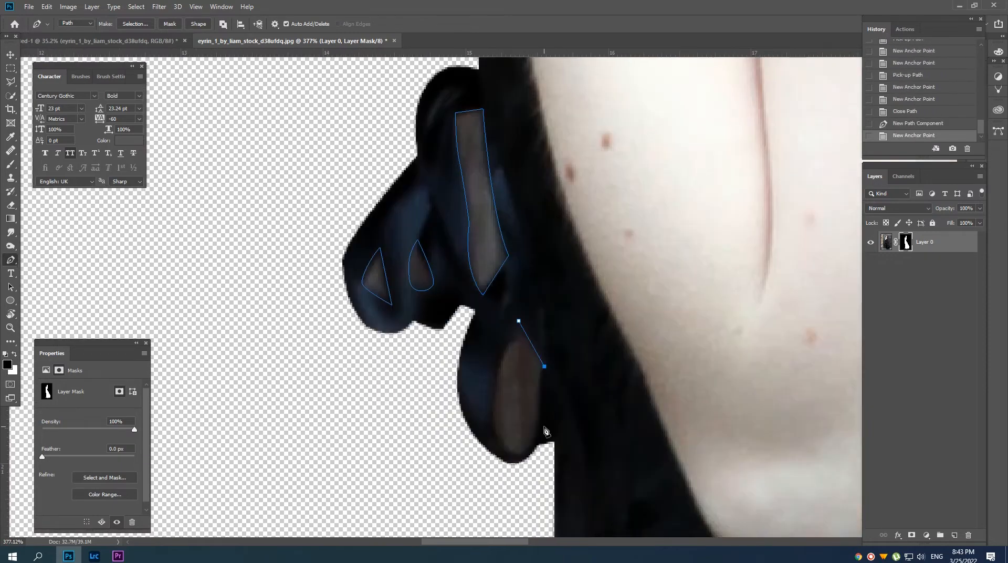
{"action": "left_click", "coordinate": [589, 325]}
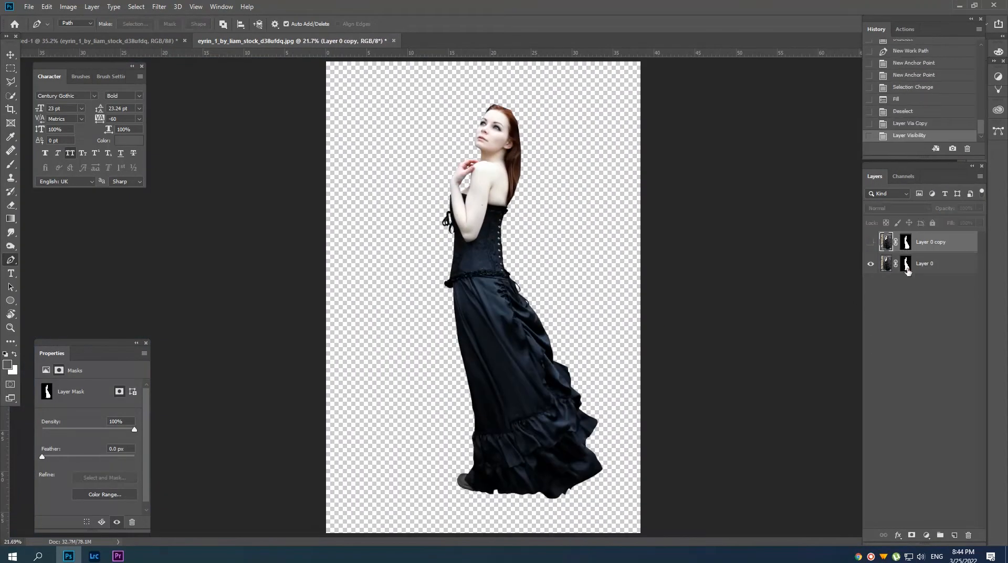
Duplicate the masked layer and refine the copy's mask with Radius 1 px, Smooth 2, Contrast 8% and Shift Edge -16%.
{"action": "right_click", "coordinate": [901, 241]}
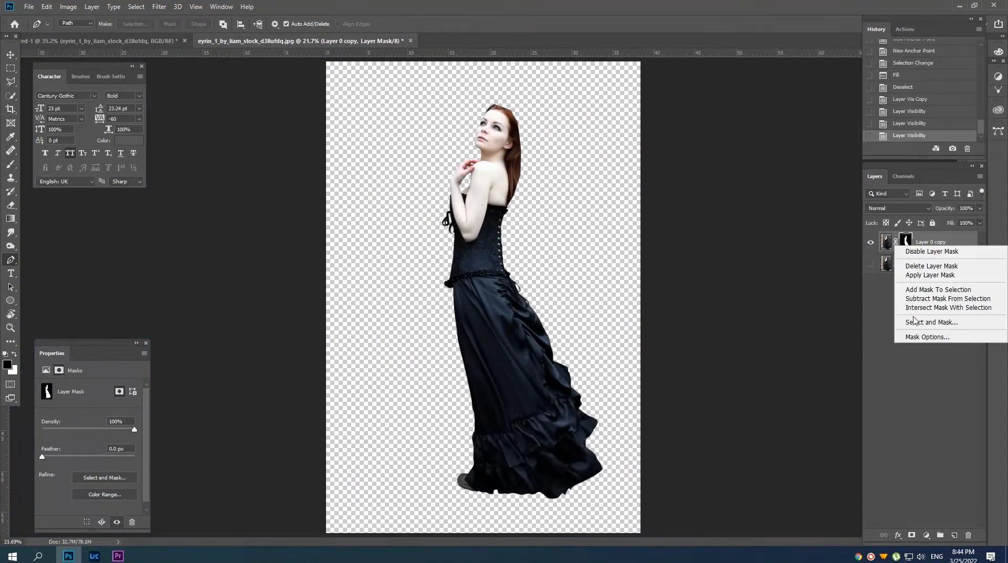
{"action": "left_click", "coordinate": [915, 322]}
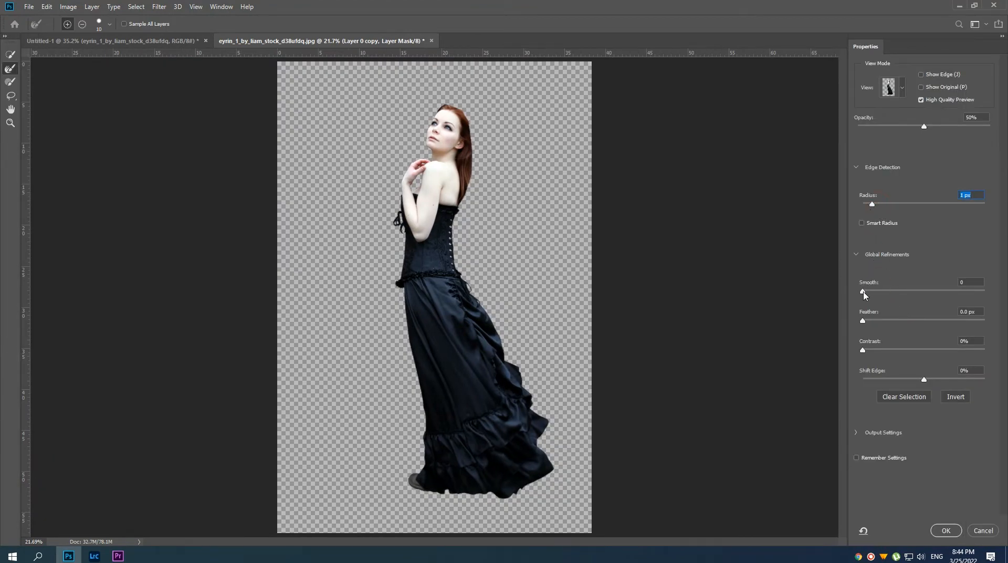
{"action": "left_click", "coordinate": [949, 536]}
Hide the Layer 0 copy, show Layer 0 and delete its layer mask.
{"action": "left_click_drag", "start_coordinate": [442, 203], "coordinate": [397, 251]}
{"action": "left_click", "coordinate": [870, 242]}
{"action": "left_click", "coordinate": [871, 264]}
{"action": "left_click_drag", "start_coordinate": [907, 267], "coordinate": [969, 536]}
Start a Pen path on Layer 0 from the forehead hairline through the face, neck and back to the corset's top edge.
{"action": "left_click", "coordinate": [545, 207]}
{"action": "mouse_move", "coordinate": [471, 158]}
{"action": "left_mouse_down"}
{"action": "mouse_move", "coordinate": [501, 169]}
{"action": "mouse_move", "coordinate": [487, 168]}
{"action": "left_mouse_up"}
{"action": "left_click", "coordinate": [446, 168]}
{"action": "left_click", "coordinate": [480, 226]}
{"action": "left_click", "coordinate": [489, 299]}
{"action": "left_click_drag", "start_coordinate": [499, 342], "coordinate": [490, 313]}
{"action": "left_click", "coordinate": [470, 259]}
{"action": "left_click", "coordinate": [476, 276]}
{"action": "left_click", "coordinate": [484, 258]}
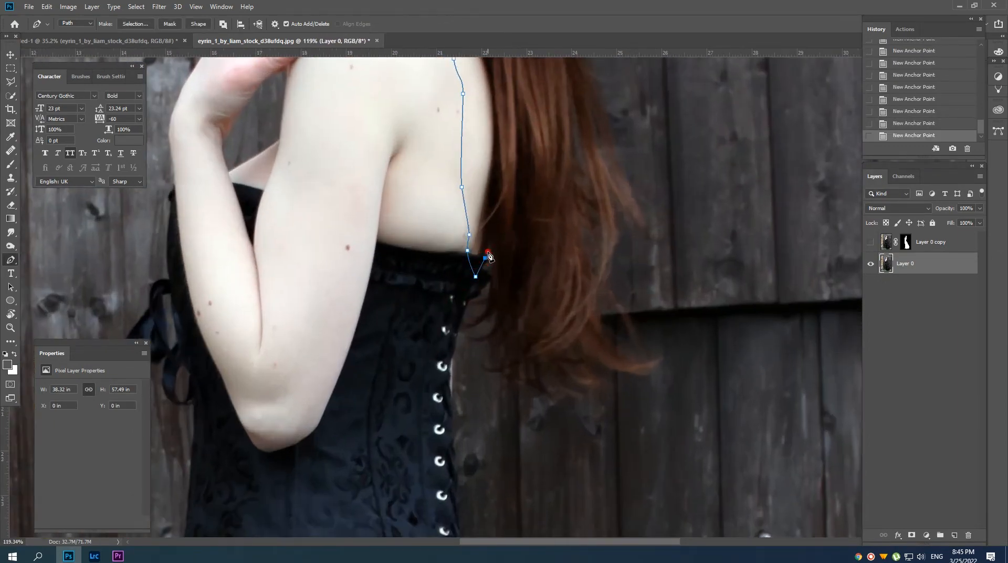
Continue the path loosely around the lower hair ends and up the outer side of the long hair.
{"action": "left_click", "coordinate": [632, 367]}
{"action": "left_click", "coordinate": [634, 317]}
{"action": "left_click_drag", "start_coordinate": [659, 304], "coordinate": [619, 234]}
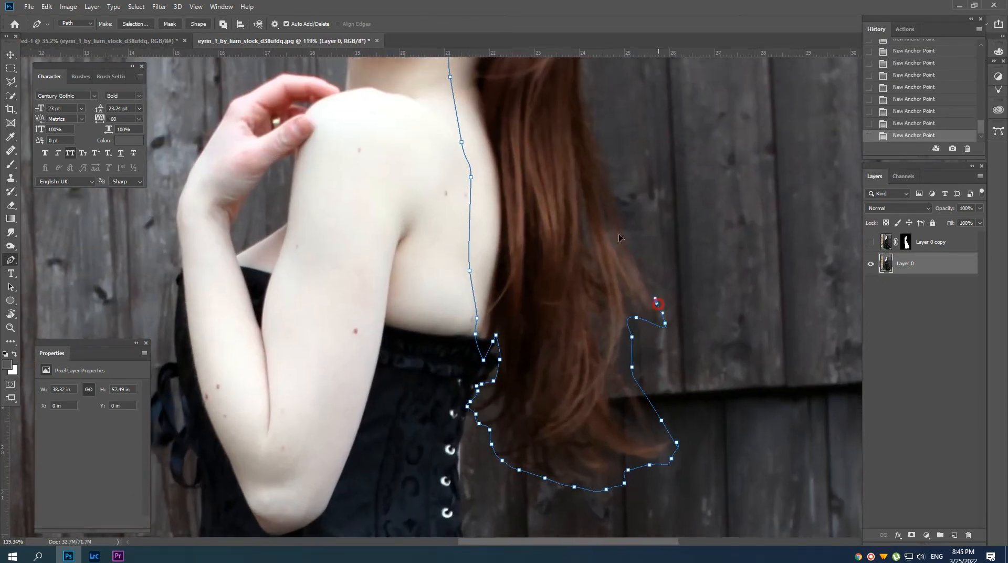
{"action": "left_click_drag", "start_coordinate": [632, 365], "coordinate": [612, 299]}
{"action": "left_click", "coordinate": [614, 400]}
{"action": "left_click", "coordinate": [635, 282]}
Trace the path around the back and crown of the head and close it at the forehead hairline.
{"action": "left_click_drag", "start_coordinate": [619, 245], "coordinate": [600, 201]}
{"action": "left_click_drag", "start_coordinate": [592, 177], "coordinate": [587, 164]}
{"action": "left_click_drag", "start_coordinate": [556, 155], "coordinate": [583, 275]}
{"action": "left_click_drag", "start_coordinate": [580, 251], "coordinate": [573, 247]}
{"action": "left_click_drag", "start_coordinate": [550, 239], "coordinate": [544, 238]}
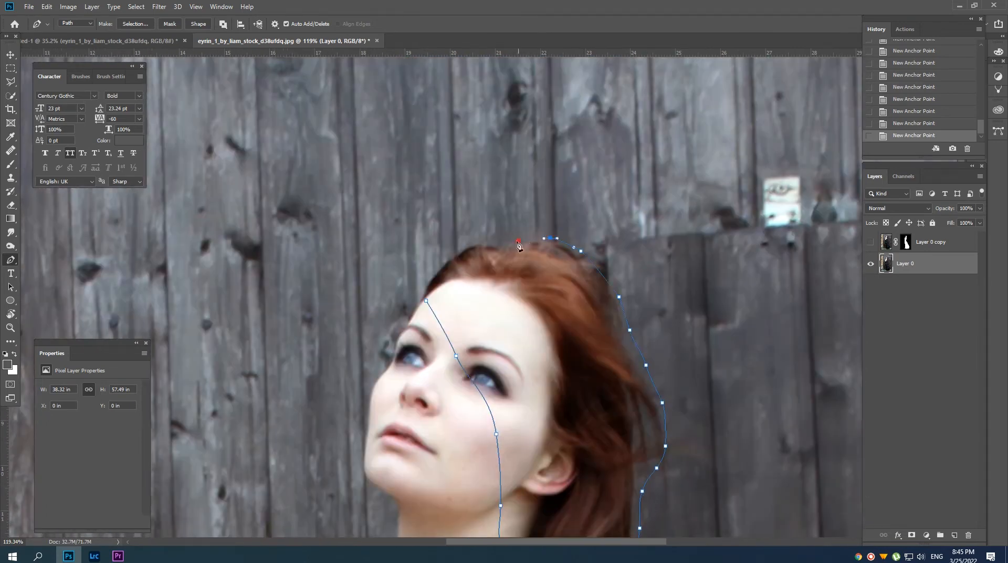
{"action": "left_click", "coordinate": [425, 301]}
Convert the hair path to a selection and add it as a layer mask on Layer 0.
{"action": "key", "text": "ctrl+0"}
{"action": "key", "text": "ctrl+Return"}
{"action": "left_click", "coordinate": [911, 534]}
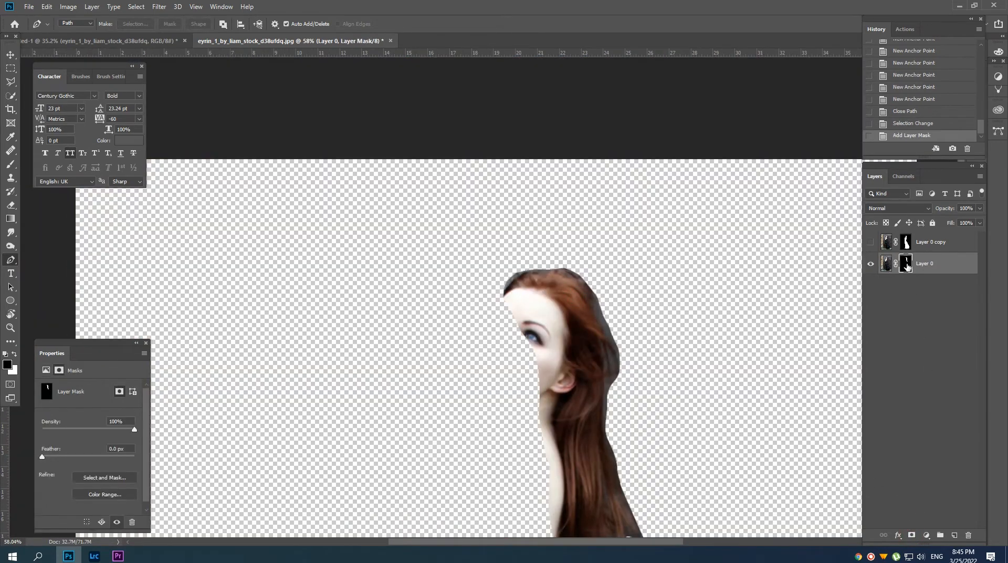
Open Select and Mask for the Layer 0 mask and enable Smart Radius with a 2 px radius.
{"action": "right_click", "coordinate": [906, 263]}
{"action": "left_click", "coordinate": [920, 342]}
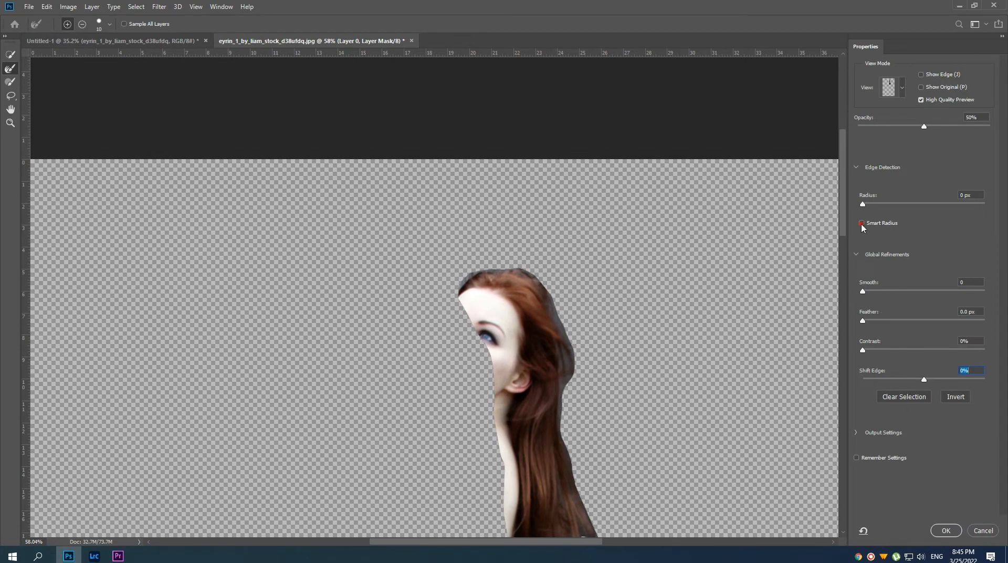
{"action": "left_click_drag", "start_coordinate": [862, 203], "coordinate": [879, 203]}
Brush the Refine Edge tool over the hair edge along the crown and upper back of the head.
{"action": "left_click_drag", "start_coordinate": [506, 301], "coordinate": [535, 294]}
{"action": "left_click_drag", "start_coordinate": [534, 294], "coordinate": [531, 321]}
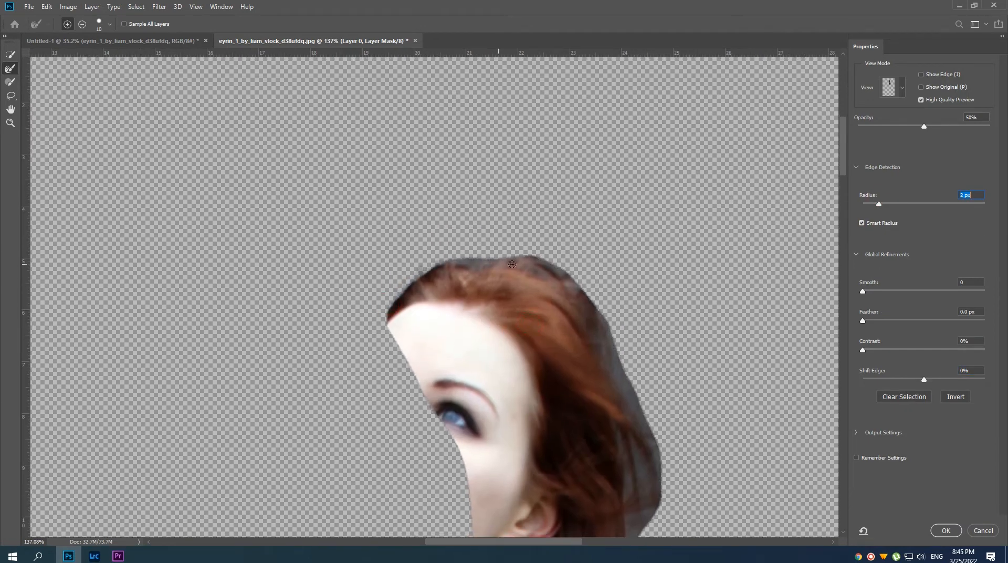
{"action": "left_click_drag", "start_coordinate": [474, 262], "coordinate": [568, 281]}
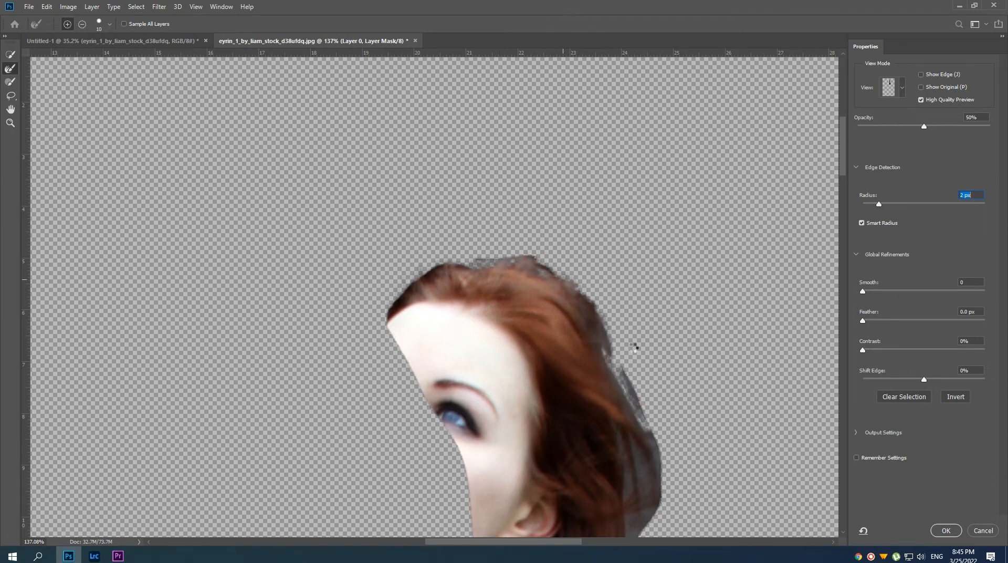
{"action": "mouse_move", "coordinate": [630, 368]}
{"action": "left_mouse_down"}
{"action": "mouse_move", "coordinate": [603, 291]}
{"action": "mouse_move", "coordinate": [604, 364]}
{"action": "left_mouse_up"}
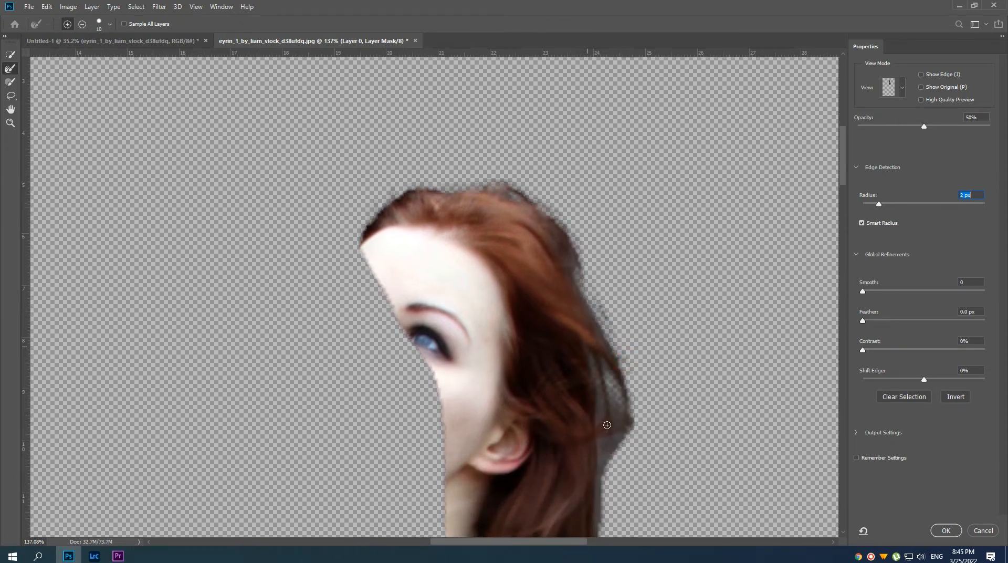
Refine the hair edge behind the ear and down the outer side of the long strands.
{"action": "left_click_drag", "start_coordinate": [606, 420], "coordinate": [542, 195]}
{"action": "left_click_drag", "start_coordinate": [567, 399], "coordinate": [537, 264]}
{"action": "left_click_drag", "start_coordinate": [509, 314], "coordinate": [514, 382]}
{"action": "mouse_move", "coordinate": [554, 418]}
{"action": "left_mouse_down"}
{"action": "mouse_move", "coordinate": [599, 466]}
{"action": "mouse_move", "coordinate": [584, 359]}
{"action": "left_mouse_up"}
{"action": "left_click_drag", "start_coordinate": [518, 346], "coordinate": [525, 386]}
{"action": "left_click_drag", "start_coordinate": [559, 357], "coordinate": [578, 486]}
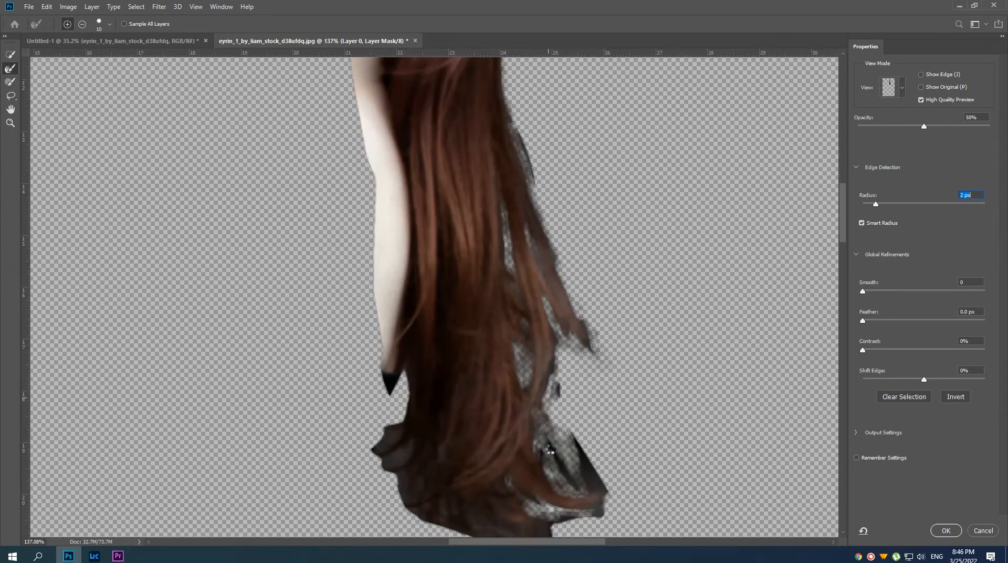
Turn off High Quality Preview, enlarge the Refine Edge brush and refine the loose lower ends of the hair.
{"action": "left_click", "coordinate": [921, 100]}
{"action": "left_click_drag", "start_coordinate": [569, 446], "coordinate": [576, 387]}
{"action": "key", "text": "bracketright"}
{"action": "key", "text": "bracketright"}
{"action": "key", "text": "bracketright"}
{"action": "key", "text": "bracketright"}
{"action": "mouse_move", "coordinate": [399, 386]}
{"action": "left_mouse_down"}
{"action": "mouse_move", "coordinate": [480, 463]}
{"action": "mouse_move", "coordinate": [541, 470]}
{"action": "left_mouse_up"}
{"action": "left_click_drag", "start_coordinate": [596, 438], "coordinate": [559, 362]}
Turn High Quality Preview back on and clean up the stray fringe at the back of the crown.
{"action": "scroll", "coordinate": [573, 307], "scroll_direction": "down", "scroll_amount": 3}
{"action": "left_click_drag", "start_coordinate": [547, 125], "coordinate": [569, 353]}
{"action": "left_click", "coordinate": [920, 99]}
{"action": "left_click_drag", "start_coordinate": [554, 182], "coordinate": [546, 152]}
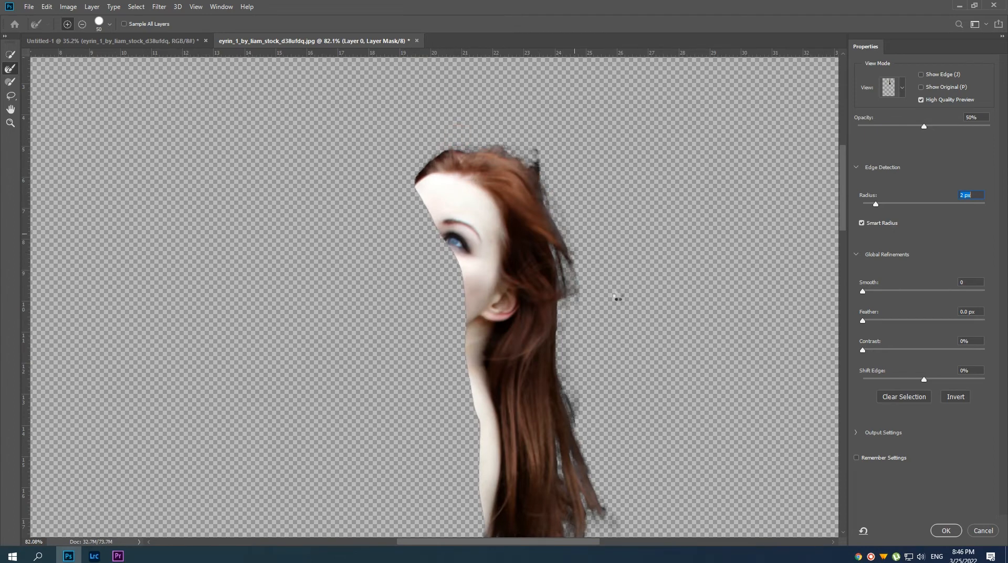
{"action": "key", "text": "z"}
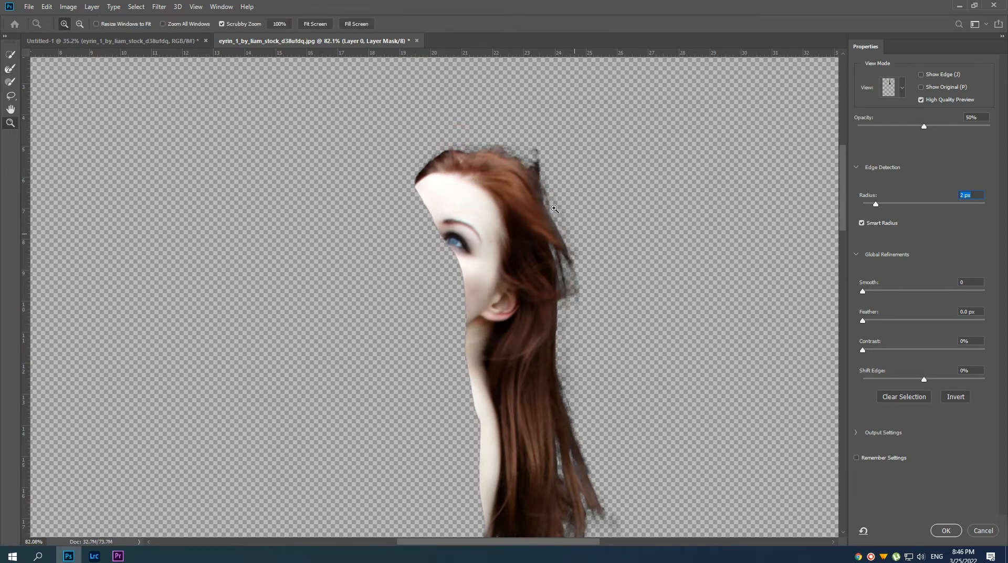
{"action": "key", "text": "r"}
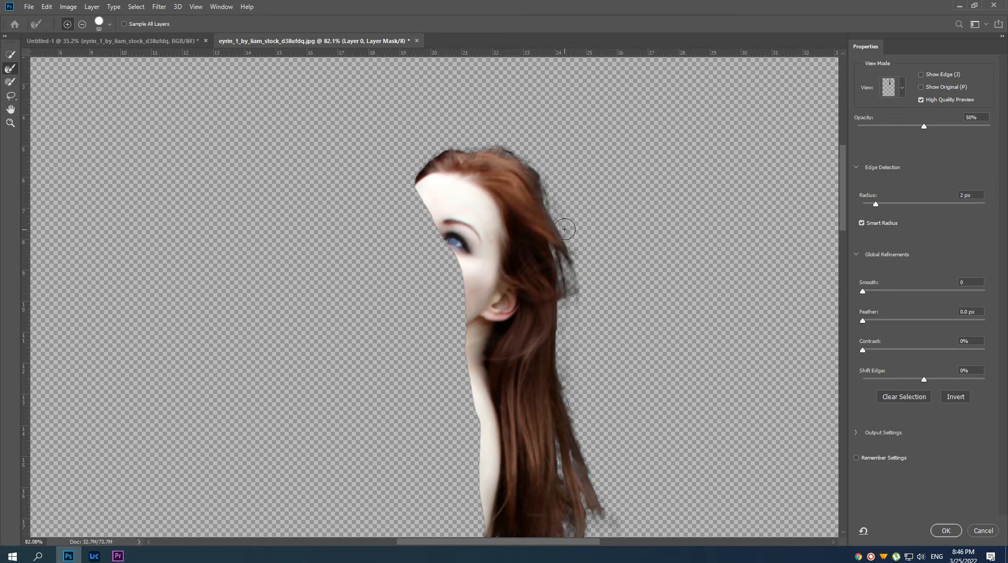
Set Radius to 2 px, Feather to 0.8 px, Contrast to 0% and Shift Edge to -12%, and apply the hair mask refinement.
{"action": "left_click_drag", "start_coordinate": [874, 204], "coordinate": [872, 205]}
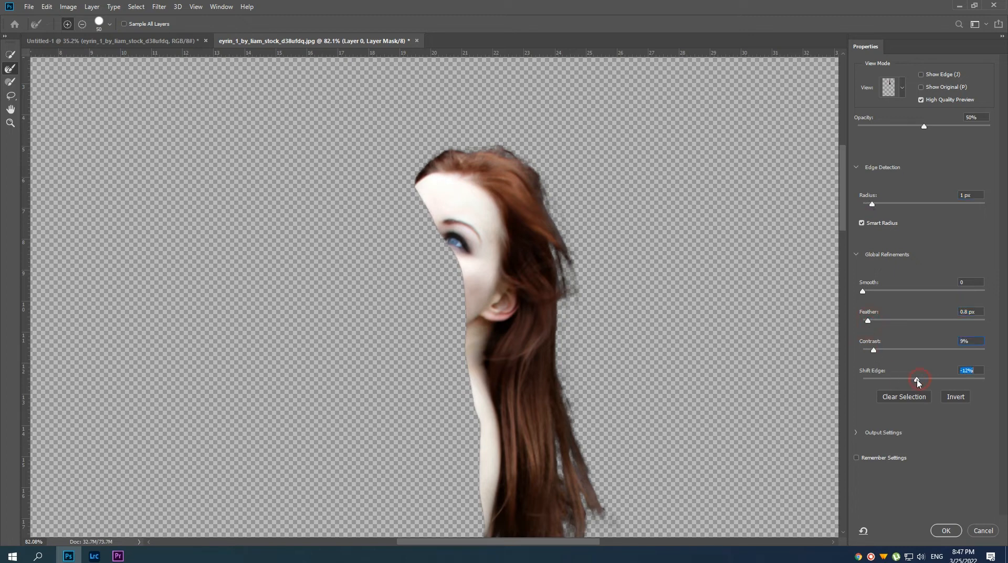
{"action": "left_click_drag", "start_coordinate": [872, 204], "coordinate": [876, 205]}
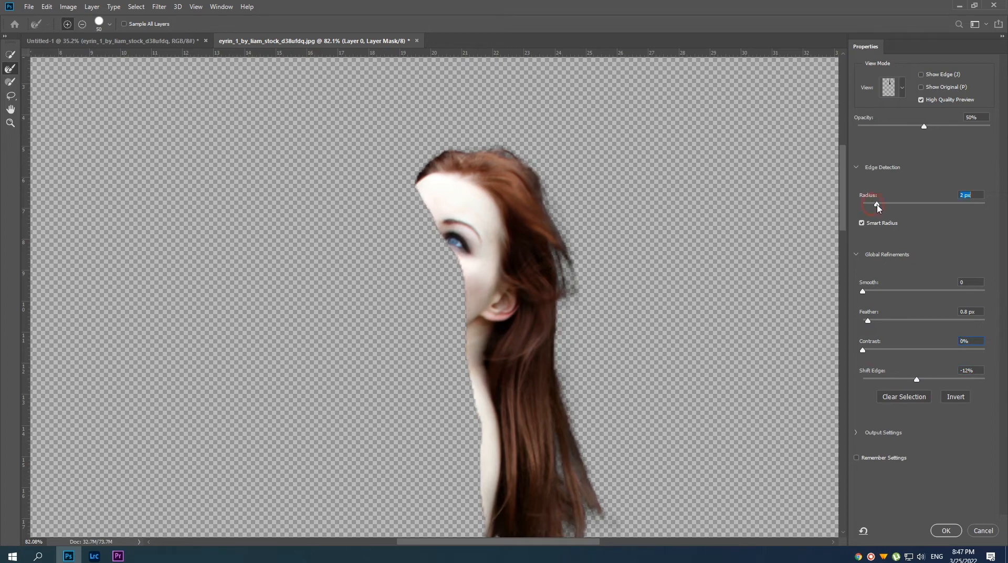
{"action": "left_click", "coordinate": [947, 531]}
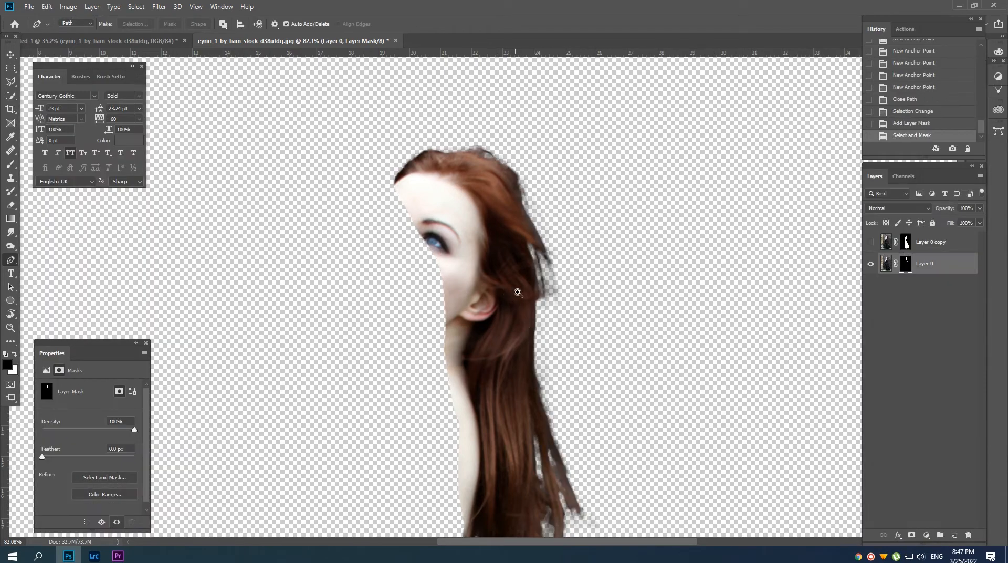
Load the hair mask as a selection, show the Layer 0 copy and fill the selection white on that layer's mask.
{"action": "scroll", "coordinate": [513, 293], "scroll_direction": "down", "scroll_amount": 5}
{"action": "scroll", "coordinate": [540, 365], "scroll_direction": "up", "scroll_amount": 6}
{"action": "scroll", "coordinate": [544, 369], "scroll_direction": "down", "scroll_amount": 3}
{"action": "key", "text": "v"}
{"action": "scroll", "coordinate": [547, 373], "scroll_direction": "down", "scroll_amount": 4}
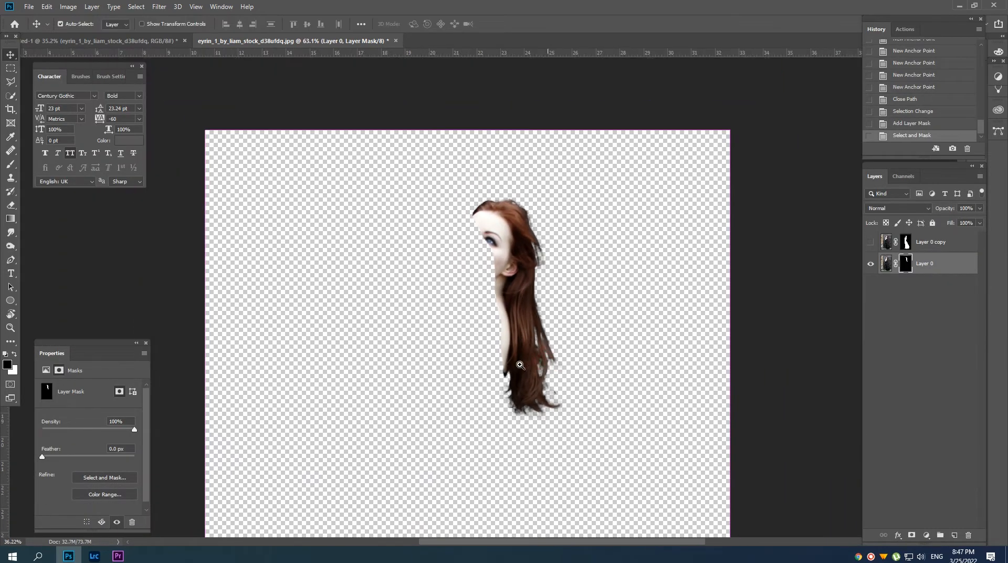
{"action": "left_click", "coordinate": [907, 263], "text": "ctrl"}
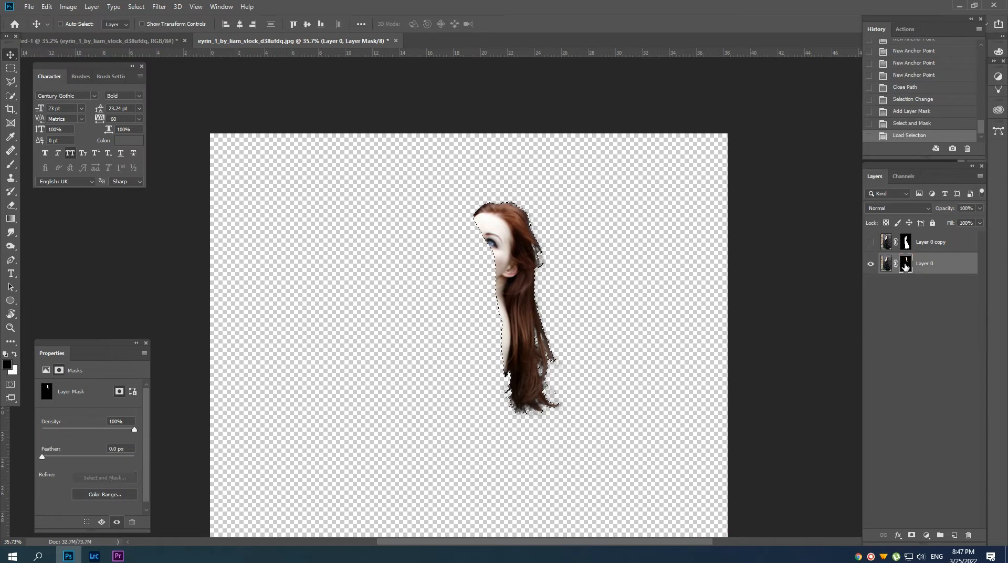
{"action": "left_click", "coordinate": [905, 242]}
{"action": "left_click", "coordinate": [870, 242]}
{"action": "key", "text": "alt+BackSpace"}
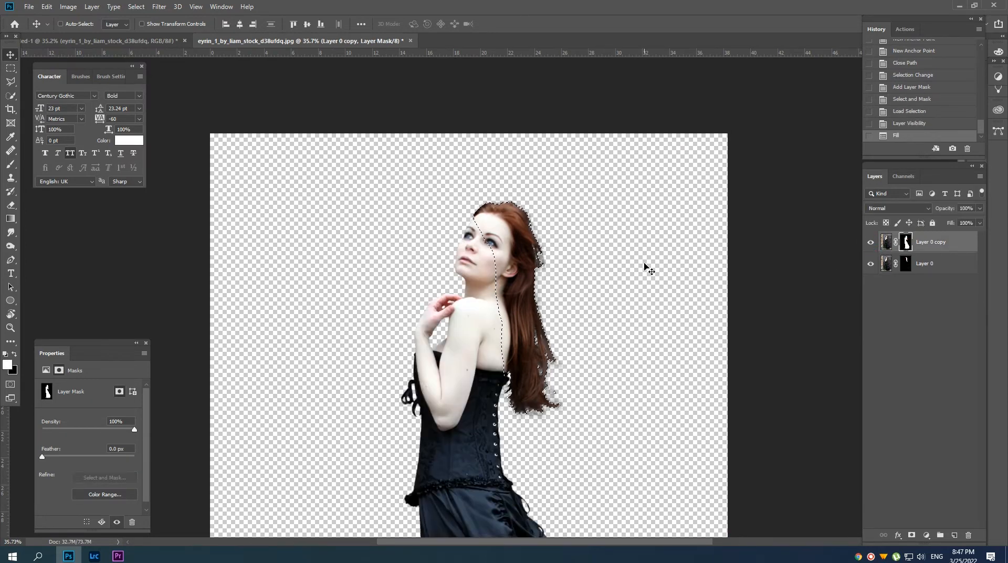
Deselect, hide Layer 0, convert the Layer 0 copy to a Smart Object and name it model.
{"action": "key", "text": "ctrl+d"}
{"action": "left_click", "coordinate": [869, 264]}
{"action": "left_click_drag", "start_coordinate": [513, 269], "coordinate": [480, 339]}
{"action": "right_click", "coordinate": [955, 245]}
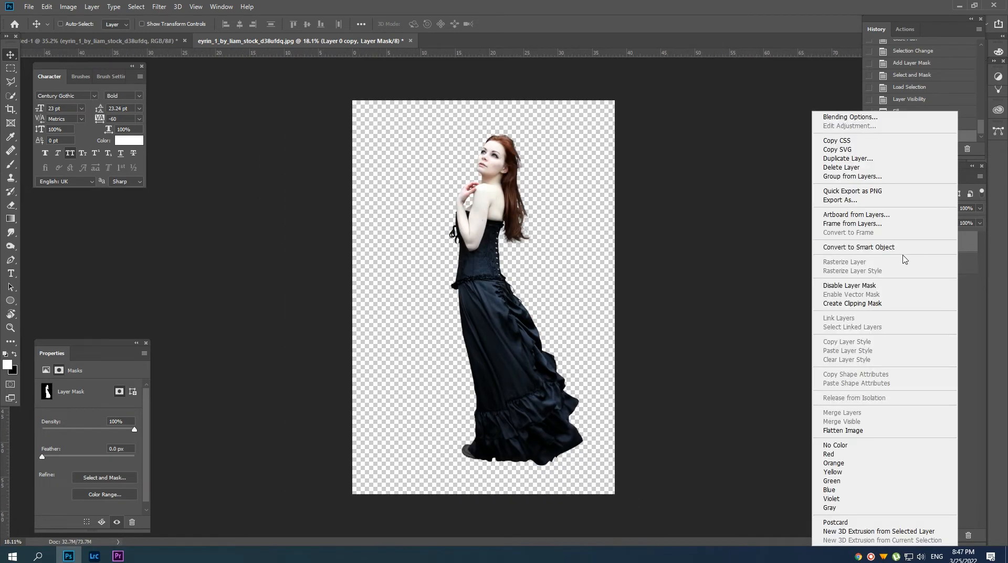
{"action": "left_click", "coordinate": [893, 244]}
{"action": "key", "text": "Return"}
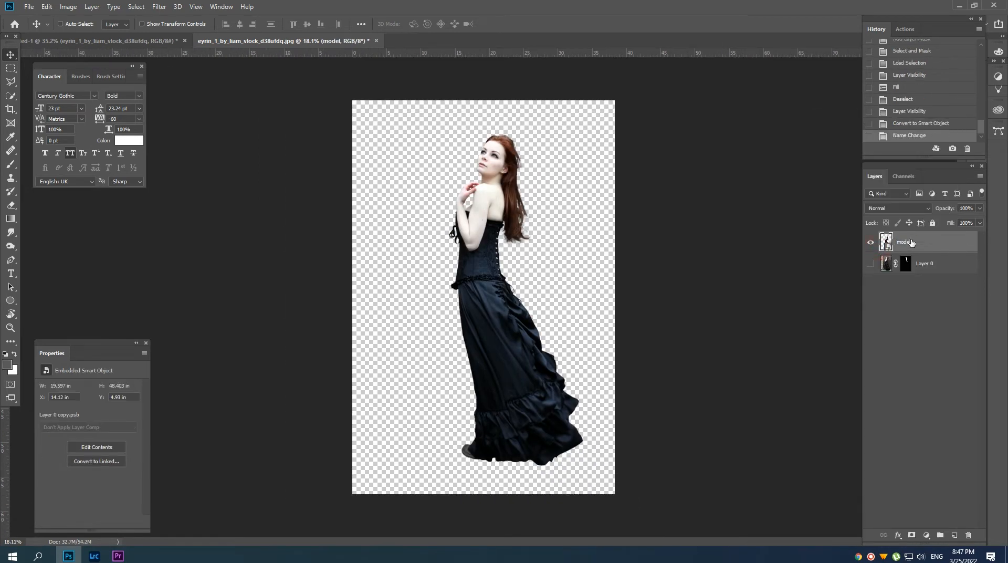
Bring the model layer into the seascape document and delete the old layer directly beneath it there.
{"action": "left_click_drag", "start_coordinate": [912, 244], "coordinate": [400, 292]}
{"action": "left_click", "coordinate": [899, 284]}
{"action": "key", "text": "Delete"}
{"action": "left_click", "coordinate": [899, 266]}
Scale the model to about 17.6% with Free Transform and stand her on the rock in the water.
{"action": "key", "text": "ctrl+t"}
{"action": "left_click_drag", "start_coordinate": [512, 177], "coordinate": [486, 243]}
{"action": "left_click_drag", "start_coordinate": [425, 286], "coordinate": [474, 289]}
{"action": "left_click_drag", "start_coordinate": [449, 294], "coordinate": [476, 280]}
{"action": "left_click_drag", "start_coordinate": [518, 145], "coordinate": [506, 171]}
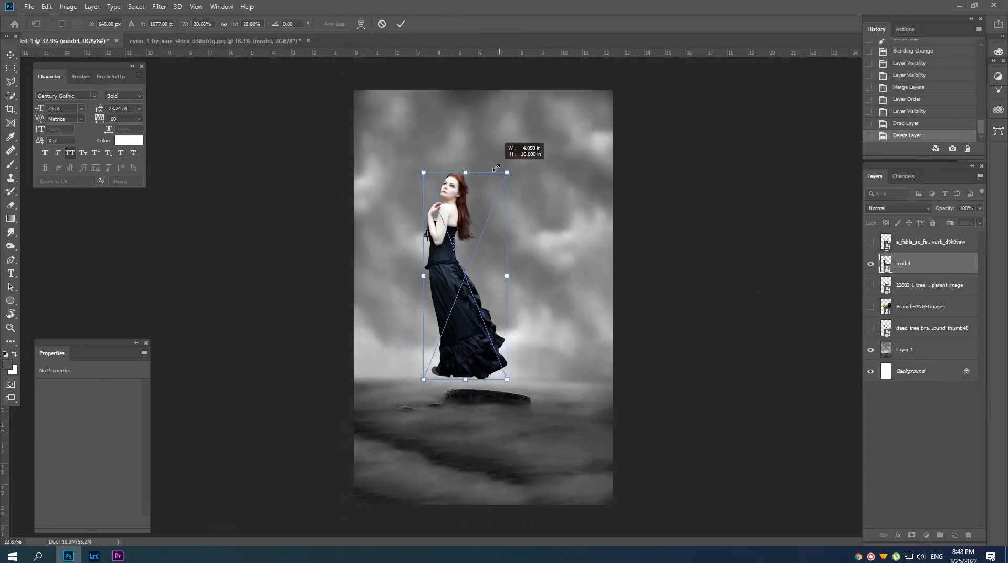
{"action": "left_click_drag", "start_coordinate": [471, 233], "coordinate": [486, 257]}
{"action": "left_click_drag", "start_coordinate": [517, 182], "coordinate": [510, 198]}
{"action": "left_click_drag", "start_coordinate": [473, 241], "coordinate": [475, 256]}
{"action": "key", "text": "Return"}
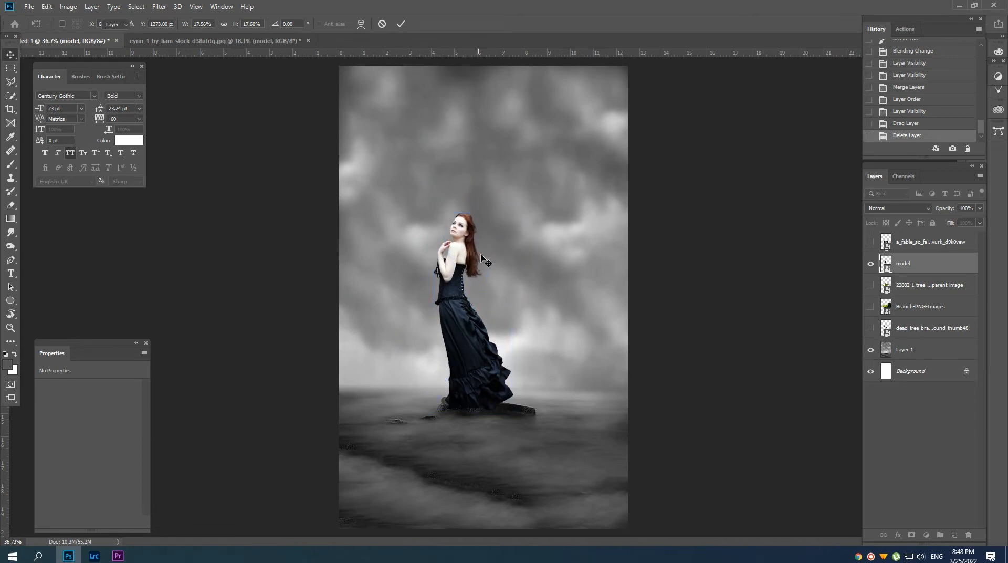
Nudge the model to X 4.04 in, Y 6.45 in so the dress hem rests on the rock.
{"action": "key", "text": "ctrl+minus"}
{"action": "key", "text": "Down"}
{"action": "key", "text": "shift+Down"}
{"action": "key", "text": "shift+Down"}
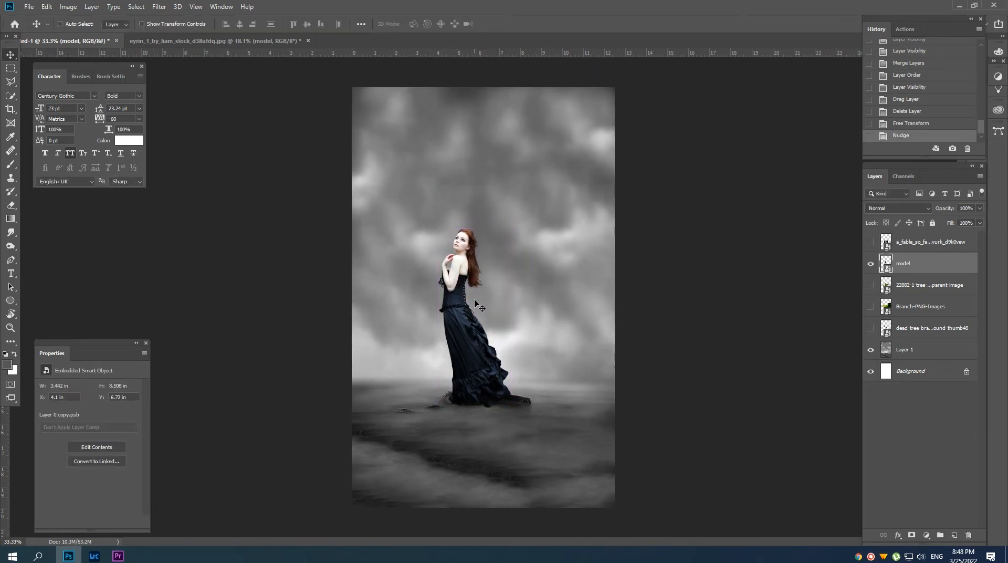
{"action": "left_click_drag", "start_coordinate": [449, 391], "coordinate": [504, 372]}
{"action": "left_click_drag", "start_coordinate": [469, 351], "coordinate": [449, 345]}
{"action": "key", "text": "Left"}
{"action": "key", "text": "Left"}
{"action": "key", "text": "Up"}
{"action": "key", "text": "Up"}
Add a new layer beneath the model and name it shadow.
{"action": "left_click", "coordinate": [956, 535], "text": "ctrl"}
{"action": "left_click", "coordinate": [899, 284]}
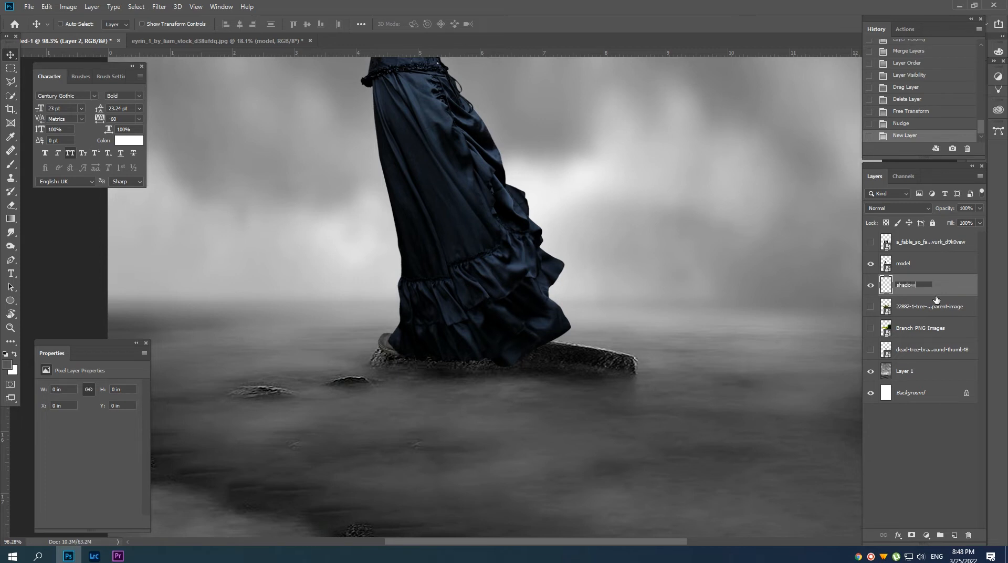
{"action": "key", "text": "Return"}
With a soft black 45 px brush at 14% opacity, paint a contact shadow on the rock along the dress hem.
{"action": "key", "text": "b"}
{"action": "right_click", "coordinate": [513, 347]}
{"action": "double_click", "coordinate": [548, 427]}
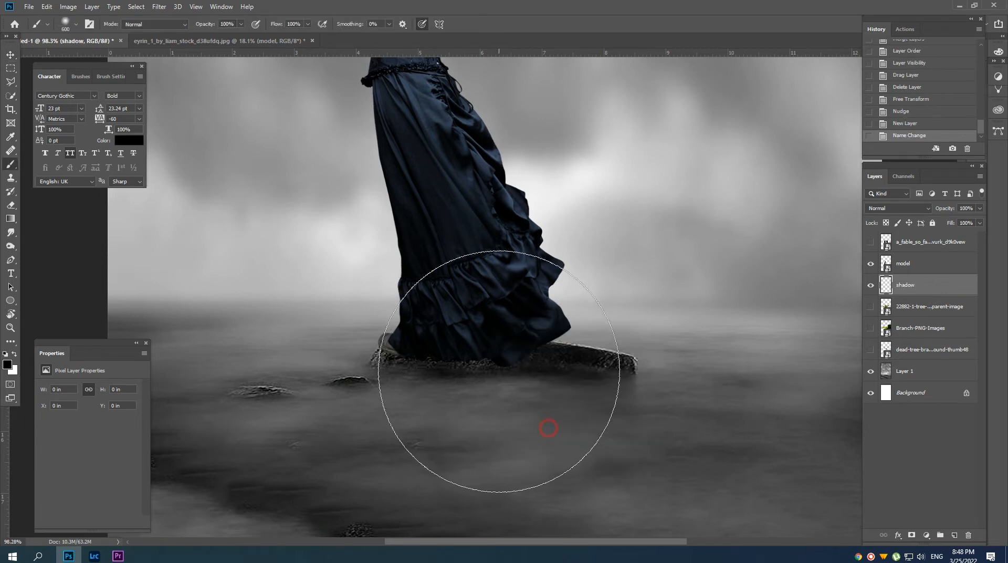
{"action": "key", "text": "bracketleft"}
{"action": "key", "text": "bracketleft"}
{"action": "key", "text": "bracketleft"}
{"action": "key", "text": "bracketleft"}
{"action": "key", "text": "bracketleft"}
{"action": "key", "text": "bracketleft"}
{"action": "key", "text": "bracketleft"}
{"action": "key", "text": "bracketleft"}
{"action": "key", "text": "bracketleft"}
{"action": "key", "text": "bracketleft"}
{"action": "key", "text": "bracketleft"}
{"action": "key", "text": "bracketleft"}
{"action": "key", "text": "bracketleft"}
{"action": "key", "text": "bracketleft"}
{"action": "key", "text": "bracketleft"}
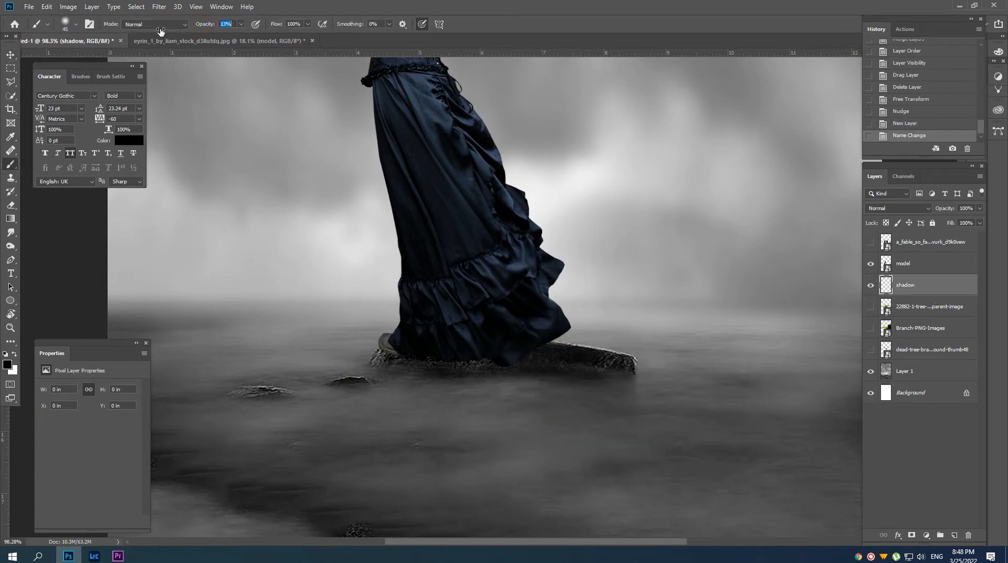
{"action": "key", "text": "bracketleft"}
{"action": "left_click", "coordinate": [390, 353]}
{"action": "left_click", "coordinate": [426, 358]}
{"action": "left_click", "coordinate": [442, 358]}
{"action": "left_click", "coordinate": [462, 358]}
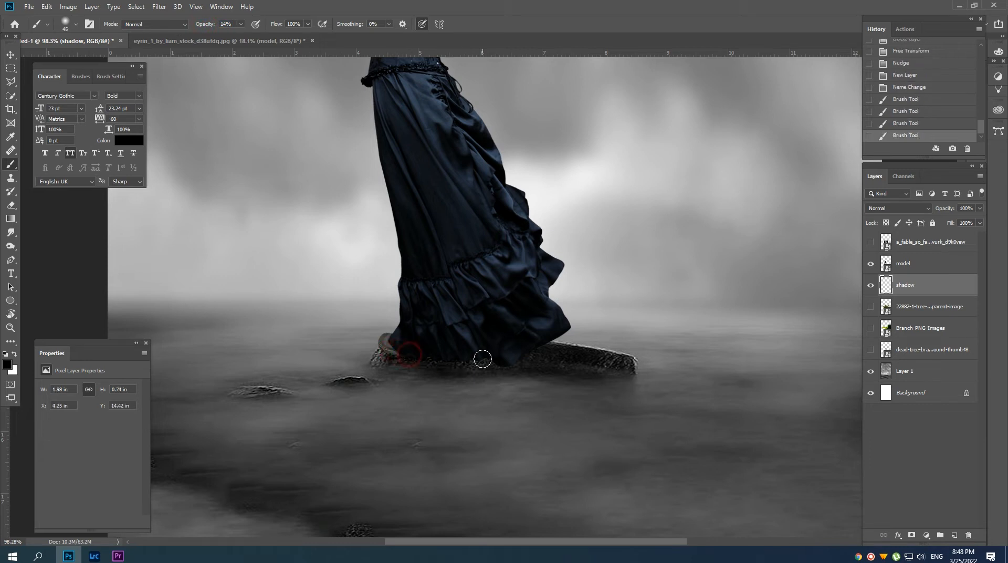
{"action": "left_click", "coordinate": [480, 358]}
{"action": "left_click", "coordinate": [493, 353]}
{"action": "left_click", "coordinate": [509, 357]}
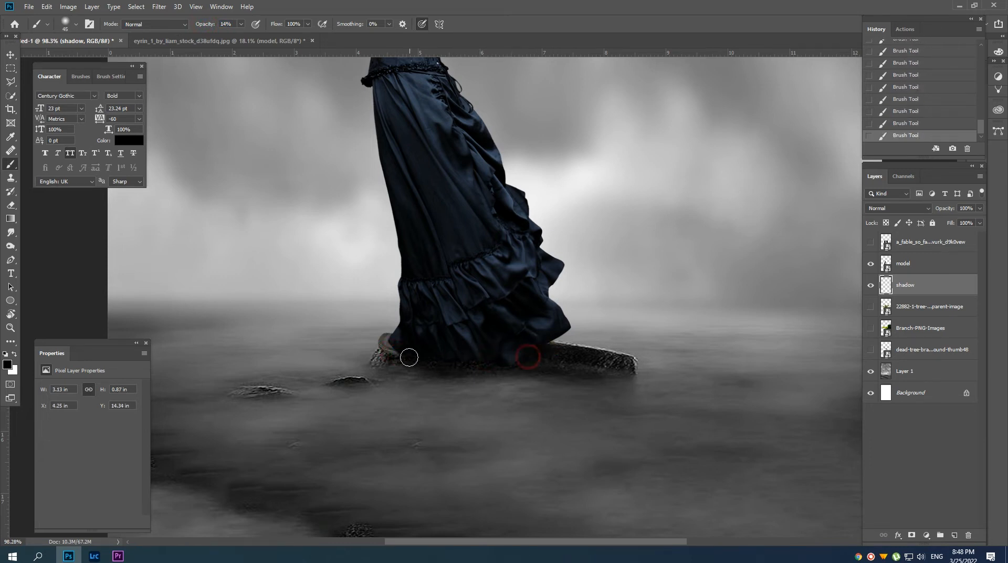
Enlarge the black brush to 200 px and paint a broad, soft shadow over the water below the rock.
{"action": "scroll", "coordinate": [435, 366], "scroll_direction": "down", "scroll_amount": 4}
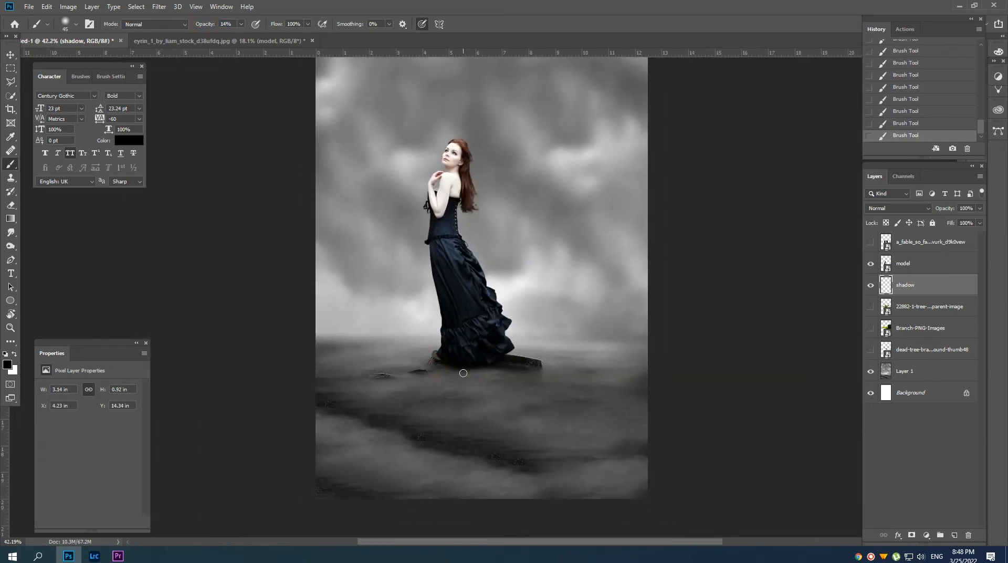
{"action": "key", "text": "bracketright"}
{"action": "key", "text": "bracketright"}
{"action": "mouse_move", "coordinate": [455, 372]}
{"action": "left_mouse_down"}
{"action": "mouse_move", "coordinate": [526, 403]}
{"action": "mouse_move", "coordinate": [492, 377]}
{"action": "mouse_move", "coordinate": [520, 394]}
{"action": "mouse_move", "coordinate": [444, 376]}
{"action": "mouse_move", "coordinate": [450, 390]}
{"action": "mouse_move", "coordinate": [440, 407]}
{"action": "mouse_move", "coordinate": [449, 383]}
{"action": "mouse_move", "coordinate": [490, 408]}
{"action": "mouse_move", "coordinate": [496, 377]}
{"action": "left_mouse_up"}
{"action": "key", "text": "bracketright"}
{"action": "key", "text": "bracketright"}
{"action": "key", "text": "bracketright"}
{"action": "key", "text": "bracketright"}
{"action": "key", "text": "bracketright"}
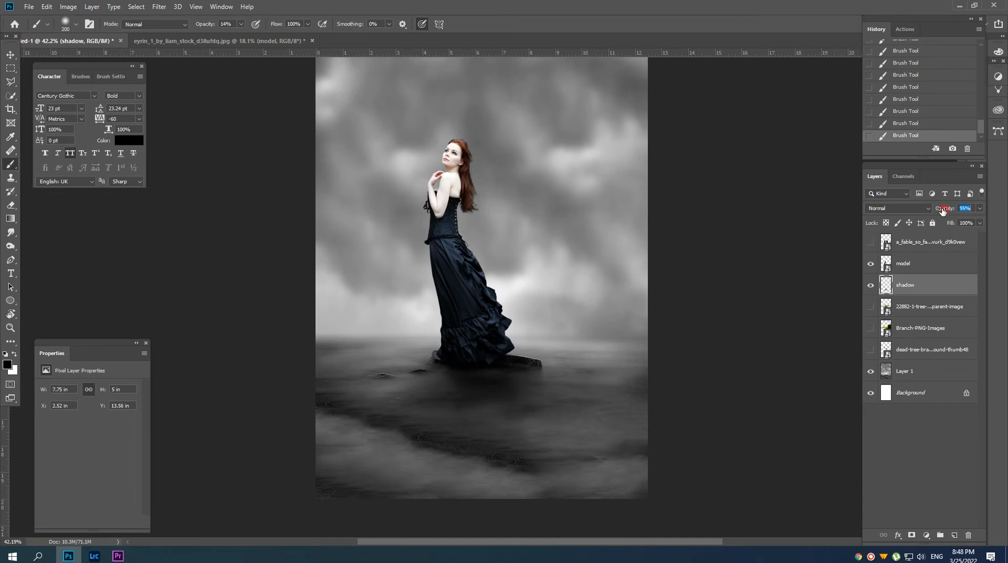
Load the model layer's outline as a selection and add a layer mask from it.
{"action": "key", "text": "v"}
{"action": "left_click_drag", "start_coordinate": [490, 217], "coordinate": [500, 233]}
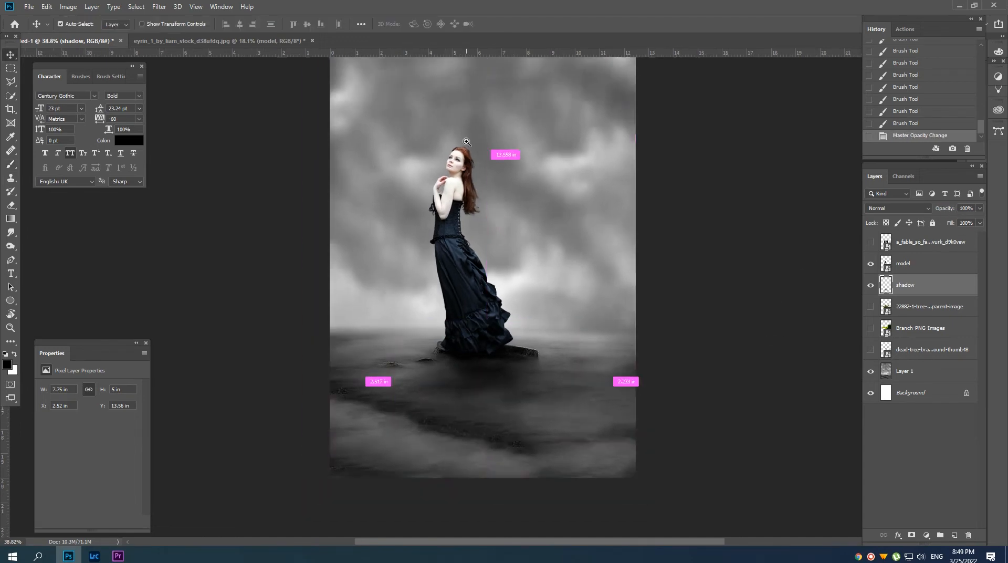
{"action": "mouse_move", "coordinate": [465, 141]}
{"action": "left_mouse_down"}
{"action": "mouse_move", "coordinate": [520, 198]}
{"action": "mouse_move", "coordinate": [509, 200]}
{"action": "left_mouse_up"}
{"action": "left_click_drag", "start_coordinate": [487, 201], "coordinate": [464, 192]}
{"action": "scroll", "coordinate": [464, 192], "scroll_direction": "up", "scroll_amount": 3}
{"action": "left_click", "coordinate": [916, 265]}
{"action": "left_click", "coordinate": [886, 263], "text": "ctrl"}
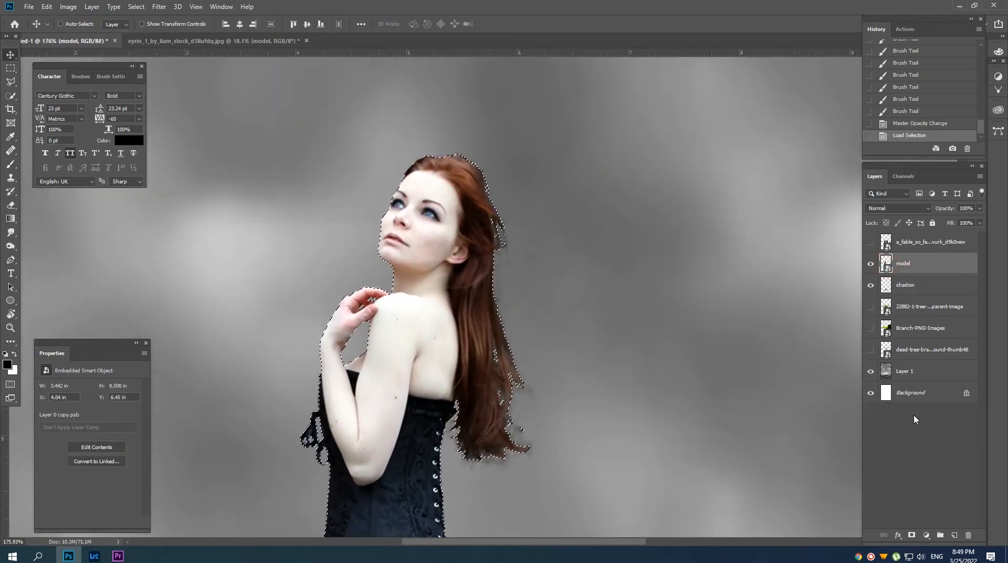
{"action": "left_click", "coordinate": [911, 534]}
Set a black 9 px brush to 38% opacity and start softening the outer hair edge on the model's mask, undoing the last stray stroke.
{"action": "scroll", "coordinate": [536, 357], "scroll_direction": "up", "scroll_amount": 1}
{"action": "left_click_drag", "start_coordinate": [538, 363], "coordinate": [558, 363]}
{"action": "scroll", "coordinate": [524, 363], "scroll_direction": "up", "scroll_amount": 2}
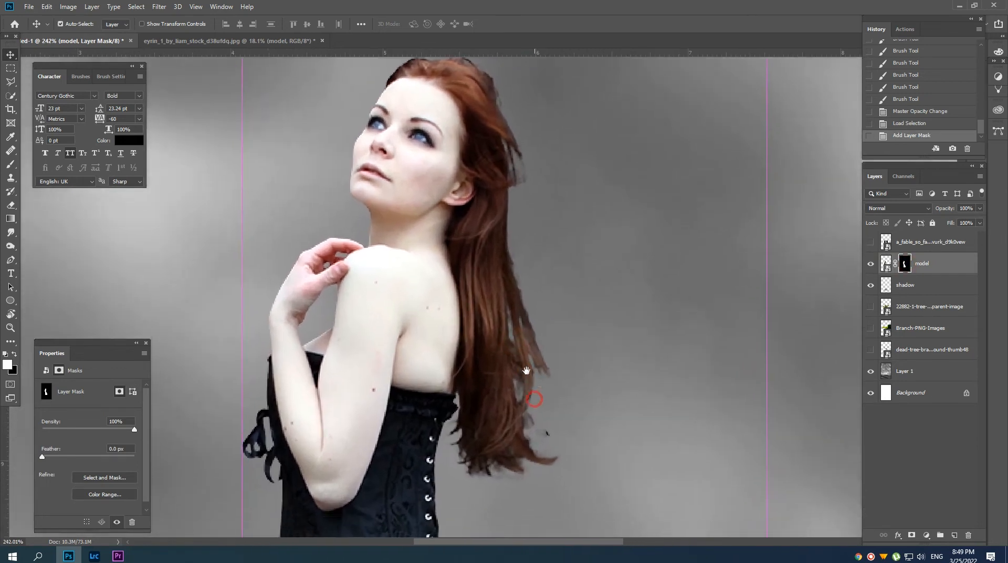
{"action": "key", "text": "b"}
{"action": "key", "text": "x"}
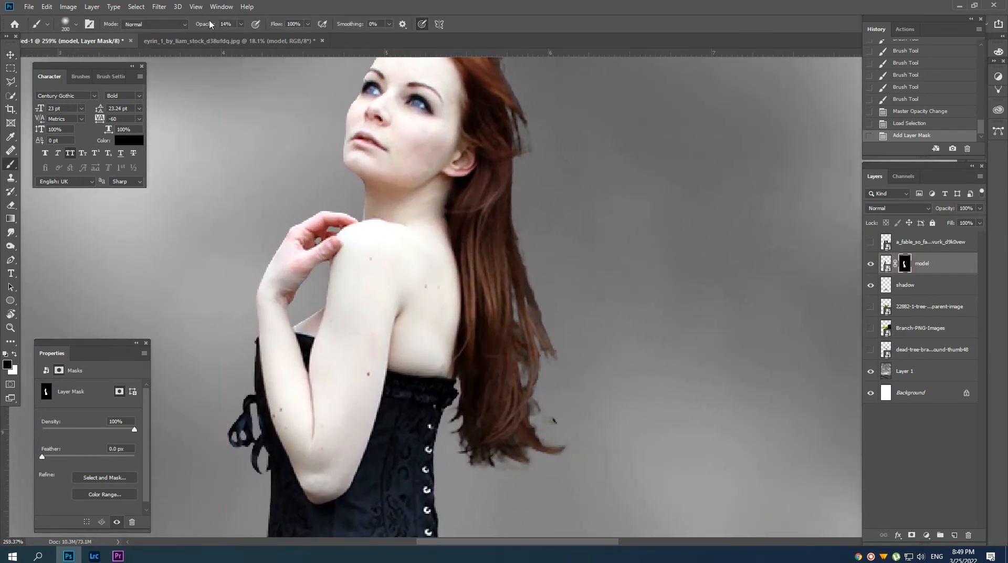
{"action": "left_click_drag", "start_coordinate": [210, 27], "coordinate": [208, 27]}
{"action": "key", "text": "bracketleft"}
{"action": "key", "text": "bracketleft"}
{"action": "key", "text": "bracketleft"}
{"action": "key", "text": "bracketleft"}
{"action": "key", "text": "bracketleft"}
{"action": "key", "text": "bracketleft"}
{"action": "key", "text": "bracketleft"}
{"action": "key", "text": "bracketleft"}
{"action": "key", "text": "bracketleft"}
{"action": "key", "text": "bracketleft"}
{"action": "key", "text": "bracketleft"}
{"action": "key", "text": "bracketleft"}
{"action": "key", "text": "bracketleft"}
{"action": "key", "text": "bracketleft"}
{"action": "scroll", "coordinate": [525, 270], "scroll_direction": "up", "scroll_amount": 2}
{"action": "left_click_drag", "start_coordinate": [555, 299], "coordinate": [554, 272]}
{"action": "mouse_move", "coordinate": [520, 206]}
{"action": "left_mouse_down"}
{"action": "mouse_move", "coordinate": [533, 244]}
{"action": "mouse_move", "coordinate": [520, 224]}
{"action": "left_mouse_up"}
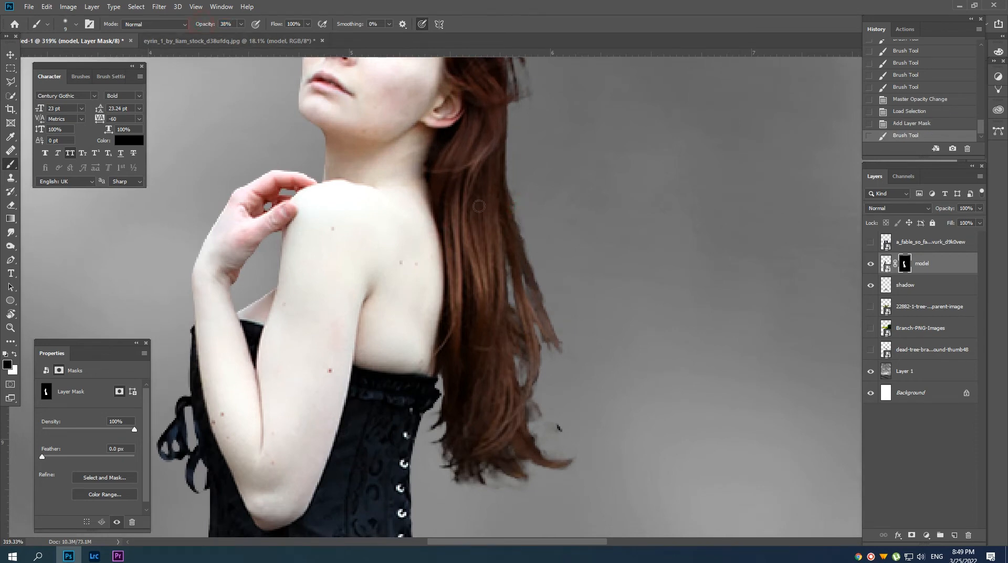
{"action": "left_click_drag", "start_coordinate": [538, 285], "coordinate": [549, 304]}
{"action": "key", "text": "ctrl+z"}
Continue painting the mask black down the outer edge of the hair and around its loose lower ends.
{"action": "left_click_drag", "start_coordinate": [517, 201], "coordinate": [533, 263]}
{"action": "left_click_drag", "start_coordinate": [536, 281], "coordinate": [560, 343]}
{"action": "mouse_move", "coordinate": [536, 333]}
{"action": "left_mouse_down"}
{"action": "mouse_move", "coordinate": [537, 375]}
{"action": "mouse_move", "coordinate": [531, 322]}
{"action": "left_mouse_up"}
{"action": "left_click_drag", "start_coordinate": [521, 323], "coordinate": [521, 360]}
{"action": "scroll", "coordinate": [525, 341], "scroll_direction": "down", "scroll_amount": 1}
{"action": "left_click_drag", "start_coordinate": [536, 321], "coordinate": [541, 362]}
{"action": "left_click_drag", "start_coordinate": [541, 365], "coordinate": [567, 387]}
{"action": "left_click_drag", "start_coordinate": [539, 395], "coordinate": [505, 370]}
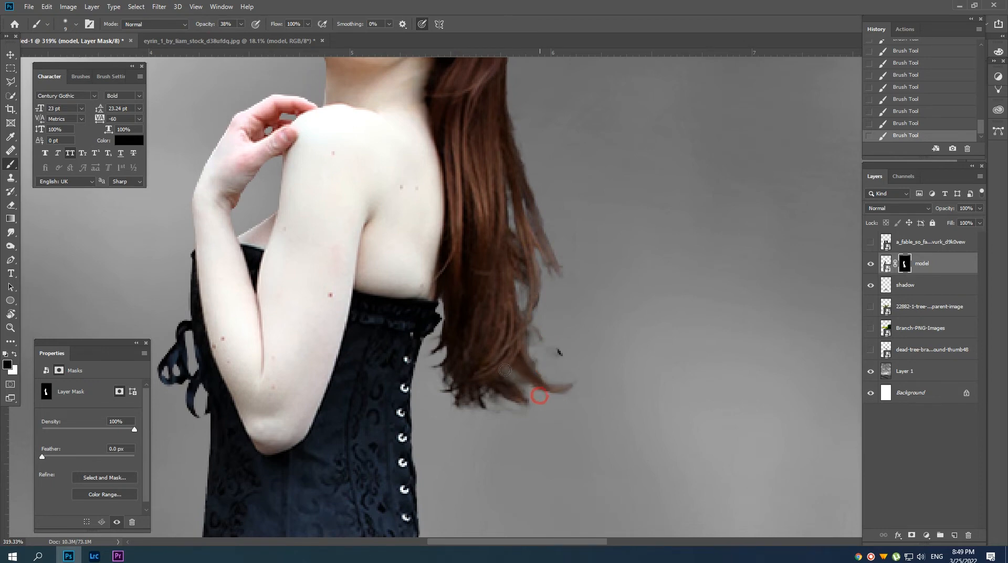
{"action": "scroll", "coordinate": [457, 402], "scroll_direction": "up", "scroll_amount": 8}
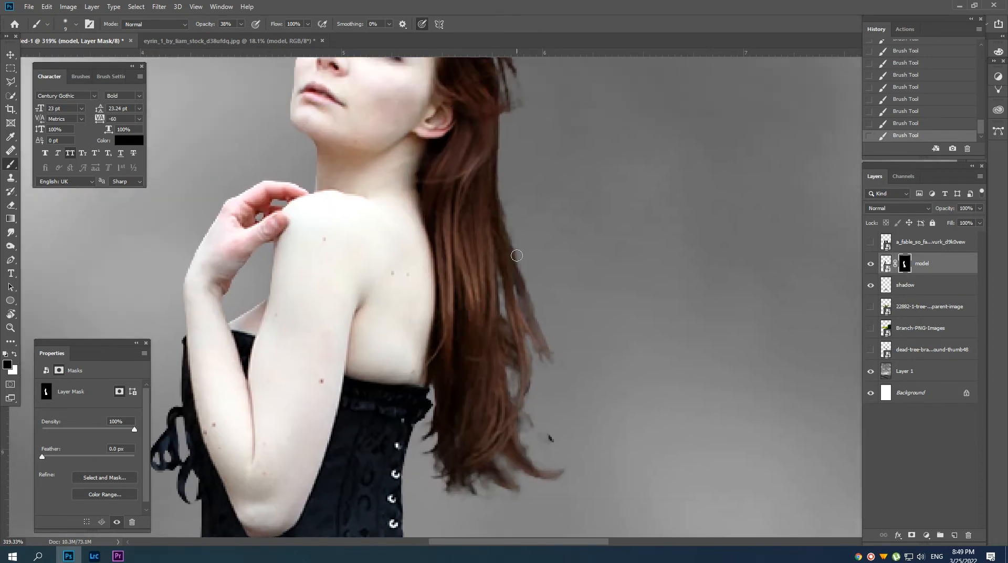
{"action": "scroll", "coordinate": [506, 269], "scroll_direction": "up", "scroll_amount": 2}
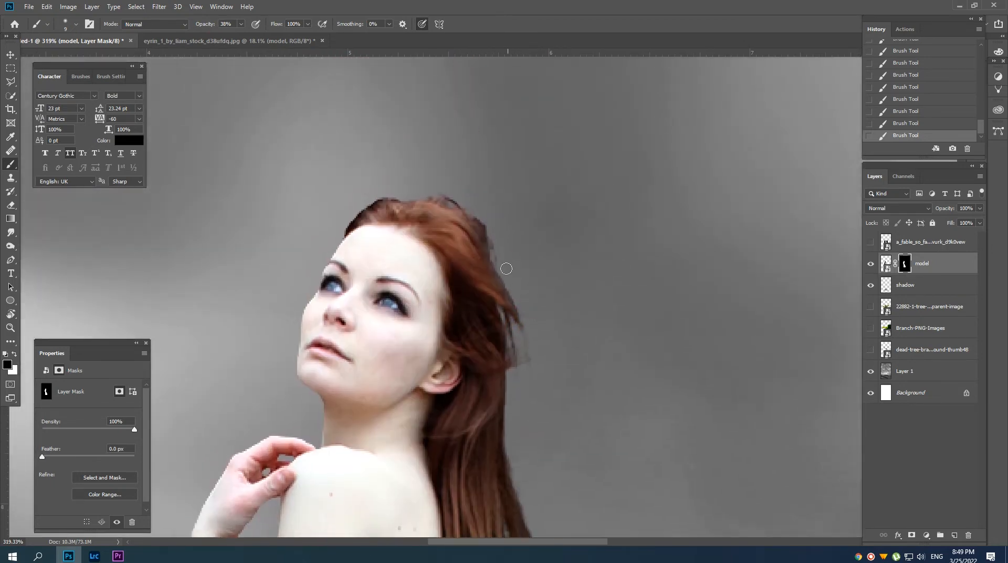
Open the model in Liquify and make small Forward Warp adjustments around her upper body, adjusting the brush size.
{"action": "mouse_move", "coordinate": [449, 234]}
{"action": "left_mouse_down"}
{"action": "mouse_move", "coordinate": [423, 263]}
{"action": "mouse_move", "coordinate": [394, 260]}
{"action": "left_mouse_up"}
{"action": "key", "text": "v"}
{"action": "mouse_move", "coordinate": [428, 220]}
{"action": "left_mouse_down"}
{"action": "mouse_move", "coordinate": [412, 218]}
{"action": "mouse_move", "coordinate": [435, 219]}
{"action": "left_mouse_up"}
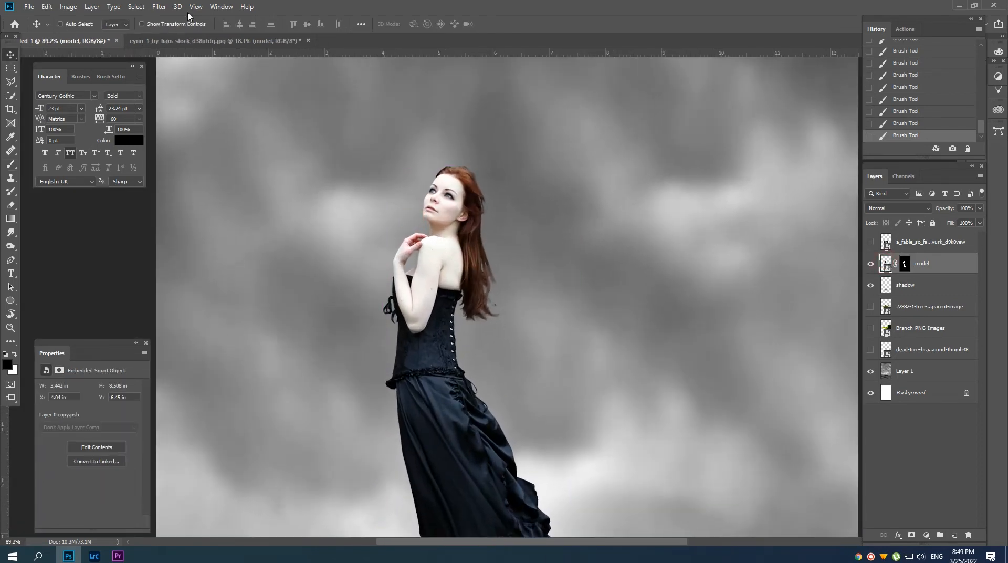
{"action": "left_click", "coordinate": [159, 7]}
{"action": "left_click", "coordinate": [173, 89]}
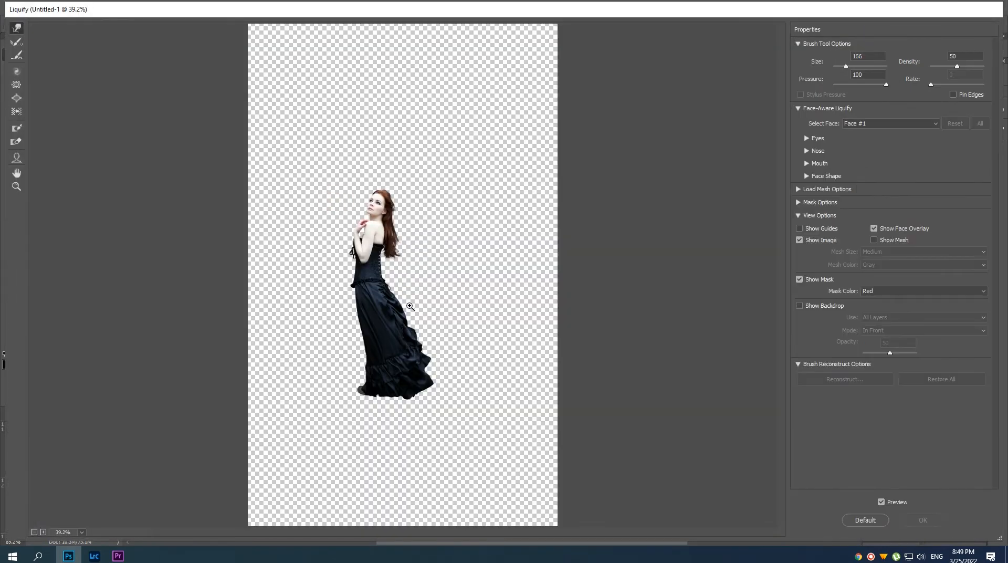
{"action": "left_click_drag", "start_coordinate": [409, 306], "coordinate": [343, 210]}
{"action": "mouse_move", "coordinate": [342, 219]}
{"action": "left_mouse_down"}
{"action": "mouse_move", "coordinate": [387, 304]}
{"action": "mouse_move", "coordinate": [414, 330]}
{"action": "left_mouse_up"}
{"action": "key", "text": "bracketleft"}
{"action": "key", "text": "bracketleft"}
{"action": "key", "text": "bracketleft"}
{"action": "key", "text": "bracketleft"}
{"action": "key", "text": "bracketright"}
{"action": "key", "text": "bracketleft"}
{"action": "key", "text": "bracketleft"}
{"action": "key", "text": "bracketleft"}
{"action": "key", "text": "bracketleft"}
{"action": "key", "text": "bracketleft"}
{"action": "key", "text": "bracketleft"}
{"action": "mouse_move", "coordinate": [382, 285]}
{"action": "left_mouse_down"}
{"action": "mouse_move", "coordinate": [384, 295]}
{"action": "mouse_move", "coordinate": [389, 281]}
{"action": "mouse_move", "coordinate": [387, 316]}
{"action": "mouse_move", "coordinate": [391, 292]}
{"action": "mouse_move", "coordinate": [374, 300]}
{"action": "left_mouse_up"}
{"action": "key", "text": "bracketright"}
{"action": "key", "text": "bracketright"}
{"action": "left_click_drag", "start_coordinate": [371, 283], "coordinate": [370, 283]}
{"action": "key", "text": "bracketright"}
{"action": "key", "text": "bracketright"}
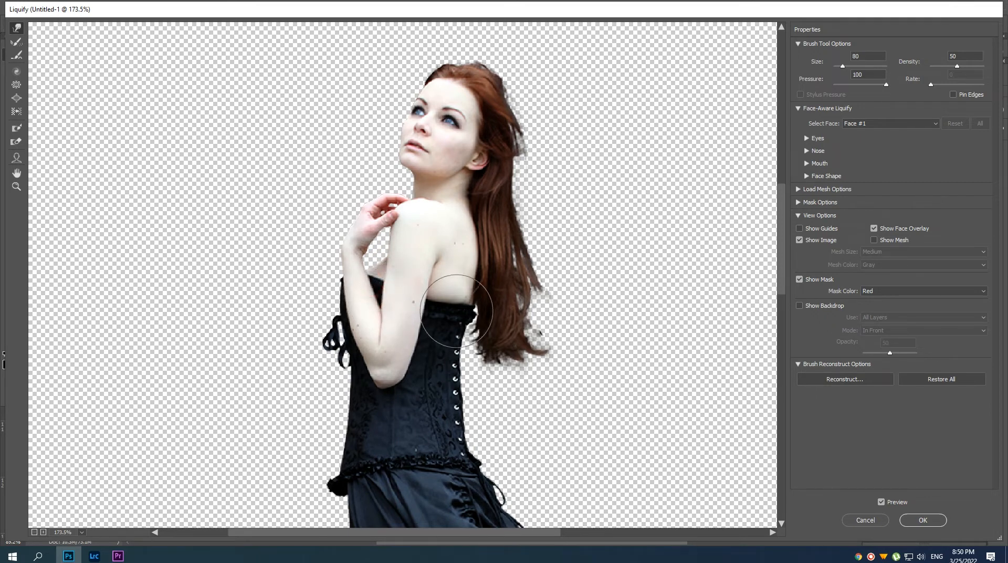
Warp the back and waist of the corset with a size 80 brush and apply the Liquify filter.
{"action": "mouse_move", "coordinate": [470, 307]}
{"action": "left_mouse_down"}
{"action": "mouse_move", "coordinate": [444, 294]}
{"action": "mouse_move", "coordinate": [449, 283]}
{"action": "left_mouse_up"}
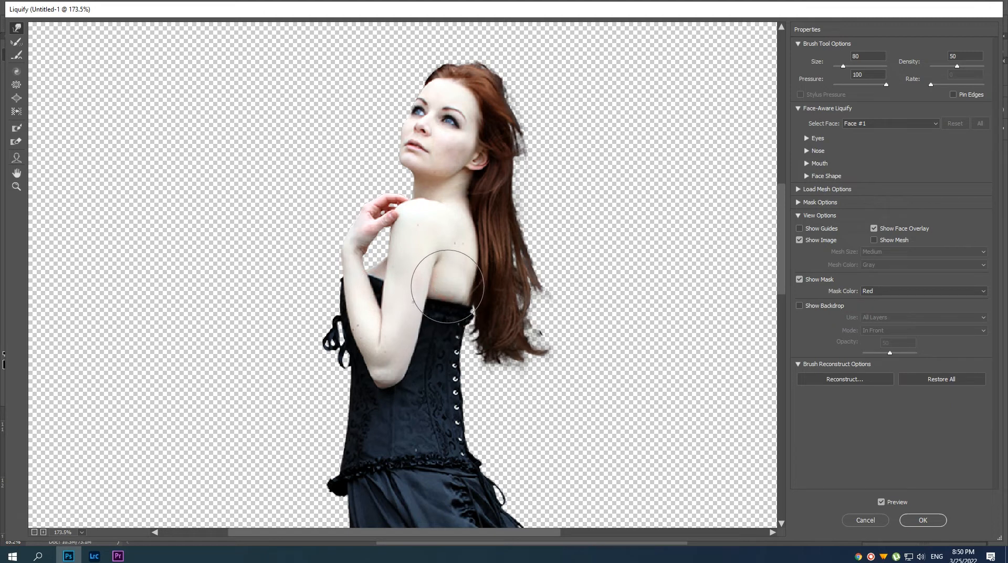
{"action": "left_click_drag", "start_coordinate": [463, 392], "coordinate": [457, 413]}
{"action": "left_click_drag", "start_coordinate": [442, 407], "coordinate": [447, 375]}
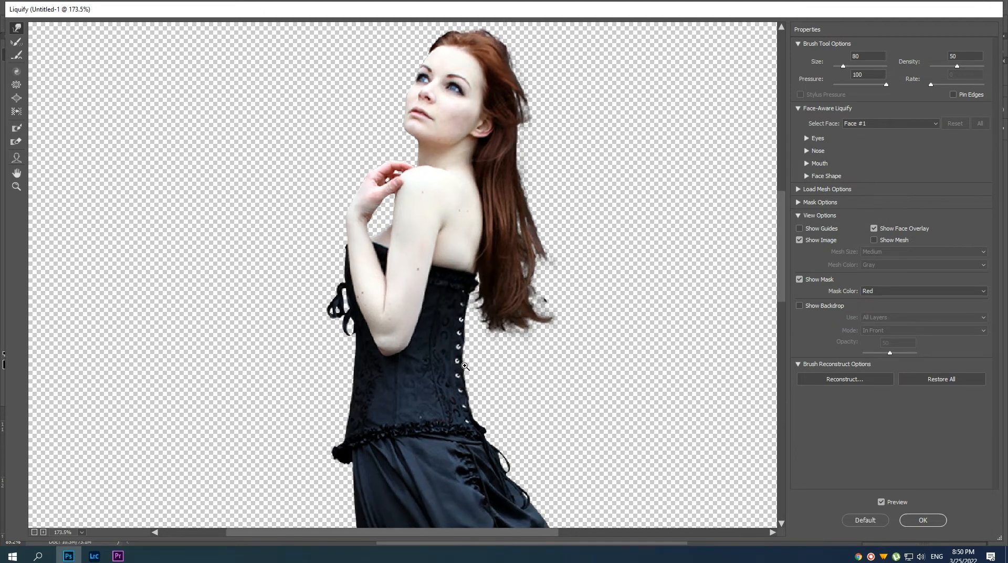
{"action": "key", "text": "ctrl+minus"}
{"action": "key", "text": "ctrl+minus"}
{"action": "key", "text": "ctrl+plus"}
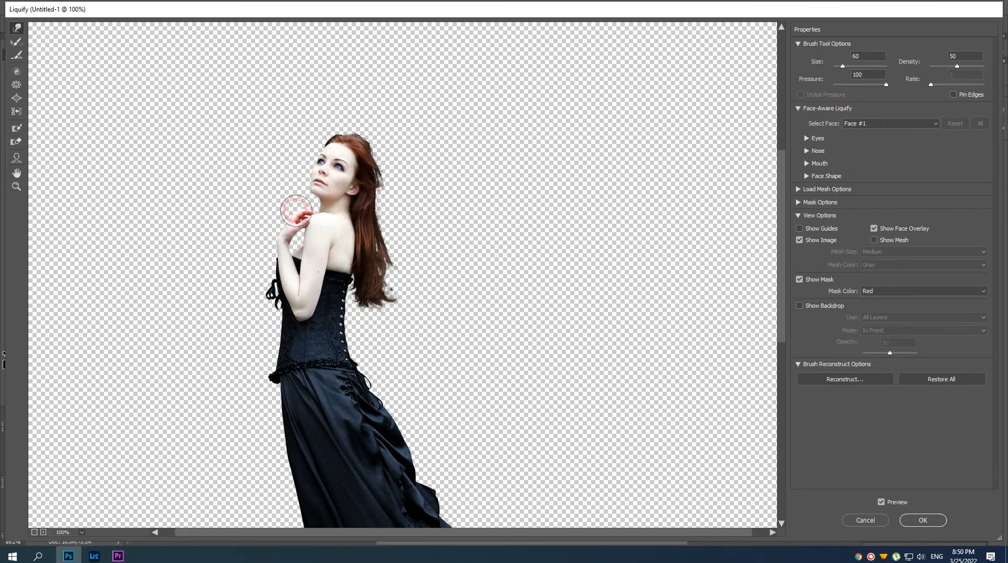
{"action": "left_click", "coordinate": [922, 519]}
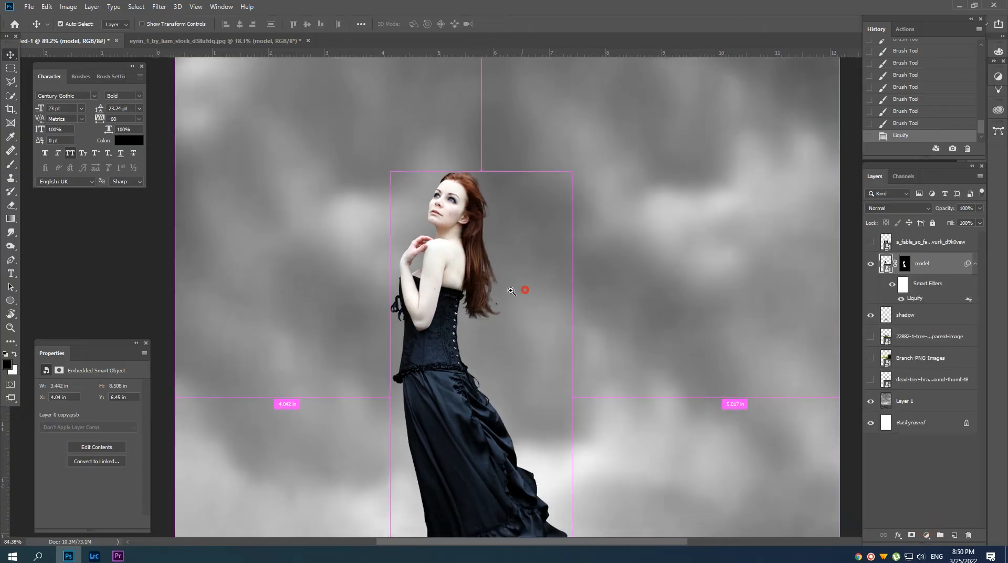
Collapse the model layer's smart filters and convert the layer to a new Smart Object.
{"action": "scroll", "coordinate": [520, 289], "scroll_direction": "up", "scroll_amount": 5}
{"action": "scroll", "coordinate": [500, 246], "scroll_direction": "down", "scroll_amount": 3}
{"action": "left_click", "coordinate": [974, 263]}
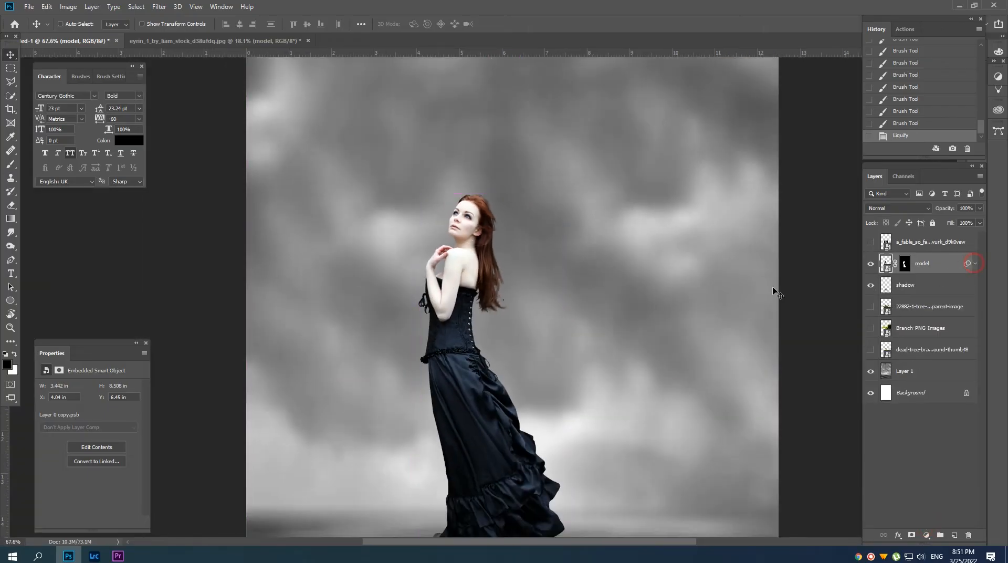
{"action": "scroll", "coordinate": [512, 282], "scroll_direction": "down", "scroll_amount": 2}
{"action": "scroll", "coordinate": [485, 272], "scroll_direction": "up", "scroll_amount": 2}
{"action": "scroll", "coordinate": [484, 281], "scroll_direction": "down", "scroll_amount": 4}
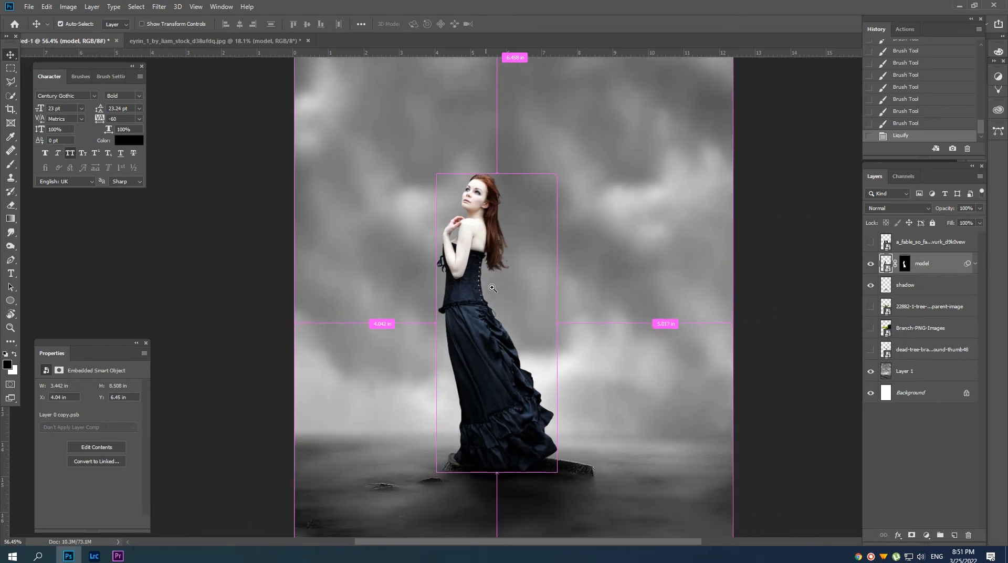
{"action": "scroll", "coordinate": [483, 289], "scroll_direction": "up", "scroll_amount": 1}
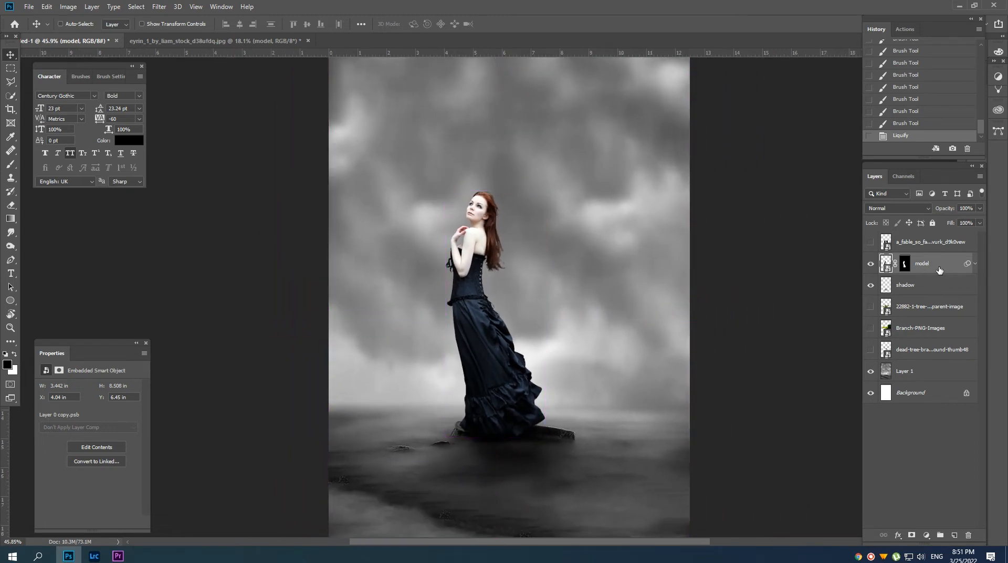
{"action": "right_click", "coordinate": [932, 272]}
{"action": "left_click", "coordinate": [892, 226]}
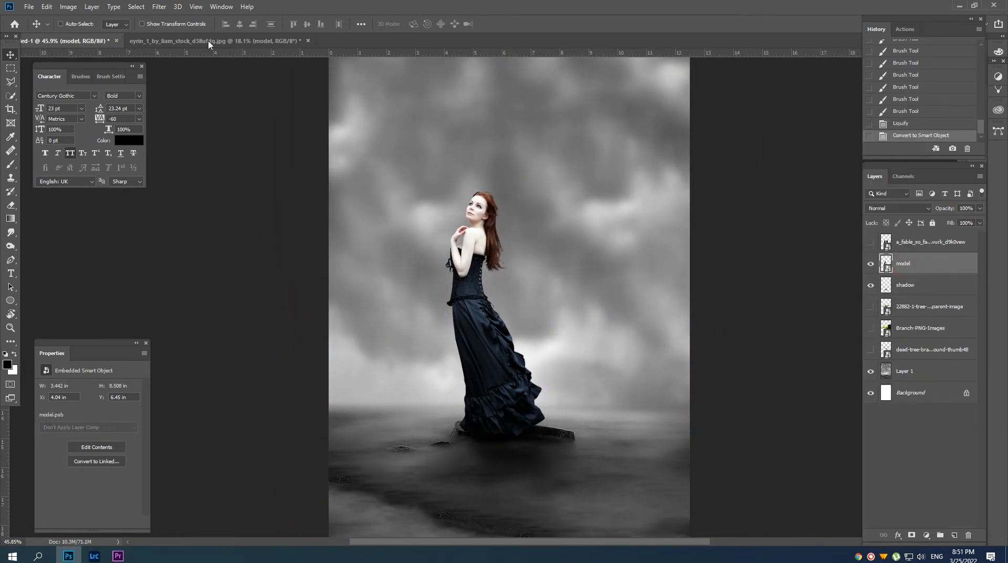
Apply a Motion Blur to the model with an angle of -21° and an increased distance.
{"action": "left_click", "coordinate": [159, 7]}
{"action": "mouse_move", "coordinate": [225, 126]}
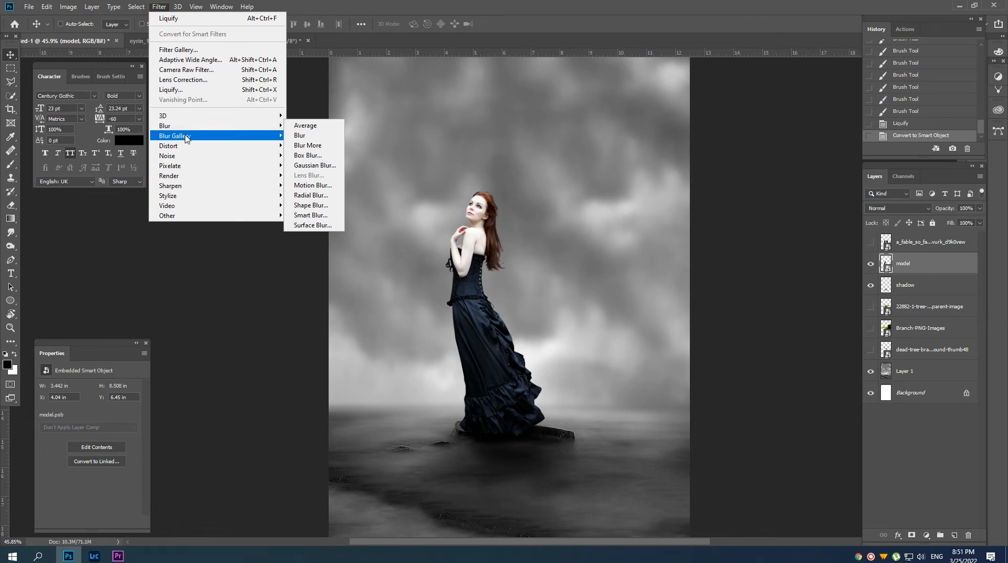
{"action": "left_click", "coordinate": [313, 185]}
{"action": "left_click", "coordinate": [786, 285]}
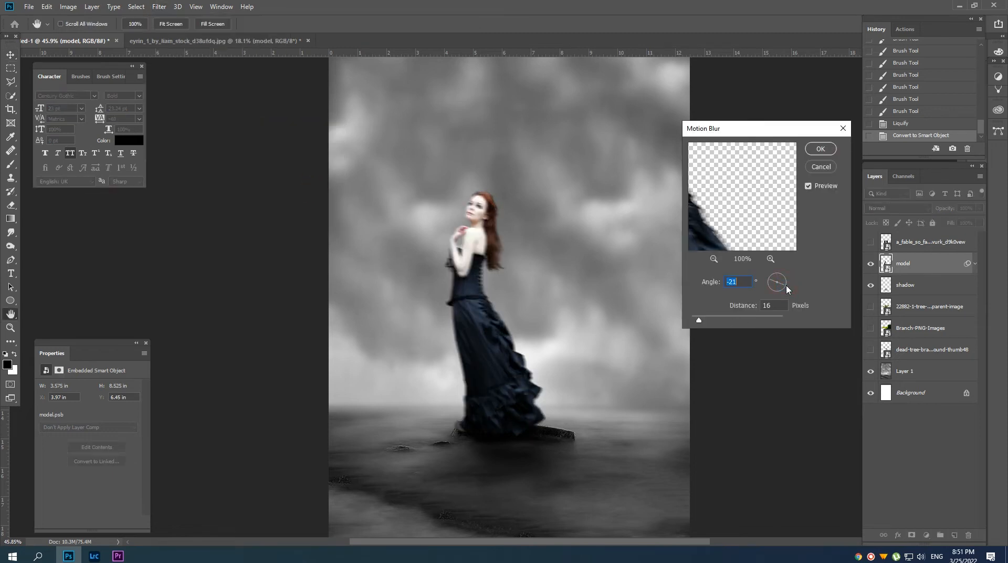
{"action": "left_click_drag", "start_coordinate": [698, 320], "coordinate": [709, 324]}
{"action": "left_click", "coordinate": [820, 148]}
Invert the model's Motion Blur filter mask to black.
{"action": "left_click", "coordinate": [902, 284]}
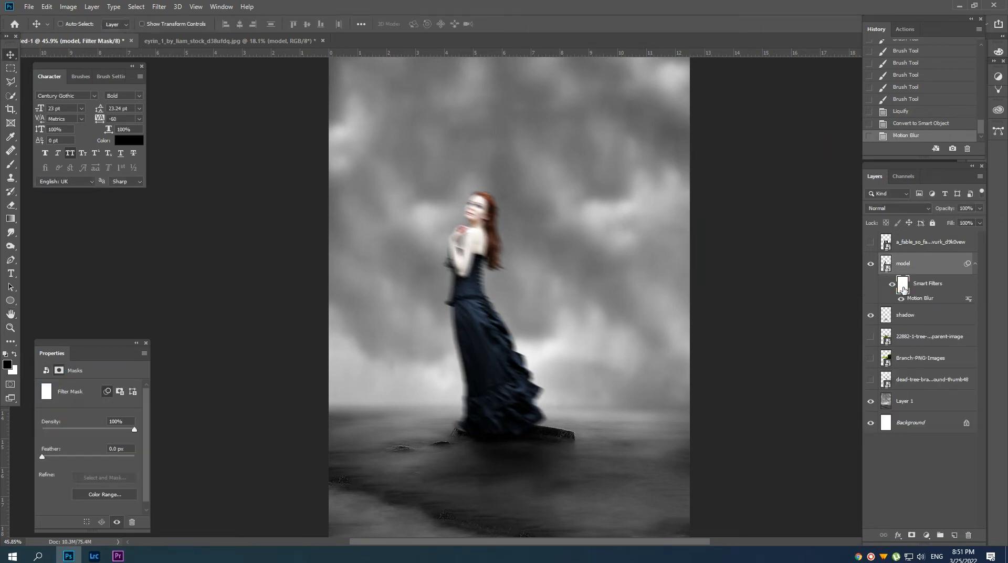
{"action": "key", "text": "ctrl+i"}
{"action": "left_click_drag", "start_coordinate": [501, 241], "coordinate": [556, 263]}
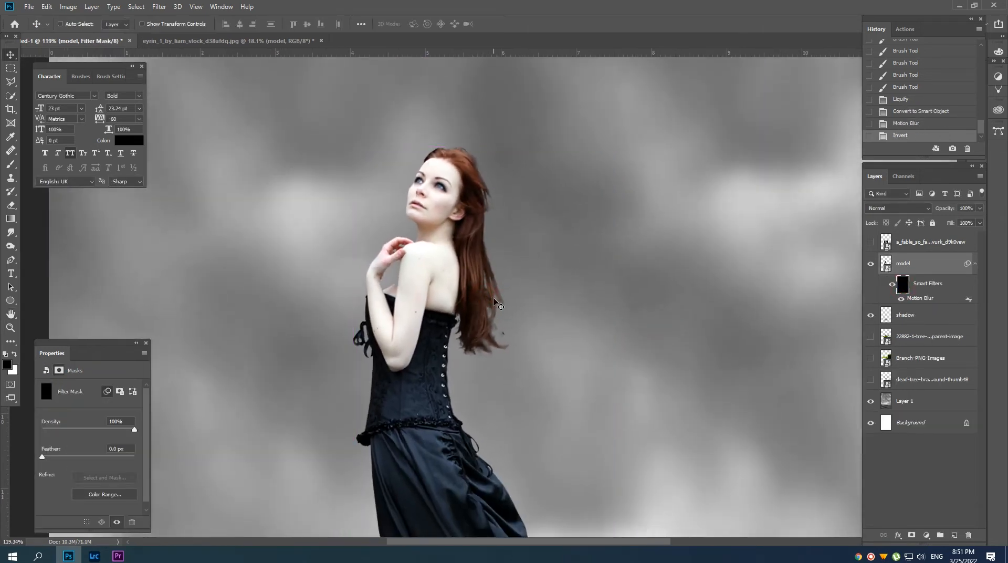
Paint white on the model's Motion Blur mask along the hair ends with a size 25 brush at 38% opacity.
{"action": "key", "text": "b"}
{"action": "right_click", "coordinate": [499, 301]}
{"action": "double_click", "coordinate": [544, 407]}
{"action": "key", "text": "x"}
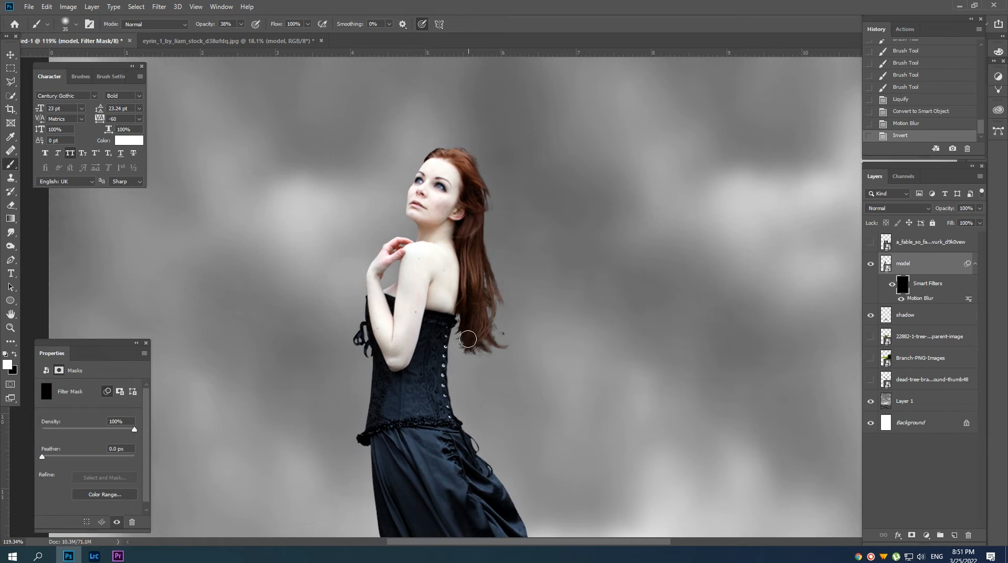
{"action": "left_click_drag", "start_coordinate": [458, 332], "coordinate": [465, 352]}
{"action": "left_click_drag", "start_coordinate": [456, 338], "coordinate": [495, 355]}
{"action": "mouse_move", "coordinate": [492, 336]}
{"action": "left_mouse_down"}
{"action": "mouse_move", "coordinate": [506, 283]}
{"action": "mouse_move", "coordinate": [489, 331]}
{"action": "left_mouse_up"}
Reveal more motion blur along the back of the hair and the figure's edges with a size 50 brush.
{"action": "key", "text": "]"}
{"action": "key", "text": "]"}
{"action": "key", "text": "]"}
{"action": "key", "text": "]"}
{"action": "key", "text": "]"}
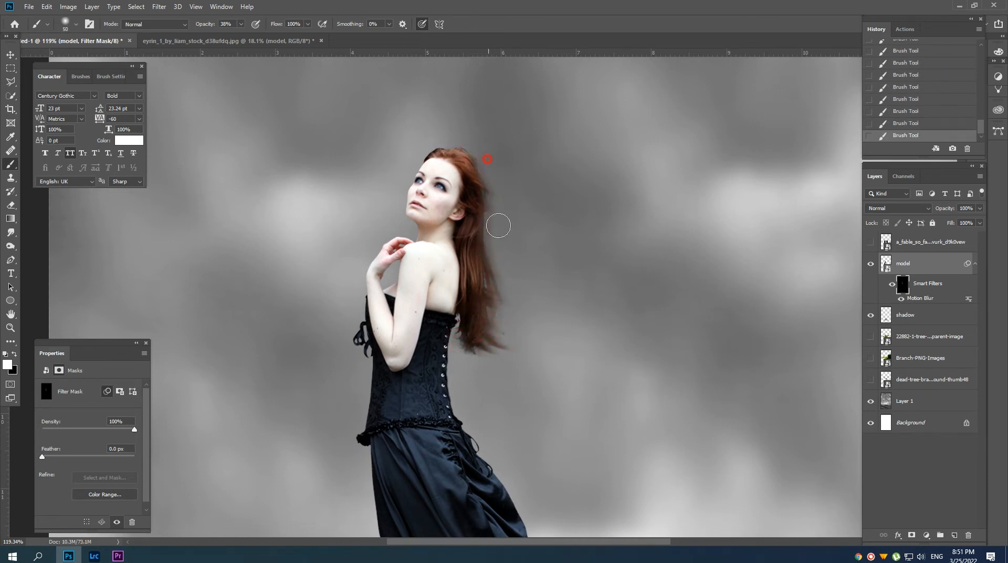
{"action": "left_click_drag", "start_coordinate": [499, 236], "coordinate": [480, 237]}
{"action": "left_click_drag", "start_coordinate": [382, 344], "coordinate": [399, 264]}
{"action": "key", "text": "ctrl+z"}
{"action": "left_click_drag", "start_coordinate": [414, 229], "coordinate": [415, 242]}
{"action": "left_click_drag", "start_coordinate": [482, 336], "coordinate": [466, 337], "text": "ctrl"}
{"action": "left_click_drag", "start_coordinate": [479, 345], "coordinate": [477, 322]}
{"action": "left_click_drag", "start_coordinate": [555, 335], "coordinate": [537, 335], "text": "ctrl"}
{"action": "key", "text": "v"}
{"action": "left_click_drag", "start_coordinate": [520, 261], "coordinate": [497, 262], "text": "ctrl"}
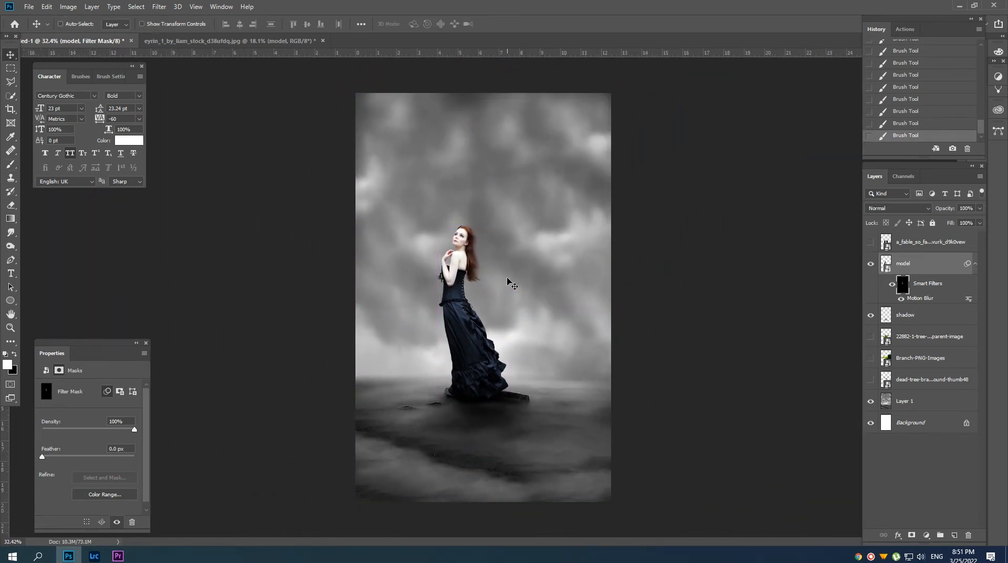
Add a Hue/Saturation adjustment clipped to Layer 1 and colorize the background steel blue with saturation 25.
{"action": "left_click", "coordinate": [905, 401]}
{"action": "left_click", "coordinate": [926, 535]}
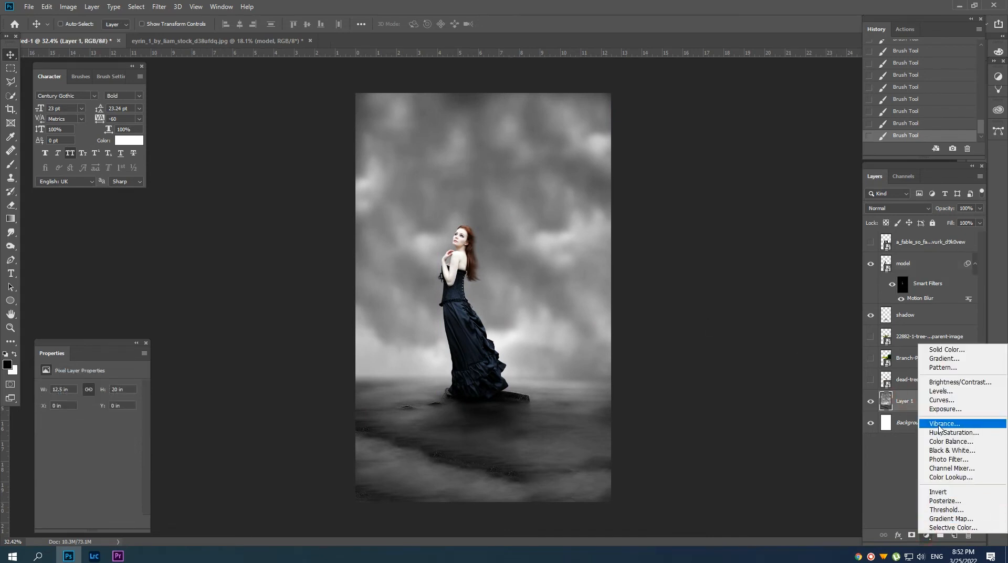
{"action": "left_click", "coordinate": [939, 428]}
{"action": "left_click", "coordinate": [75, 525]}
{"action": "left_click", "coordinate": [94, 482]}
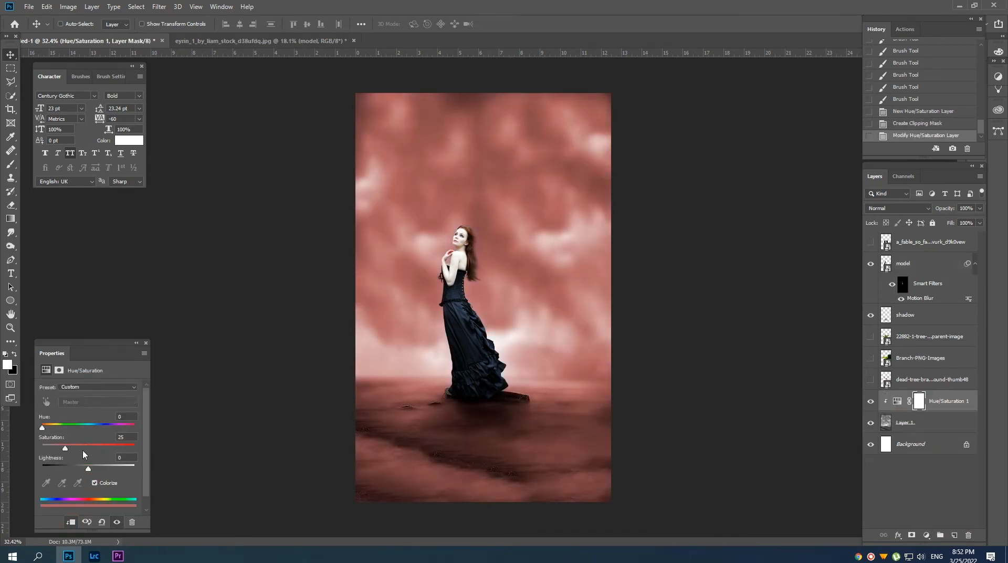
{"action": "left_click_drag", "start_coordinate": [45, 427], "coordinate": [99, 428]}
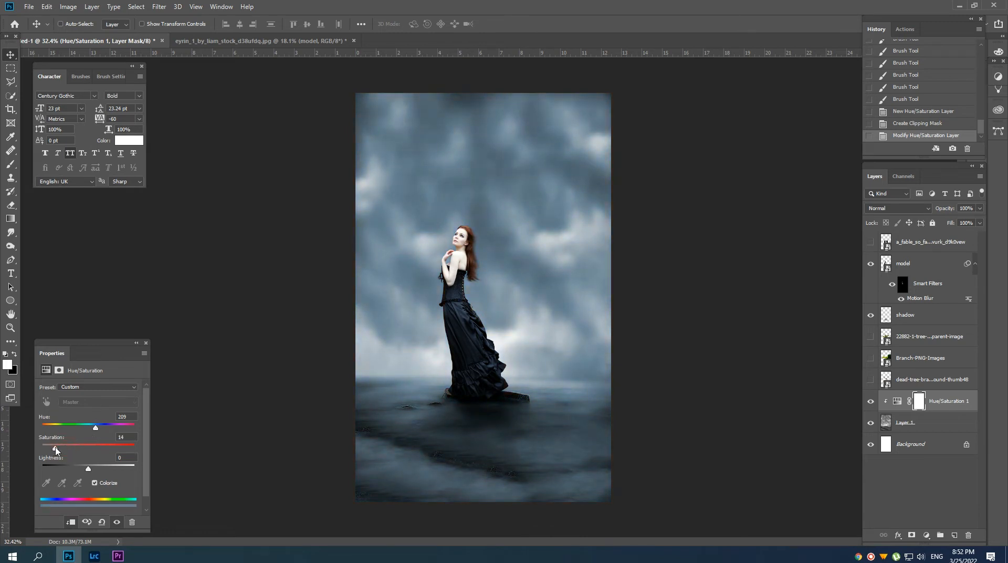
{"action": "left_click", "coordinate": [920, 357]}
{"action": "left_click", "coordinate": [870, 357]}
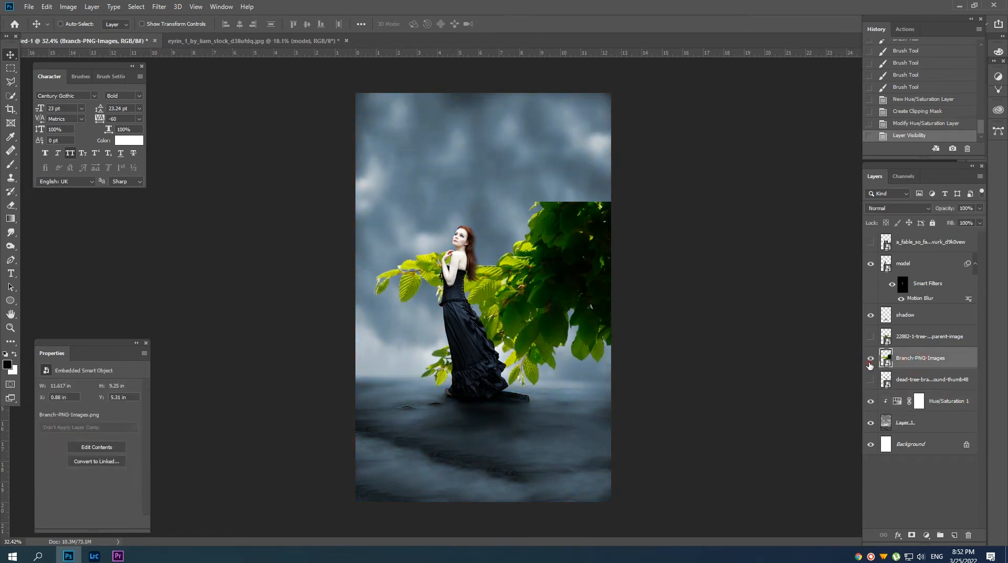
{"action": "left_click", "coordinate": [870, 357]}
Show the a_fable_so_fantastical forest layer and move it directly above Hue/Saturation 1 in the layer stack.
{"action": "left_click", "coordinate": [929, 241]}
{"action": "left_click", "coordinate": [871, 242]}
{"action": "left_click_drag", "start_coordinate": [871, 245], "coordinate": [898, 390]}
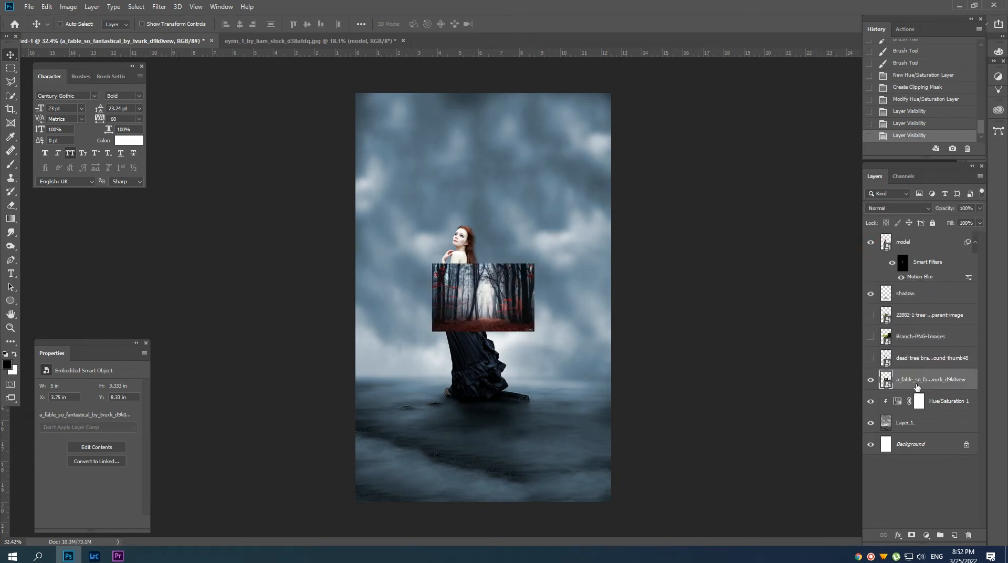
Scale the forest image up to 24.5 in wide and position it behind the model, filling the canvas above the ground.
{"action": "key", "text": "ctrl+t"}
{"action": "scroll", "coordinate": [491, 309], "scroll_direction": "down", "scroll_amount": 1}
{"action": "left_click_drag", "start_coordinate": [491, 309], "coordinate": [490, 309]}
{"action": "left_click_drag", "start_coordinate": [524, 269], "coordinate": [669, 147]}
{"action": "left_click_drag", "start_coordinate": [600, 317], "coordinate": [602, 287]}
{"action": "key", "text": "Return"}
Mask the forest layer with a gradient that fades its lower edge into the ground, and align its upper edge to the canvas top.
{"action": "left_click", "coordinate": [911, 535]}
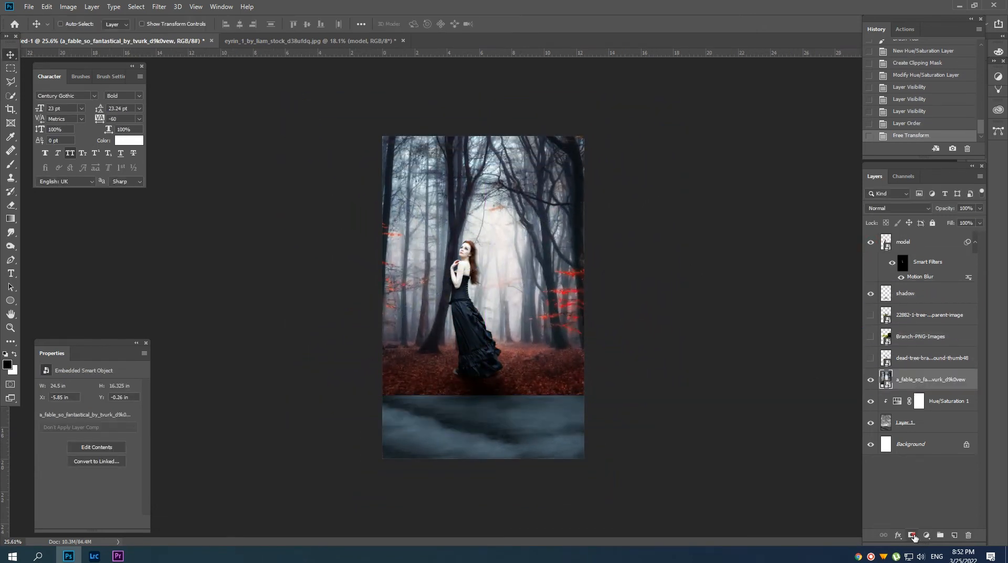
{"action": "key", "text": "g"}
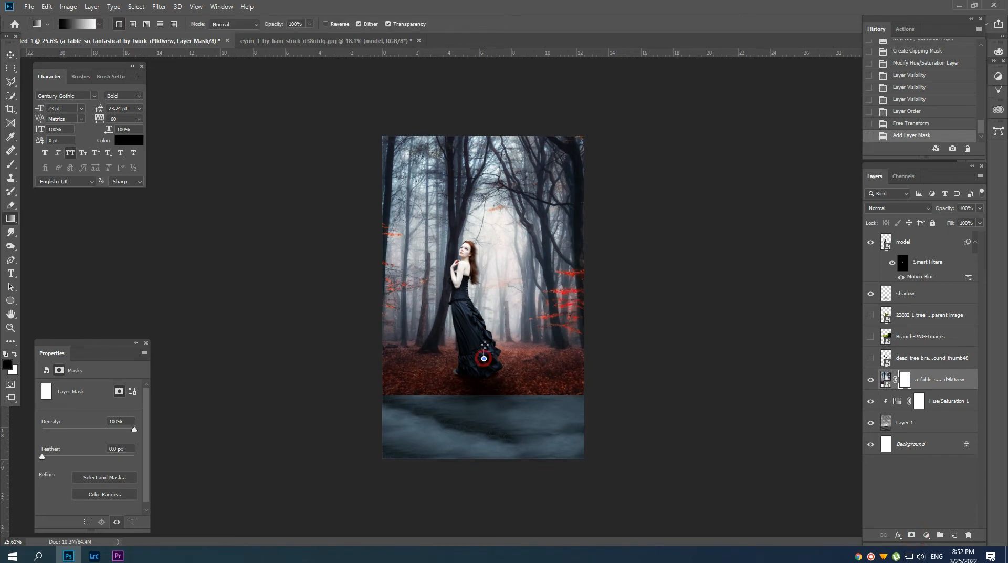
{"action": "key", "text": "v"}
{"action": "mouse_move", "coordinate": [483, 359]}
{"action": "left_mouse_down"}
{"action": "mouse_move", "coordinate": [484, 317]}
{"action": "mouse_move", "coordinate": [510, 306]}
{"action": "mouse_move", "coordinate": [507, 318]}
{"action": "left_mouse_up"}
{"action": "left_click", "coordinate": [936, 382]}
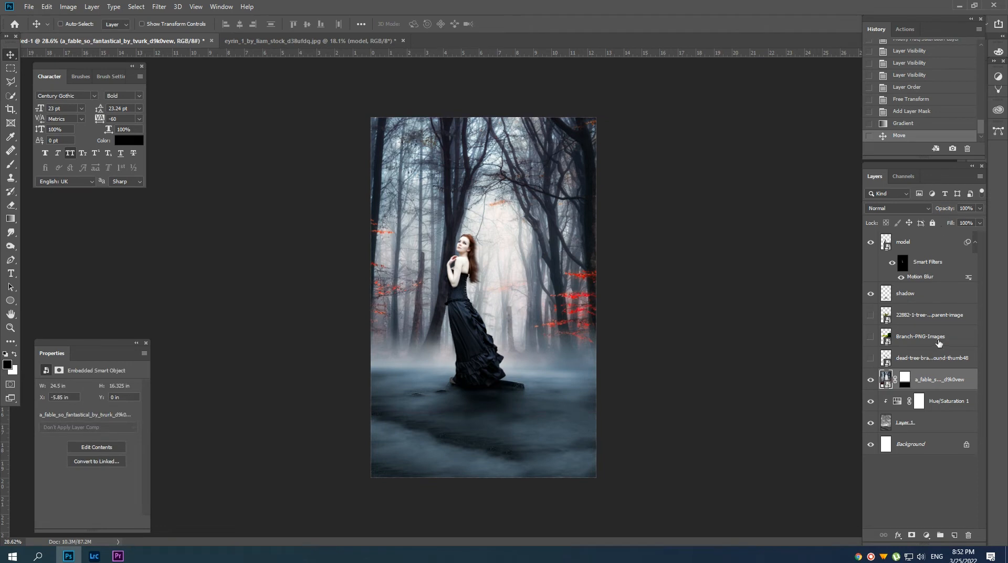
Duplicate Layer 1, place the copy above the forest layer and add a black layer mask to it.
{"action": "left_click", "coordinate": [919, 424]}
{"action": "key", "text": "ctrl+j"}
{"action": "left_click_drag", "start_coordinate": [921, 422], "coordinate": [912, 370]}
{"action": "left_click", "coordinate": [912, 534], "text": "alt"}
Paint white on the Layer 1 copy mask with a large soft brush at 28% opacity to veil the trees in fog.
{"action": "key", "text": "b"}
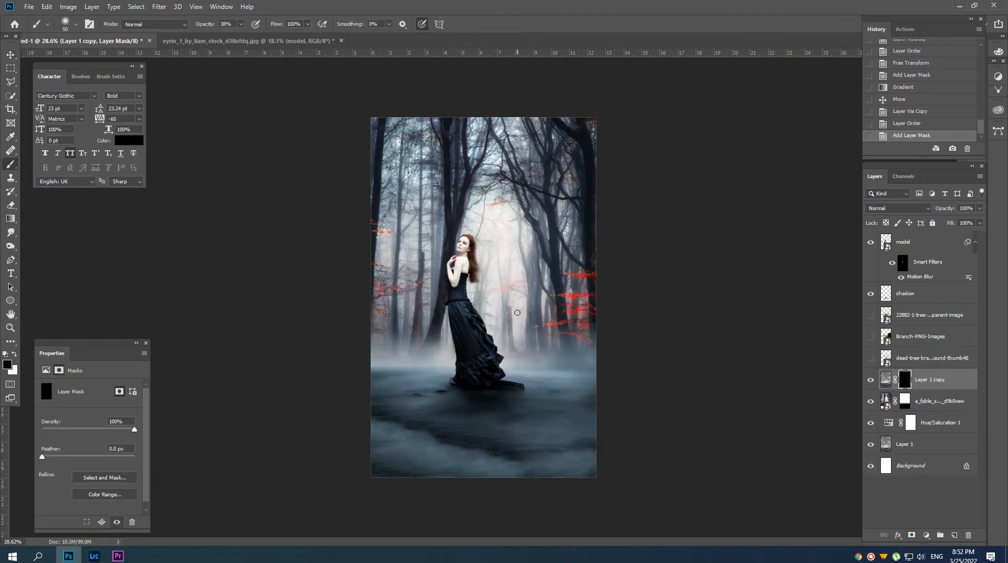
{"action": "key", "text": "x"}
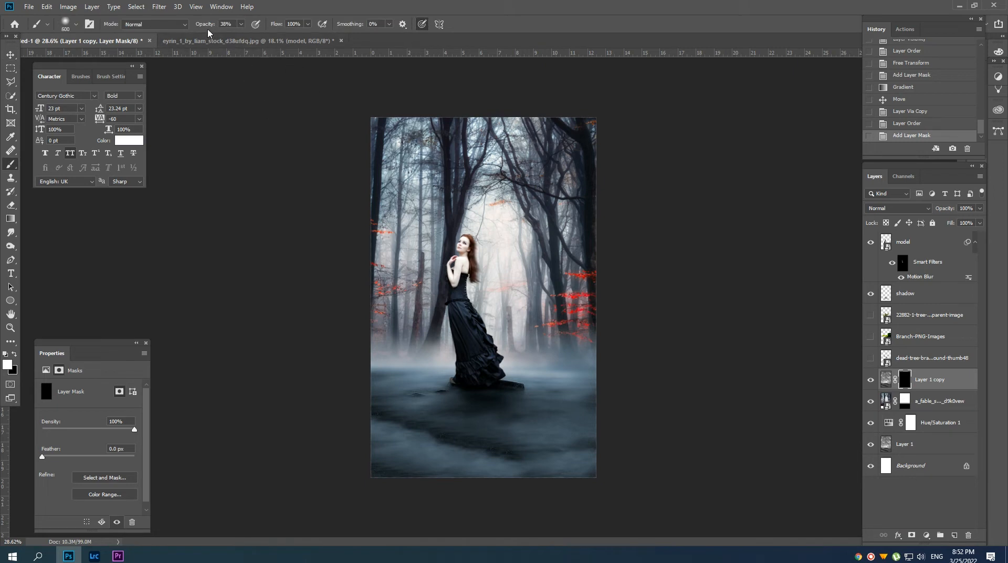
{"action": "left_click_drag", "start_coordinate": [195, 26], "coordinate": [197, 26]}
{"action": "key", "text": "bracketright"}
{"action": "key", "text": "bracketright"}
{"action": "left_click_drag", "start_coordinate": [420, 164], "coordinate": [413, 181]}
{"action": "left_click_drag", "start_coordinate": [403, 197], "coordinate": [396, 236]}
{"action": "mouse_move", "coordinate": [401, 280]}
{"action": "left_mouse_down"}
{"action": "mouse_move", "coordinate": [392, 267]}
{"action": "mouse_move", "coordinate": [415, 312]}
{"action": "left_mouse_up"}
{"action": "mouse_move", "coordinate": [473, 154]}
{"action": "left_mouse_down"}
{"action": "mouse_move", "coordinate": [535, 310]}
{"action": "mouse_move", "coordinate": [577, 204]}
{"action": "mouse_move", "coordinate": [575, 129]}
{"action": "mouse_move", "coordinate": [576, 308]}
{"action": "left_mouse_up"}
{"action": "key", "text": "bracketleft"}
{"action": "mouse_move", "coordinate": [581, 134]}
{"action": "left_mouse_down"}
{"action": "mouse_move", "coordinate": [576, 301]}
{"action": "mouse_move", "coordinate": [505, 329]}
{"action": "mouse_move", "coordinate": [482, 223]}
{"action": "mouse_move", "coordinate": [480, 150]}
{"action": "left_mouse_up"}
{"action": "key", "text": "bracketleft"}
{"action": "key", "text": "bracketright"}
{"action": "key", "text": "bracketright"}
{"action": "mouse_move", "coordinate": [370, 152]}
{"action": "left_mouse_down"}
{"action": "mouse_move", "coordinate": [400, 215]}
{"action": "mouse_move", "coordinate": [426, 330]}
{"action": "left_mouse_up"}
{"action": "left_click_drag", "start_coordinate": [492, 328], "coordinate": [477, 296]}
Lower the opacity of Layer 1 copy to about 79% and the forest layer to 59%.
{"action": "left_click", "coordinate": [939, 400]}
{"action": "mouse_move", "coordinate": [945, 209]}
{"action": "left_mouse_down"}
{"action": "mouse_move", "coordinate": [916, 214]}
{"action": "mouse_move", "coordinate": [932, 212]}
{"action": "left_mouse_up"}
{"action": "left_click", "coordinate": [928, 380]}
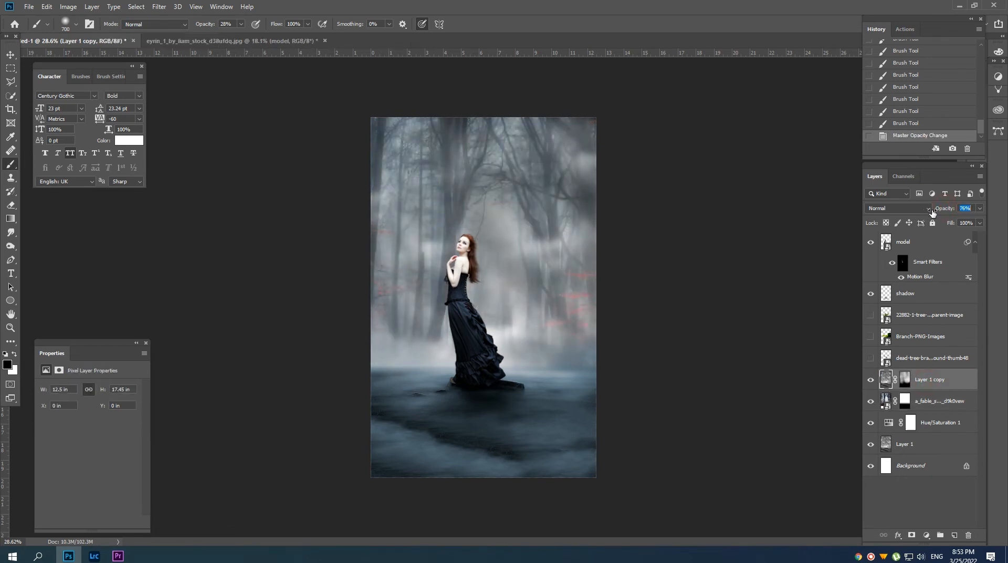
{"action": "left_click", "coordinate": [952, 412]}
Add a Black & White adjustment clipped to the forest layer and set its opacity to 81%.
{"action": "left_click", "coordinate": [926, 534]}
{"action": "left_click", "coordinate": [947, 449]}
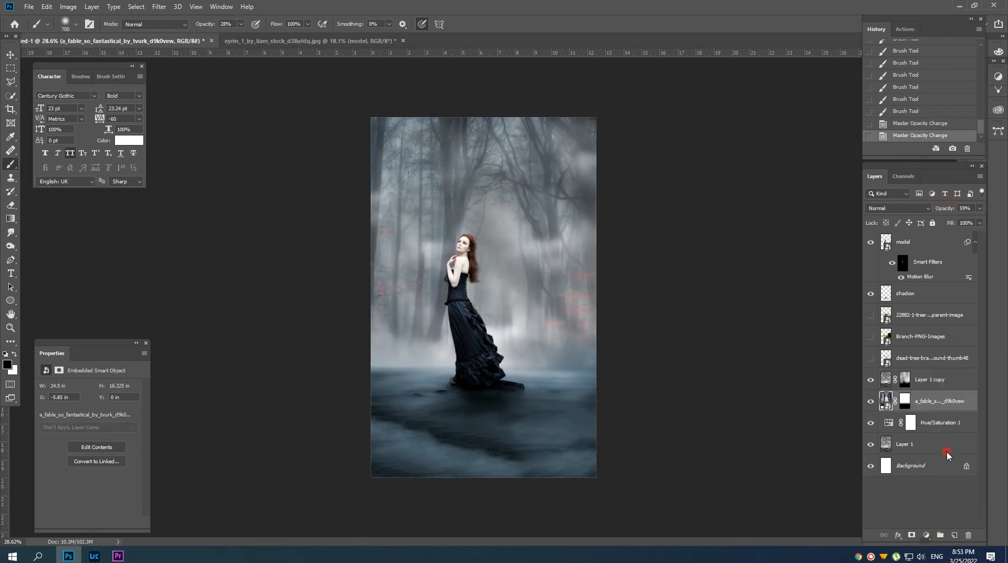
{"action": "left_click", "coordinate": [72, 522]}
{"action": "left_click", "coordinate": [926, 422]}
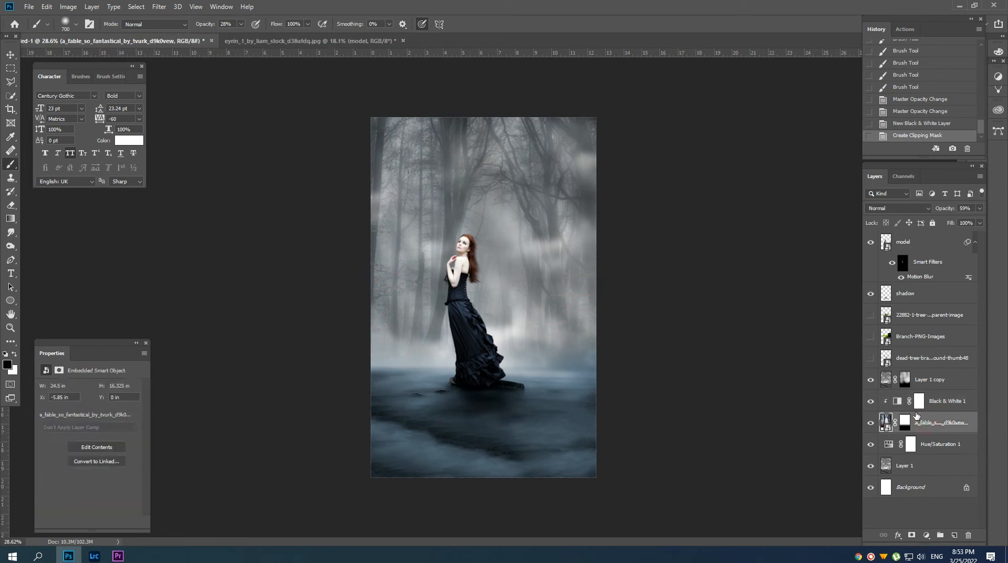
{"action": "left_click", "coordinate": [942, 399]}
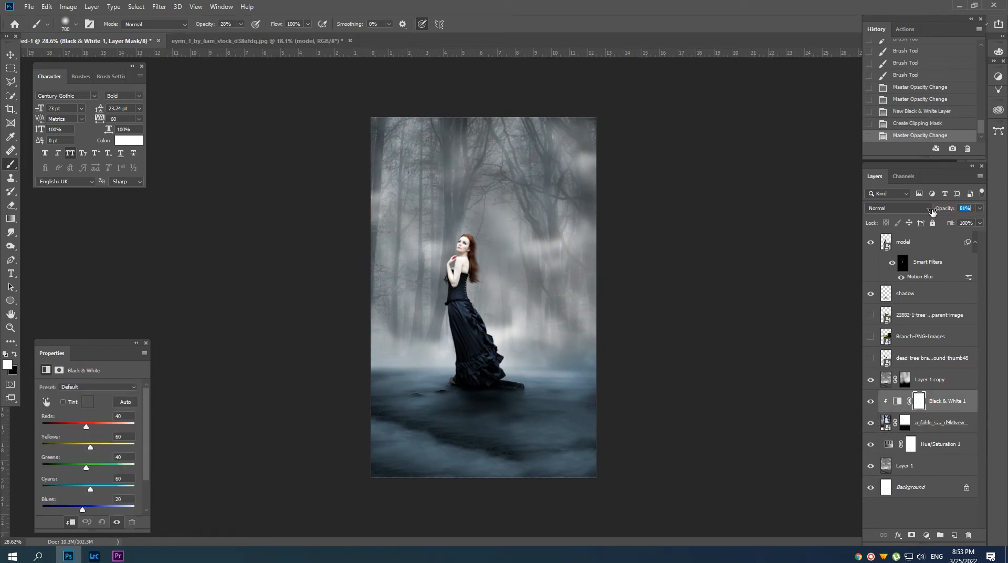
{"action": "left_click_drag", "start_coordinate": [932, 212], "coordinate": [932, 212]}
Move the forest layer and its Black & White adjustment beneath Hue/Saturation 1 in the layer stack.
{"action": "left_click", "coordinate": [944, 427], "text": "ctrl"}
{"action": "left_click_drag", "start_coordinate": [938, 399], "coordinate": [934, 450]}
{"action": "left_click_drag", "start_coordinate": [445, 245], "coordinate": [464, 255]}
{"action": "key", "text": "v"}
{"action": "scroll", "coordinate": [465, 255], "scroll_direction": "down", "scroll_amount": 1}
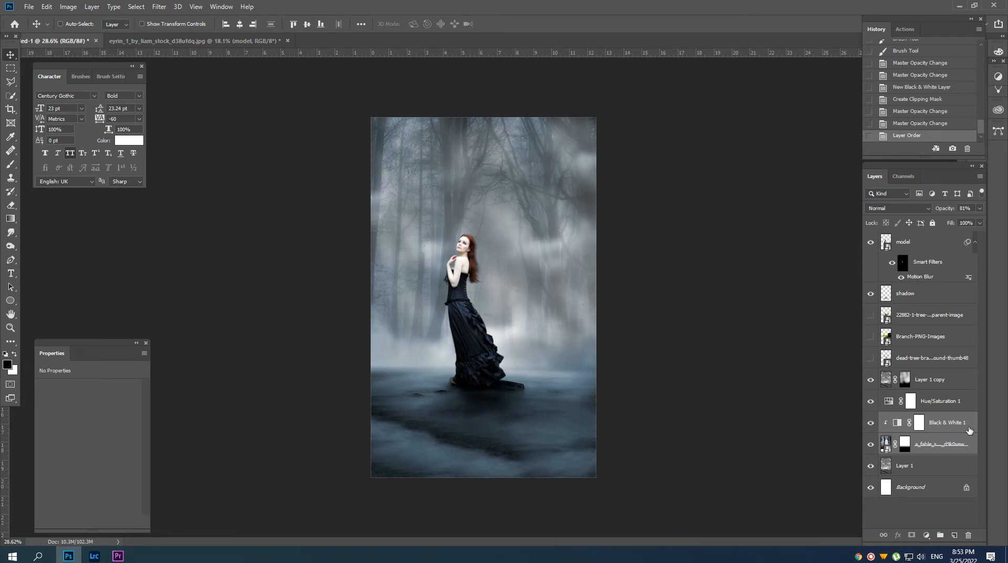
Convert all background layers from Layer 1 copy down to Layer 1 into a single Smart Object.
{"action": "left_click", "coordinate": [943, 422]}
{"action": "left_click", "coordinate": [934, 383]}
{"action": "right_click", "coordinate": [934, 386]}
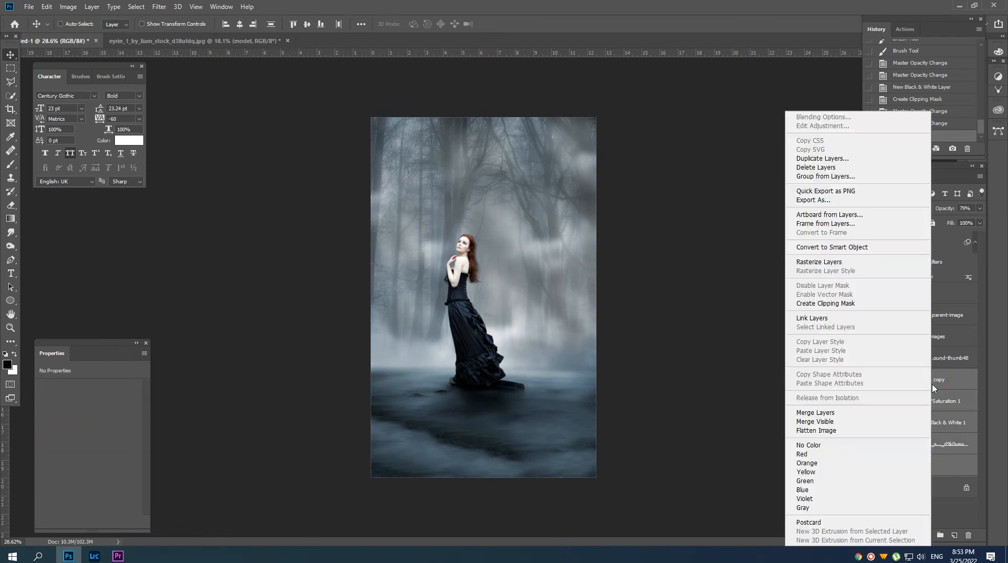
{"action": "left_click", "coordinate": [818, 248]}
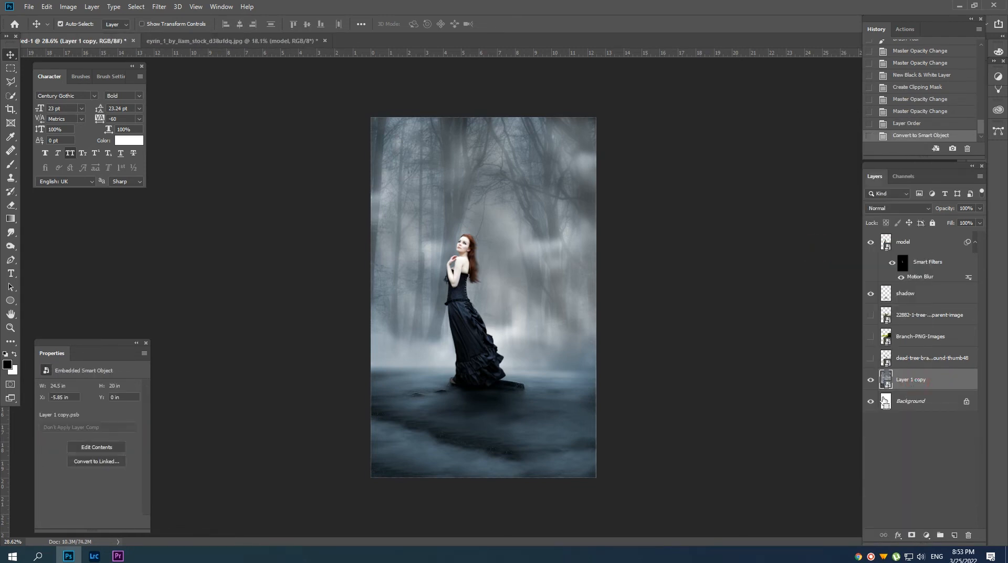
Duplicate the background Smart Object and rasterize the duplicate layer.
{"action": "key", "text": "ctrl+j"}
{"action": "right_click", "coordinate": [911, 381]}
{"action": "left_click", "coordinate": [159, 7]}
{"action": "left_click", "coordinate": [187, 127]}
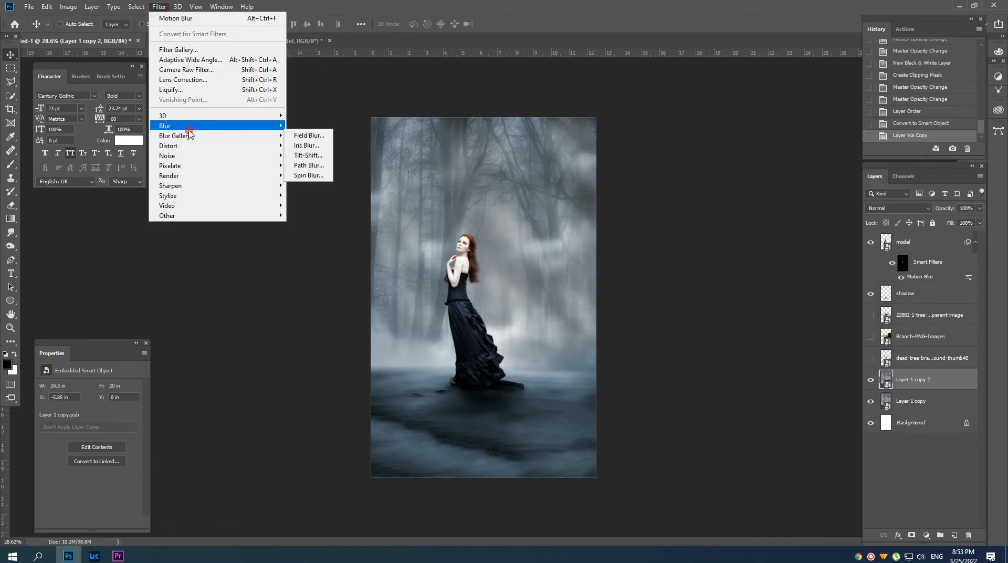
{"action": "mouse_move", "coordinate": [188, 130]}
{"action": "right_click", "coordinate": [922, 386]}
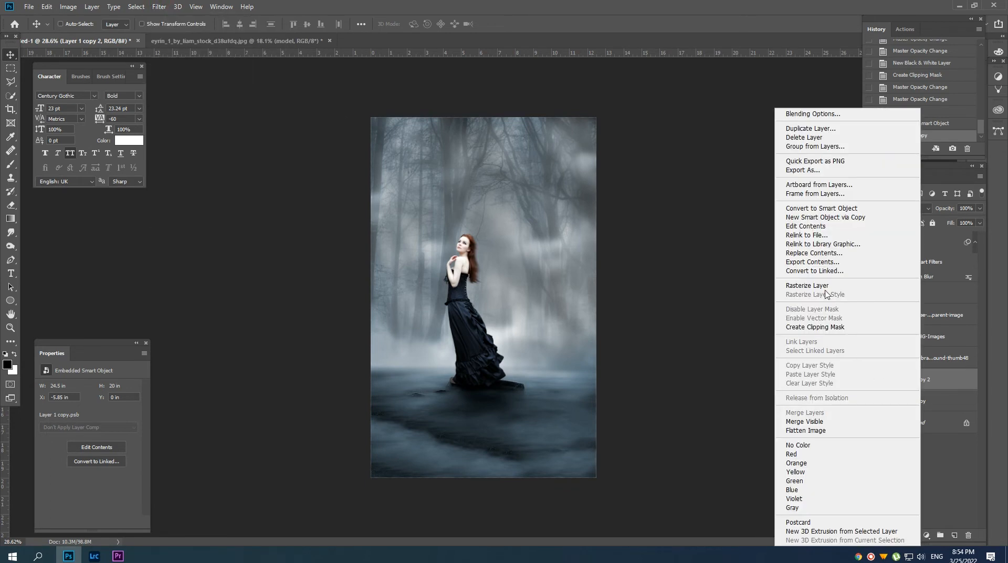
{"action": "left_click", "coordinate": [808, 286]}
Apply a 15 px Tilt-Shift blur to Layer 1 copy 2, keeping the ground at the model's feet in focus.
{"action": "left_click", "coordinate": [159, 6]}
{"action": "mouse_move", "coordinate": [210, 137]}
{"action": "left_click", "coordinate": [307, 153]}
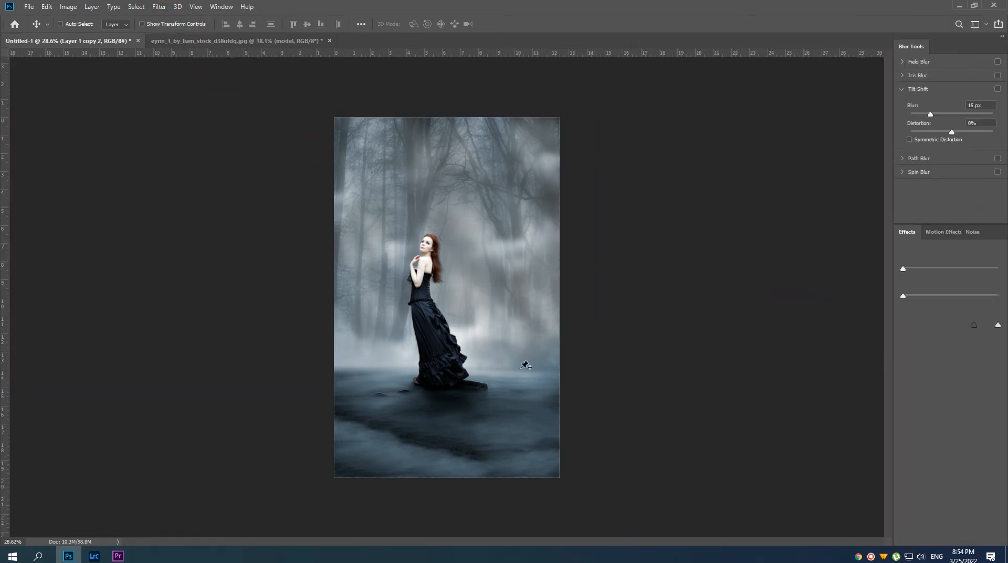
{"action": "left_click_drag", "start_coordinate": [448, 298], "coordinate": [436, 398]}
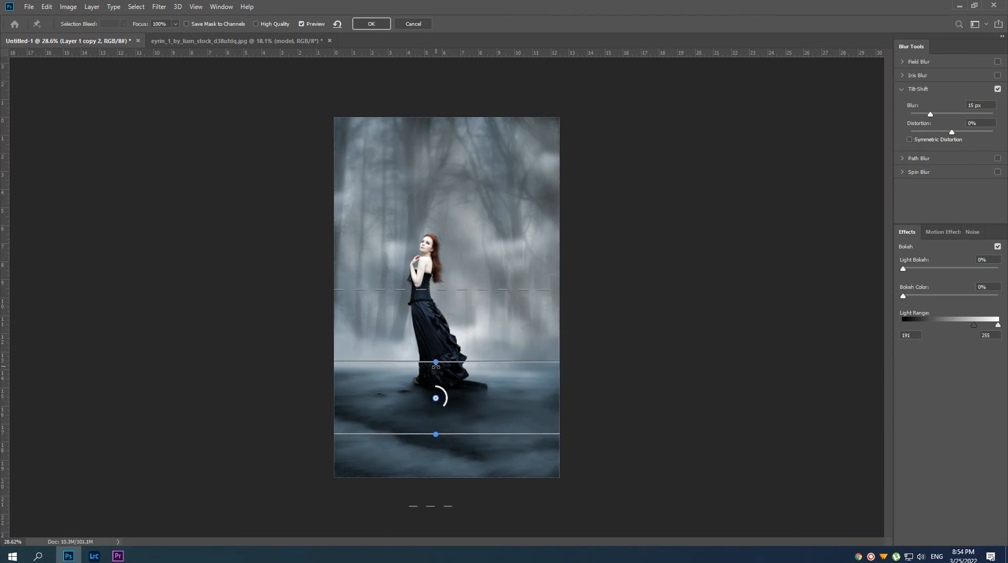
{"action": "left_click_drag", "start_coordinate": [435, 362], "coordinate": [434, 375]}
{"action": "left_click_drag", "start_coordinate": [442, 303], "coordinate": [442, 342]}
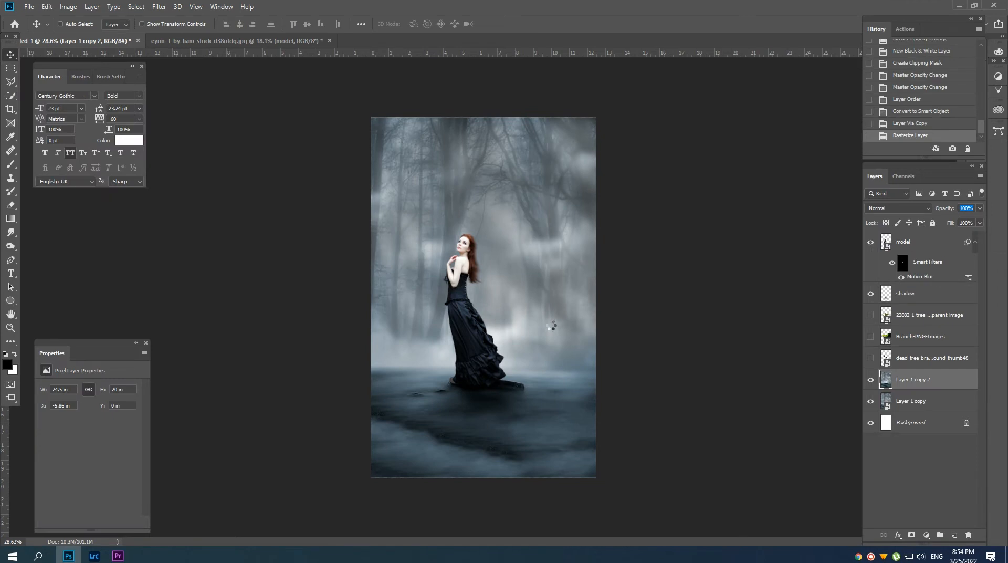
{"action": "scroll", "coordinate": [521, 333], "scroll_direction": "up", "scroll_amount": 4}
{"action": "scroll", "coordinate": [514, 337], "scroll_direction": "down", "scroll_amount": 3}
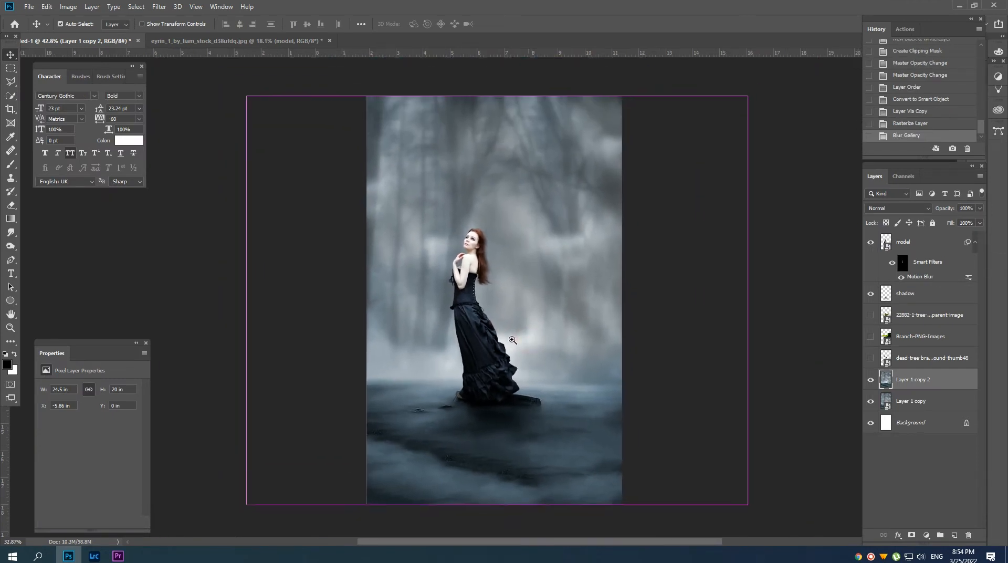
Add a black-to-transparent Gradient Fill above Layer 1 copy 2 with Radial style, Reverse enabled and 166% scale.
{"action": "left_click", "coordinate": [925, 535]}
{"action": "left_click", "coordinate": [929, 359]}
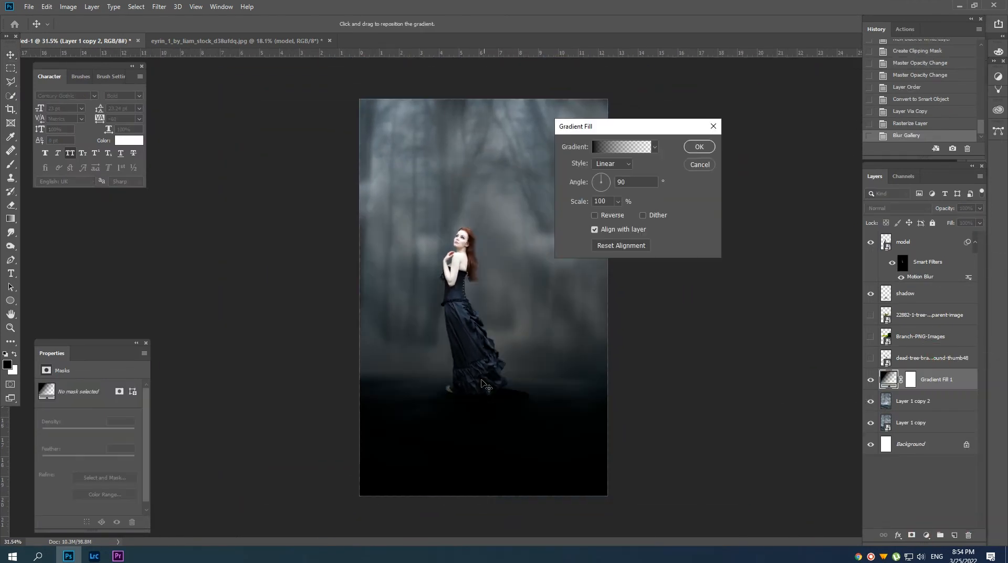
{"action": "left_click", "coordinate": [612, 163]}
{"action": "left_click", "coordinate": [609, 175]}
{"action": "left_click", "coordinate": [595, 216]}
{"action": "left_click_drag", "start_coordinate": [576, 203], "coordinate": [591, 204]}
Shift the gradient's stop so the vignette darkens only the canvas edges, apply the fill and compare it on and off.
{"action": "left_click", "coordinate": [615, 149]}
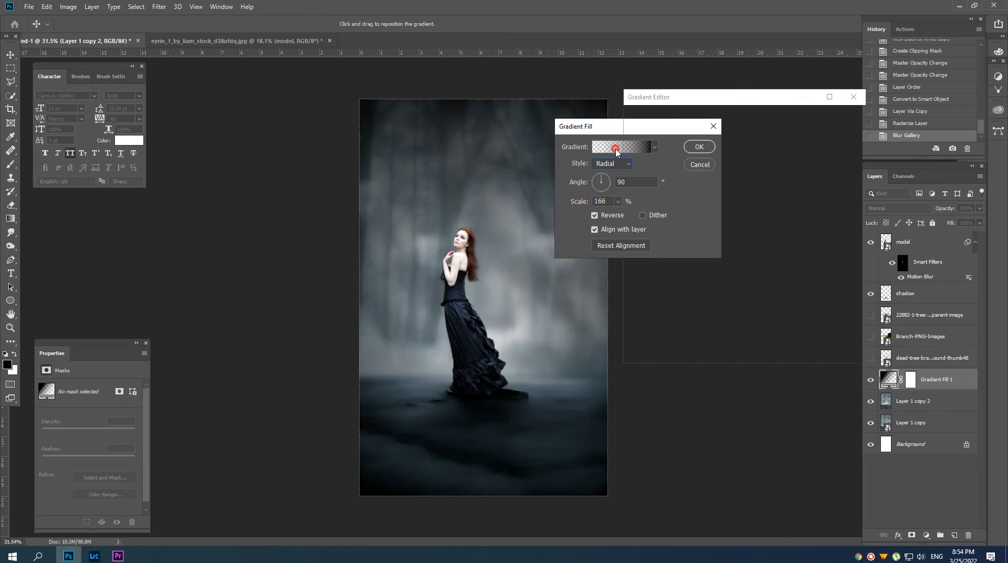
{"action": "left_click_drag", "start_coordinate": [850, 266], "coordinate": [779, 268]}
{"action": "left_click", "coordinate": [839, 120]}
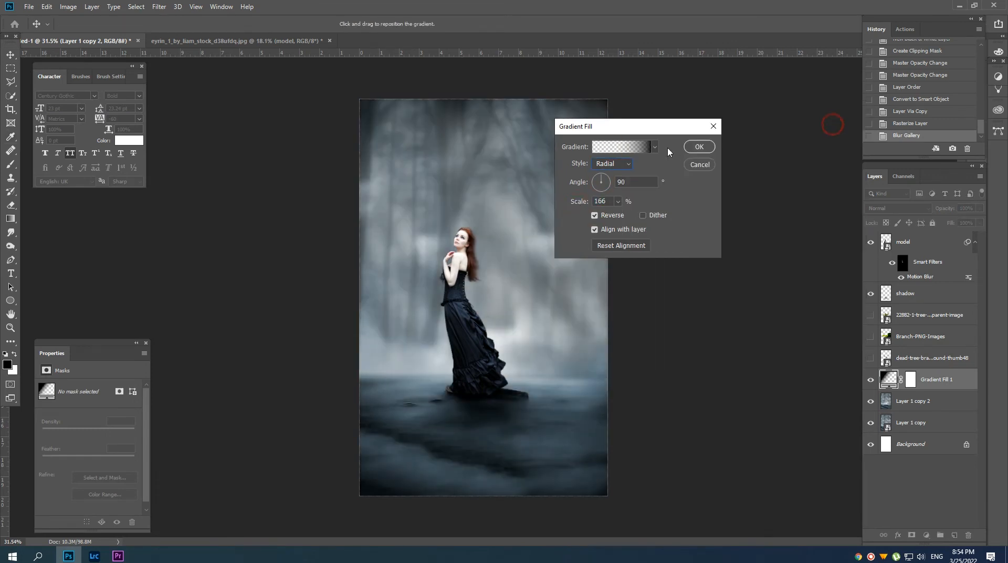
{"action": "left_click", "coordinate": [699, 144]}
{"action": "left_click", "coordinate": [870, 380]}
{"action": "left_click", "coordinate": [870, 379]}
{"action": "scroll", "coordinate": [442, 325], "scroll_direction": "up", "scroll_amount": 3}
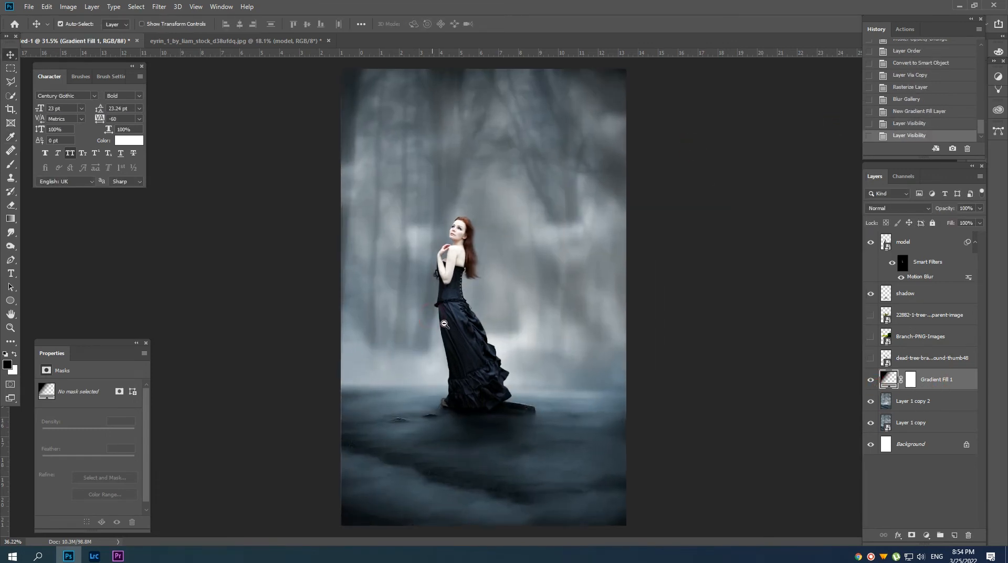
{"action": "scroll", "coordinate": [442, 325], "scroll_direction": "down", "scroll_amount": 1}
Create a new layer beneath the Gradient Fill and set its blend mode to Soft Light.
{"action": "left_click", "coordinate": [954, 534], "text": "ctrl"}
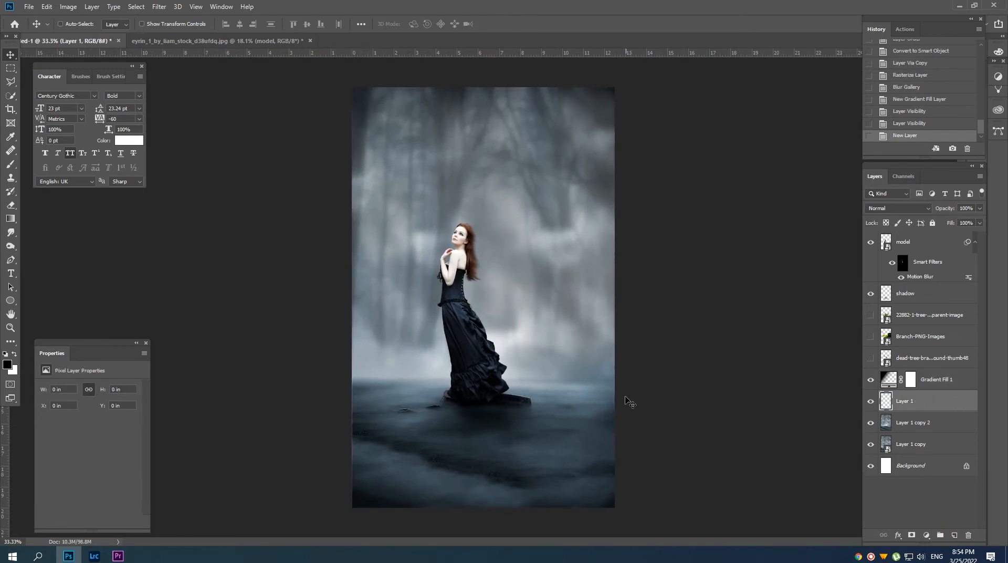
{"action": "left_click", "coordinate": [913, 208]}
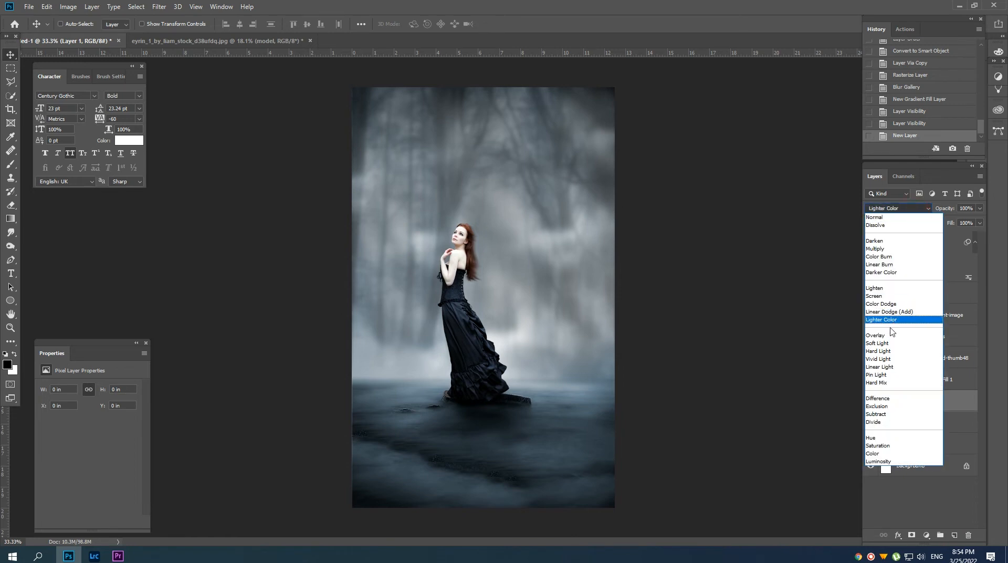
{"action": "left_click", "coordinate": [903, 344]}
Darken the forest and fog on the Soft Light layer with a sampled dark blue, using a size 1000 brush at 17% opacity.
{"action": "key", "text": "b"}
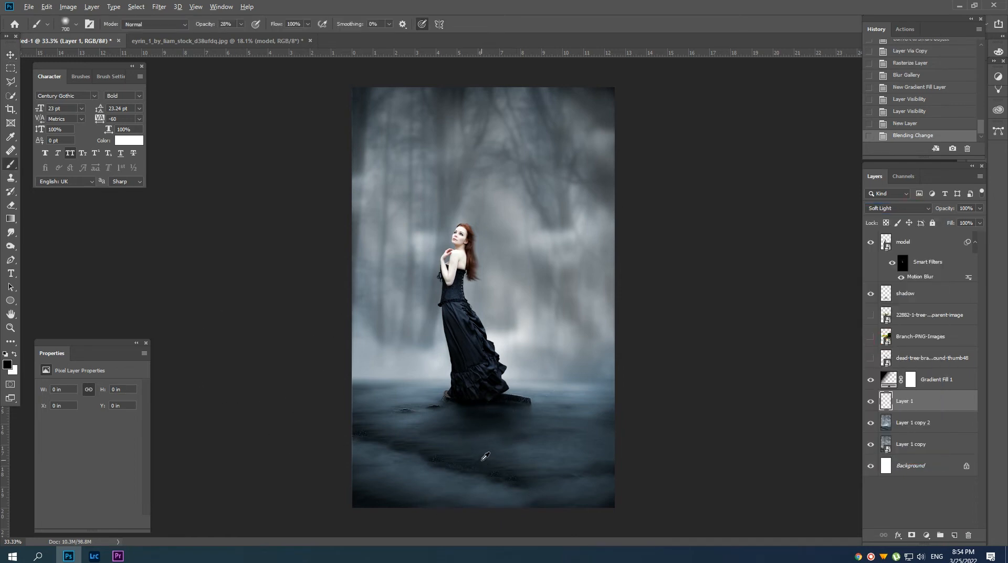
{"action": "scroll", "coordinate": [488, 459], "scroll_direction": "down", "scroll_amount": 3}
{"action": "key", "text": "1"}
{"action": "key", "text": "7"}
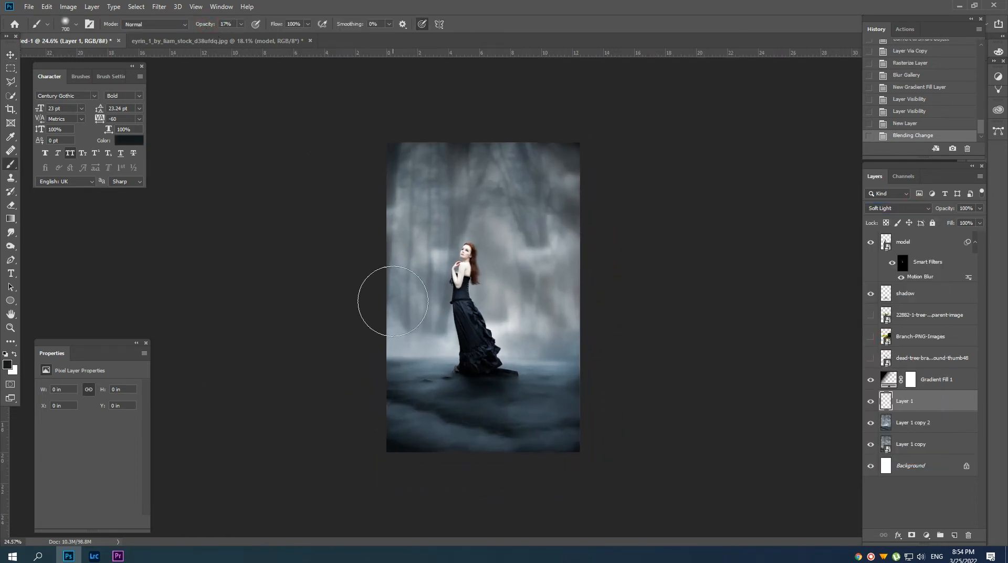
{"action": "key", "text": "bracketright"}
{"action": "key", "text": "bracketright"}
{"action": "key", "text": "bracketright"}
{"action": "left_click_drag", "start_coordinate": [563, 182], "coordinate": [358, 181]}
{"action": "left_click_drag", "start_coordinate": [563, 226], "coordinate": [432, 263]}
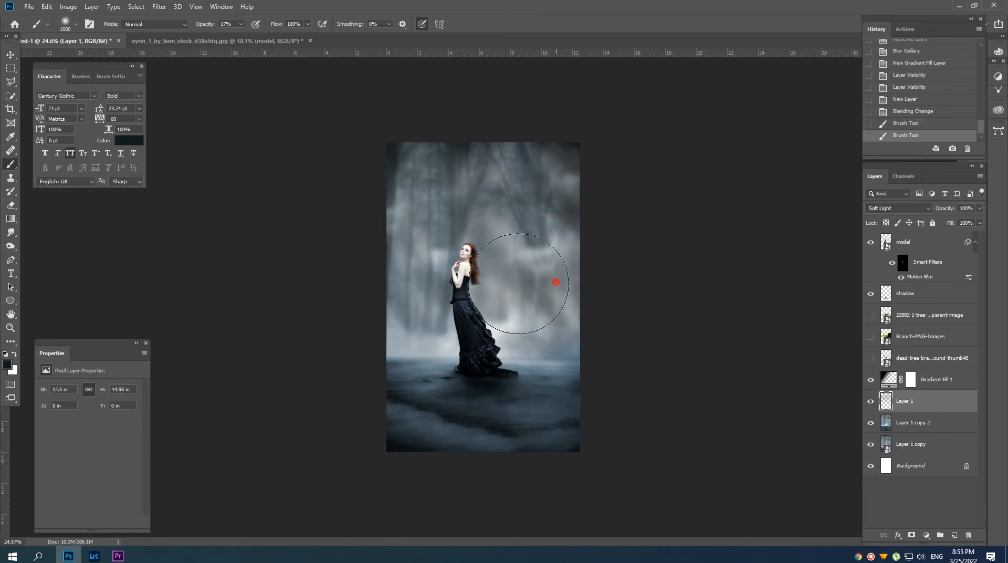
{"action": "left_click_drag", "start_coordinate": [518, 284], "coordinate": [451, 310]}
{"action": "left_click_drag", "start_coordinate": [562, 225], "coordinate": [454, 192]}
Darken the ground's right side and lower edge on the Soft Light layer, reducing the brush size to 900.
{"action": "left_click_drag", "start_coordinate": [590, 383], "coordinate": [599, 346]}
{"action": "left_click_drag", "start_coordinate": [594, 355], "coordinate": [584, 441]}
{"action": "key", "text": "bracketleft"}
{"action": "left_click_drag", "start_coordinate": [518, 460], "coordinate": [422, 449]}
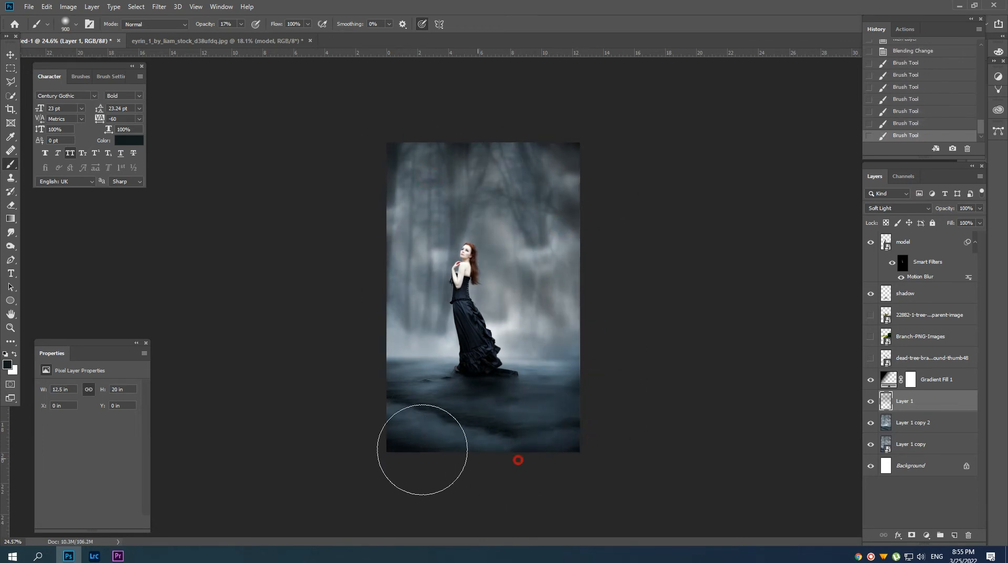
Move the three branch layers above the model layer and show only the dead-tree-branch layer.
{"action": "scroll", "coordinate": [505, 302], "scroll_direction": "up", "scroll_amount": 3}
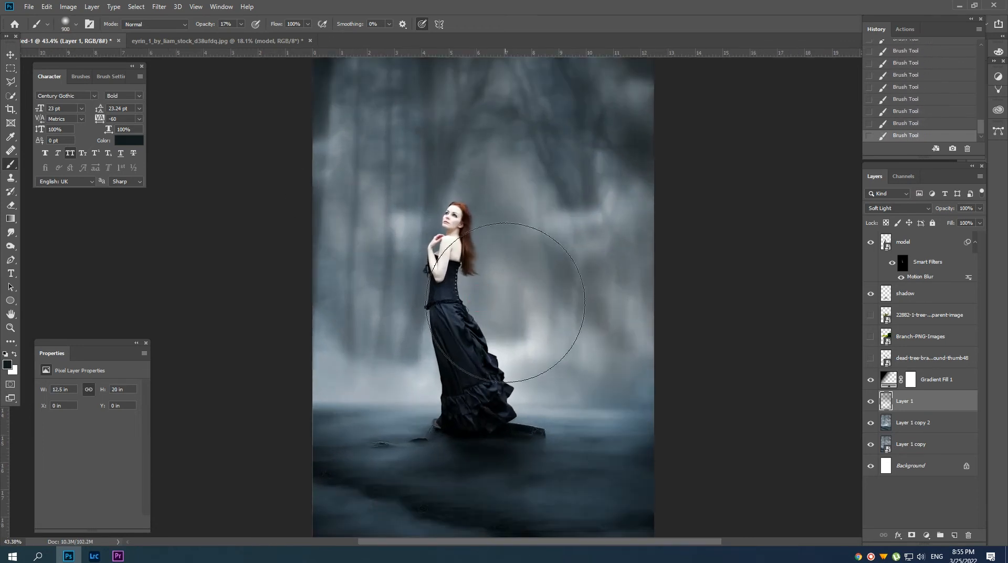
{"action": "key", "text": "v"}
{"action": "scroll", "coordinate": [493, 294], "scroll_direction": "down", "scroll_amount": 2}
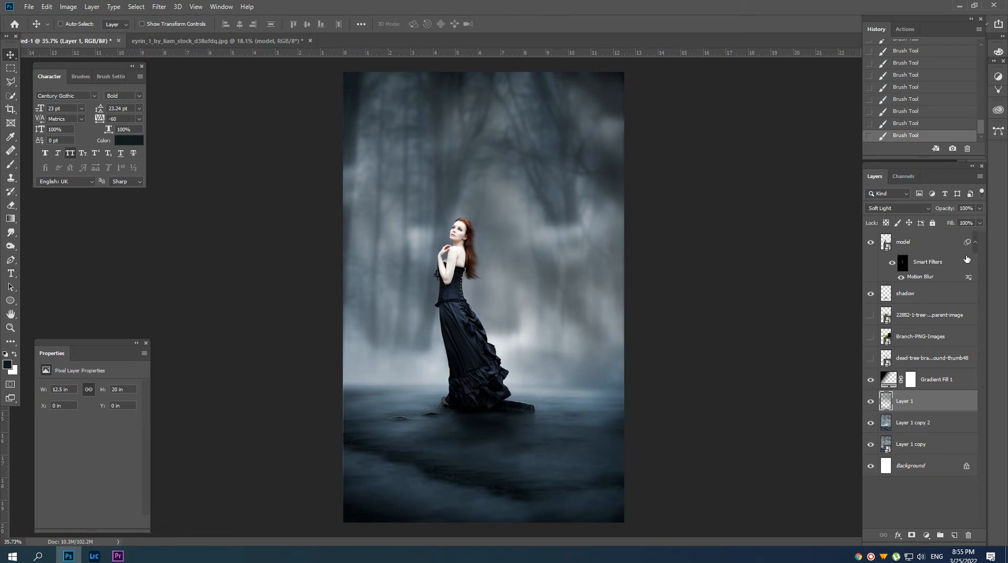
{"action": "left_click", "coordinate": [975, 242]}
{"action": "left_click", "coordinate": [869, 284]}
{"action": "left_click", "coordinate": [903, 285]}
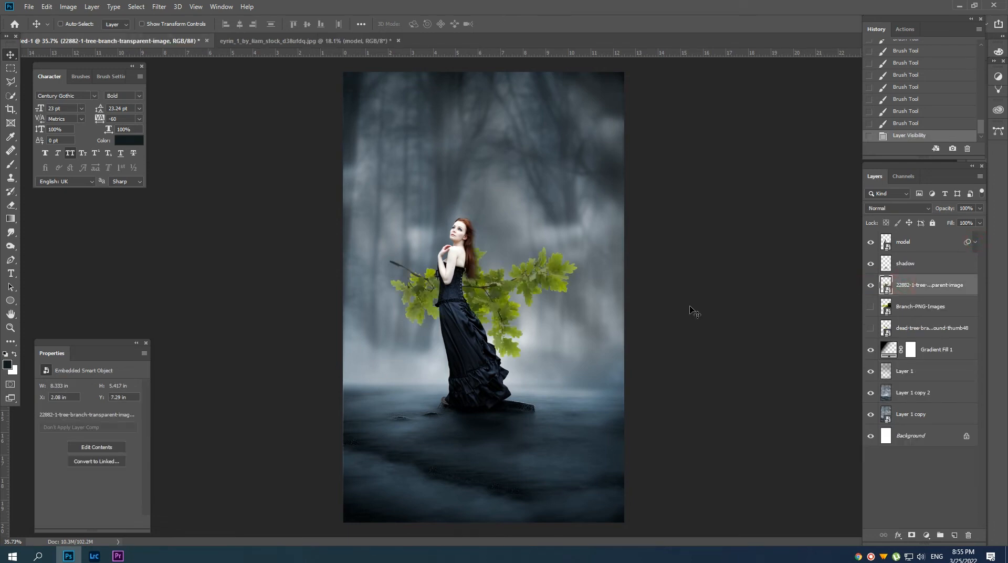
{"action": "left_click", "coordinate": [905, 330], "text": "shift"}
{"action": "left_click_drag", "start_coordinate": [905, 329], "coordinate": [906, 236]}
{"action": "left_click", "coordinate": [869, 241]}
{"action": "left_click", "coordinate": [869, 285]}
{"action": "left_click", "coordinate": [903, 284]}
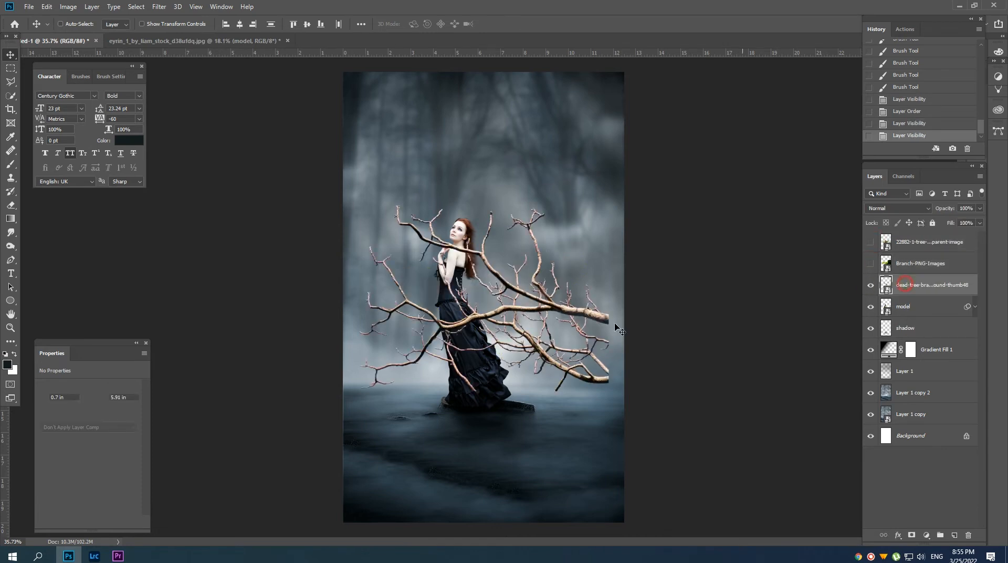
Scale the dead branch down and place it over the canvas's lower right edge, reaching toward the dress.
{"action": "left_click_drag", "start_coordinate": [556, 317], "coordinate": [584, 302]}
{"action": "scroll", "coordinate": [584, 302], "scroll_direction": "down", "scroll_amount": 3}
{"action": "key", "text": "ctrl+t"}
{"action": "left_click_drag", "start_coordinate": [597, 219], "coordinate": [569, 238]}
{"action": "left_click_drag", "start_coordinate": [529, 268], "coordinate": [594, 339]}
{"action": "key", "text": "Return"}
Rasterize the dead branch layer and soften it with a Lens Blur.
{"action": "right_click", "coordinate": [916, 285]}
{"action": "left_click", "coordinate": [846, 285]}
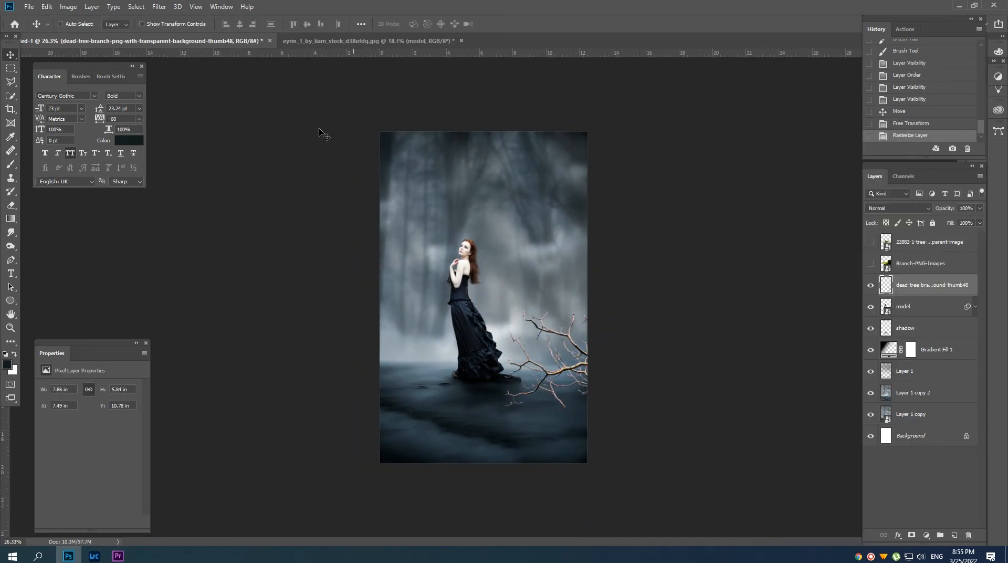
{"action": "left_click", "coordinate": [159, 7]}
{"action": "mouse_move", "coordinate": [221, 124]}
{"action": "left_click", "coordinate": [309, 182]}
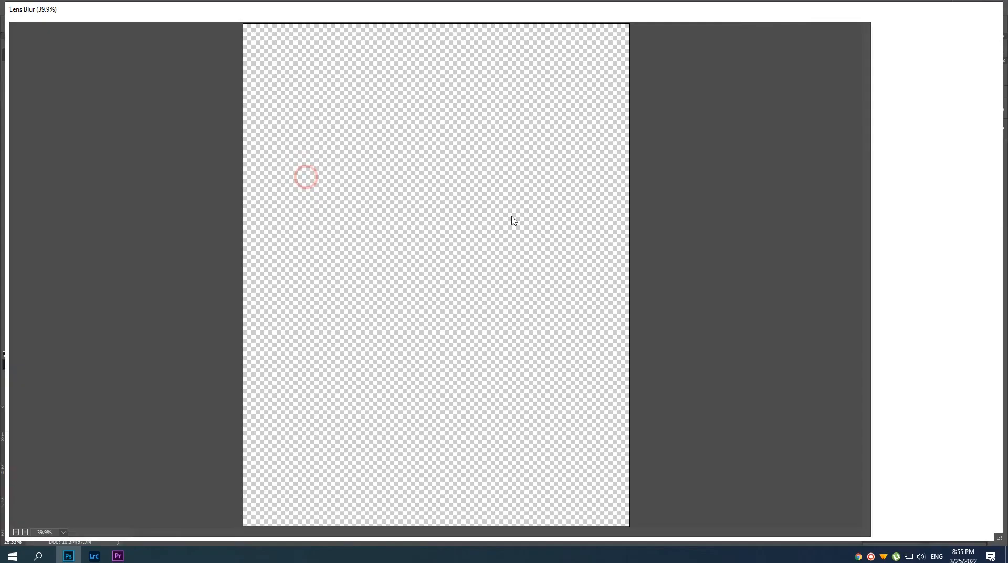
{"action": "left_click", "coordinate": [922, 189]}
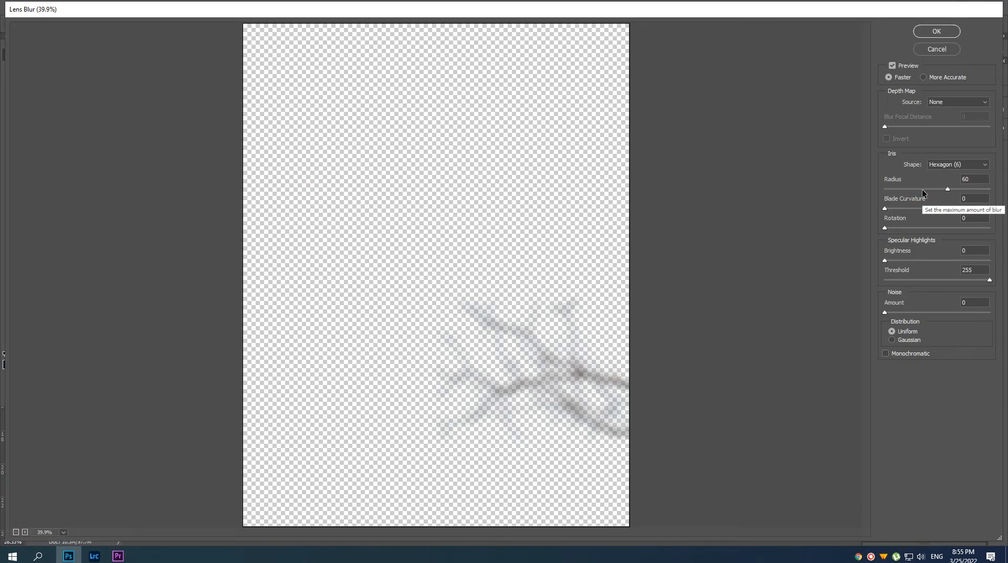
{"action": "left_click", "coordinate": [937, 32]}
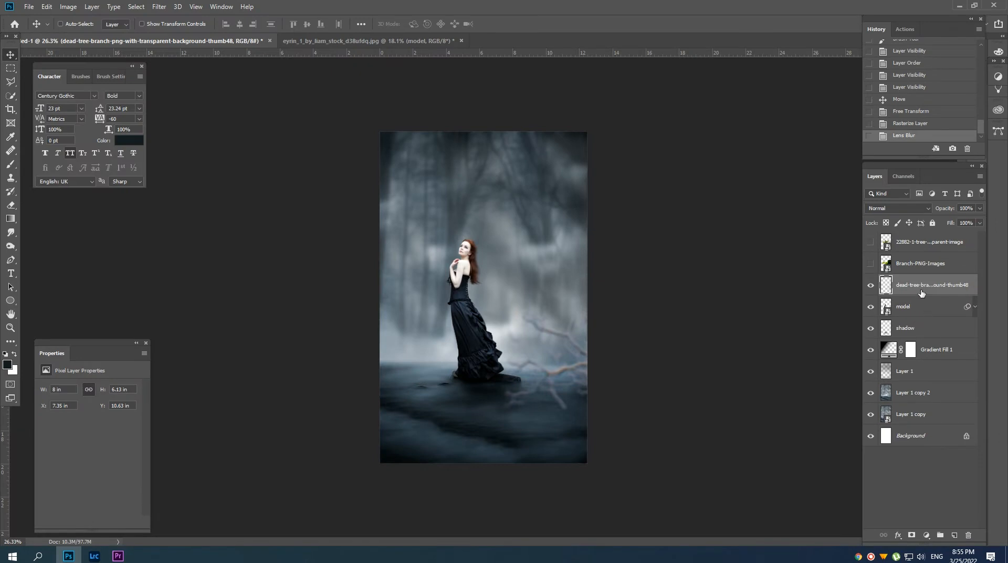
Desaturate the dead branch and darken it with Levels, lowering the layer's opacity slightly.
{"action": "key", "text": "ctrl+shift+u"}
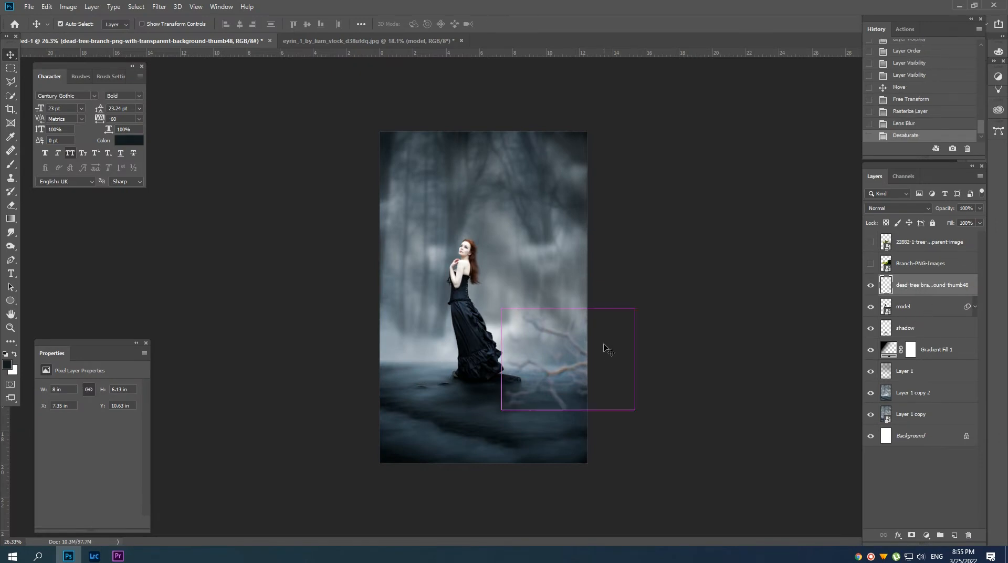
{"action": "key", "text": "ctrl+l"}
{"action": "left_click_drag", "start_coordinate": [723, 241], "coordinate": [836, 241]}
{"action": "left_click", "coordinate": [901, 146]}
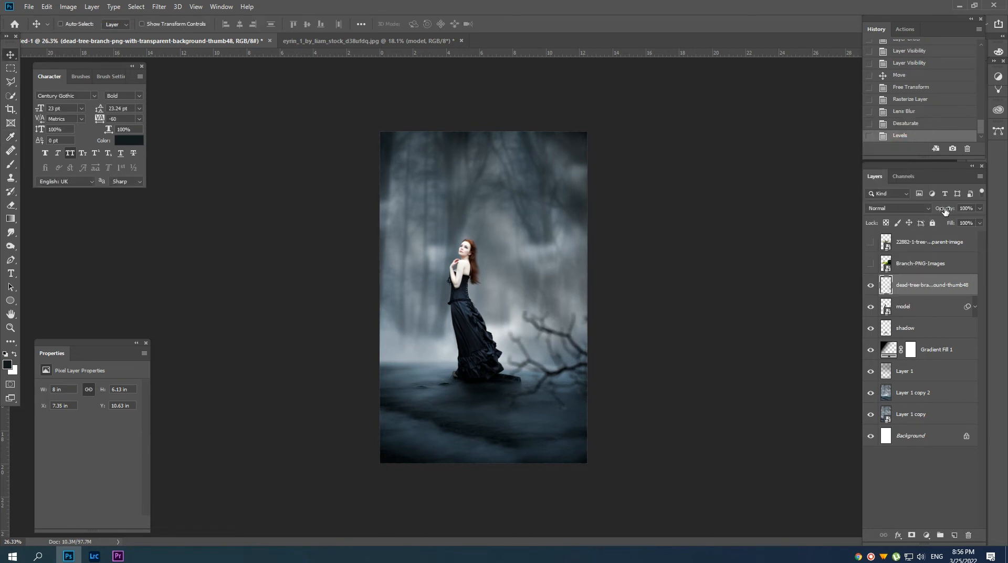
{"action": "left_click_drag", "start_coordinate": [944, 210], "coordinate": [941, 213]}
Show the Branch-PNG-Images layer and fit it into the canvas's upper right corner, scaled to 103.07% and rotated -4.08°.
{"action": "left_click", "coordinate": [924, 263]}
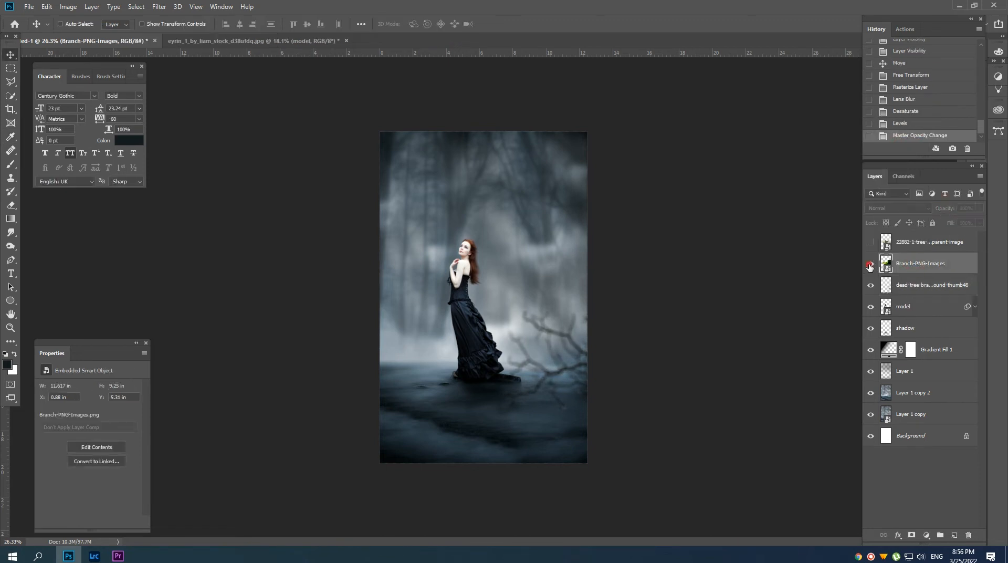
{"action": "left_click", "coordinate": [870, 263]}
{"action": "key", "text": "ctrl+t"}
{"action": "left_click_drag", "start_coordinate": [587, 220], "coordinate": [606, 206]}
{"action": "left_click_drag", "start_coordinate": [529, 309], "coordinate": [611, 181]}
{"action": "left_click_drag", "start_coordinate": [702, 266], "coordinate": [648, 232]}
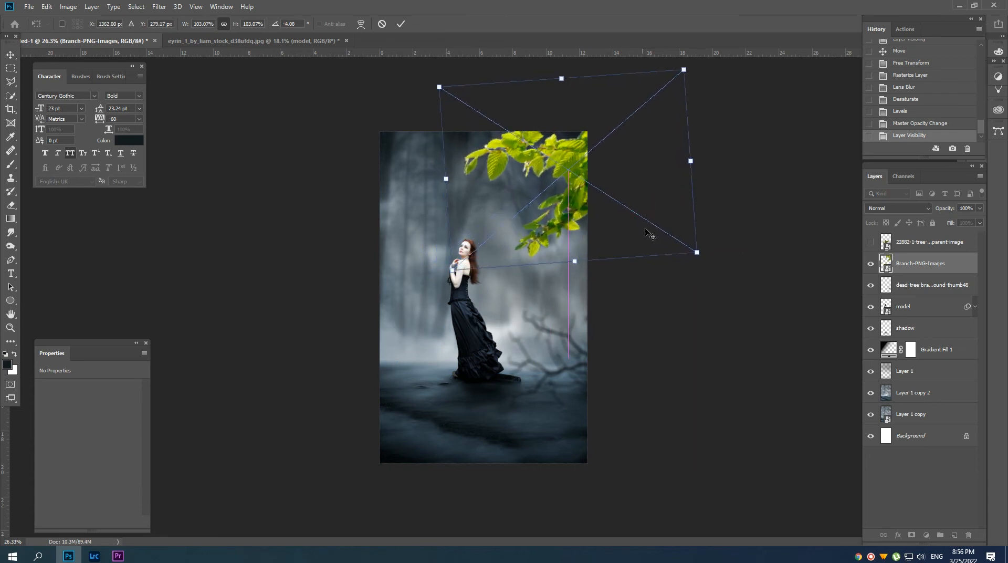
{"action": "key", "text": "Return"}
Mute the upper green leaves with Hue/Saturation, setting the saturation to -60.
{"action": "key", "text": "ctrl+u"}
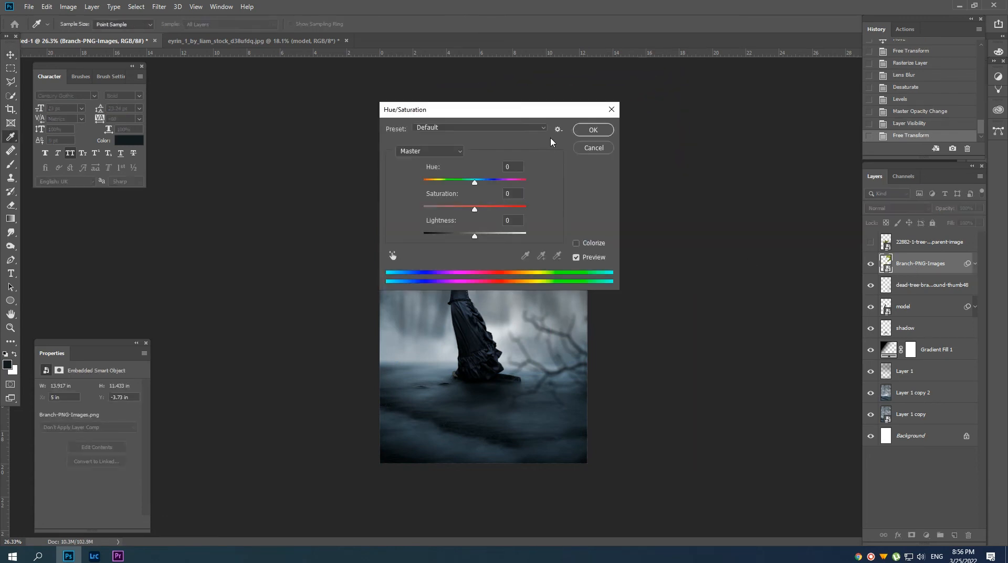
{"action": "left_click_drag", "start_coordinate": [462, 105], "coordinate": [737, 109]}
{"action": "left_click_drag", "start_coordinate": [748, 207], "coordinate": [714, 210]}
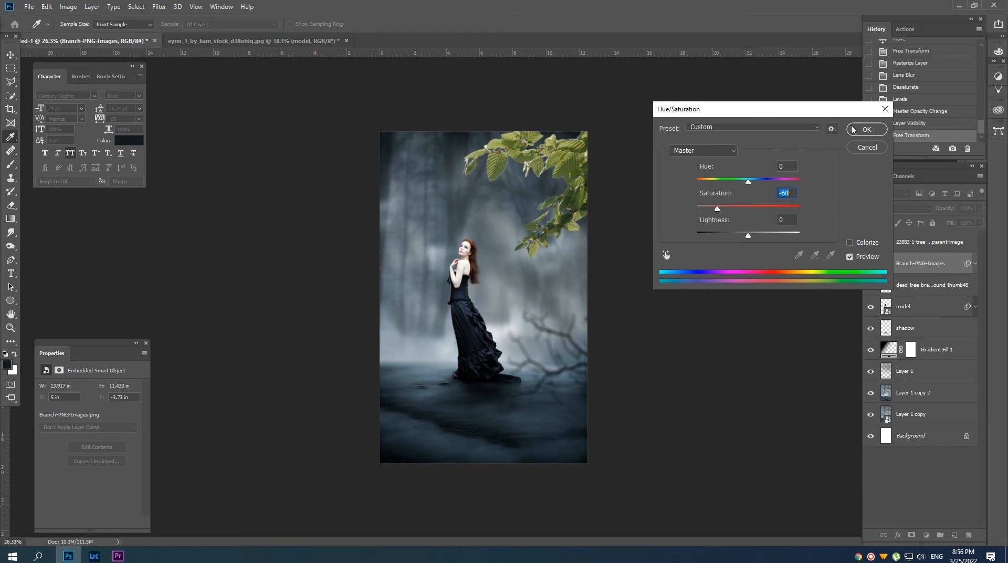
{"action": "left_click", "coordinate": [852, 129]}
Rasterize the Branch-PNG-Images layer and apply the Lens Blur filter to it again.
{"action": "right_click", "coordinate": [934, 267]}
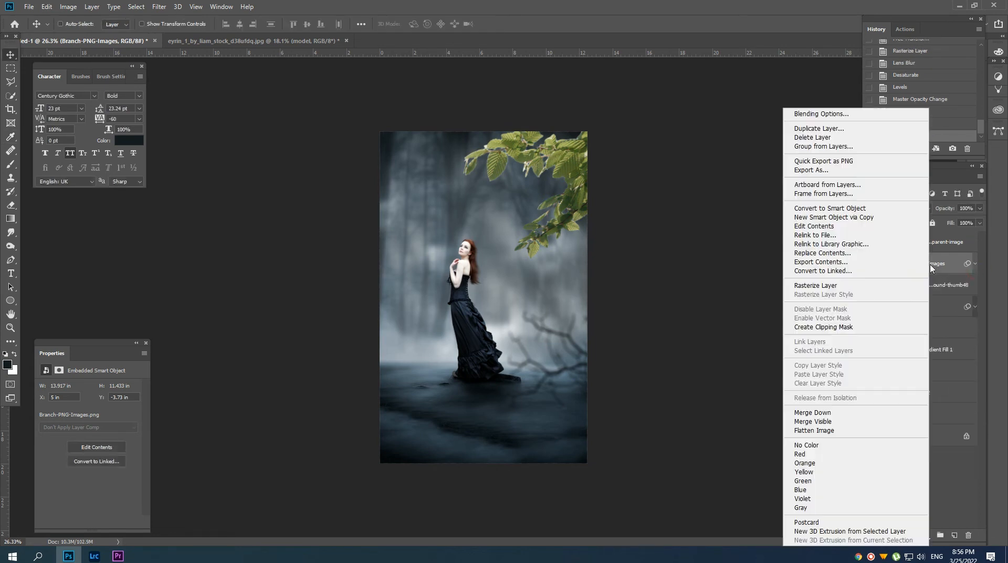
{"action": "left_click", "coordinate": [948, 262]}
{"action": "right_click", "coordinate": [931, 268]}
{"action": "left_click", "coordinate": [811, 286]}
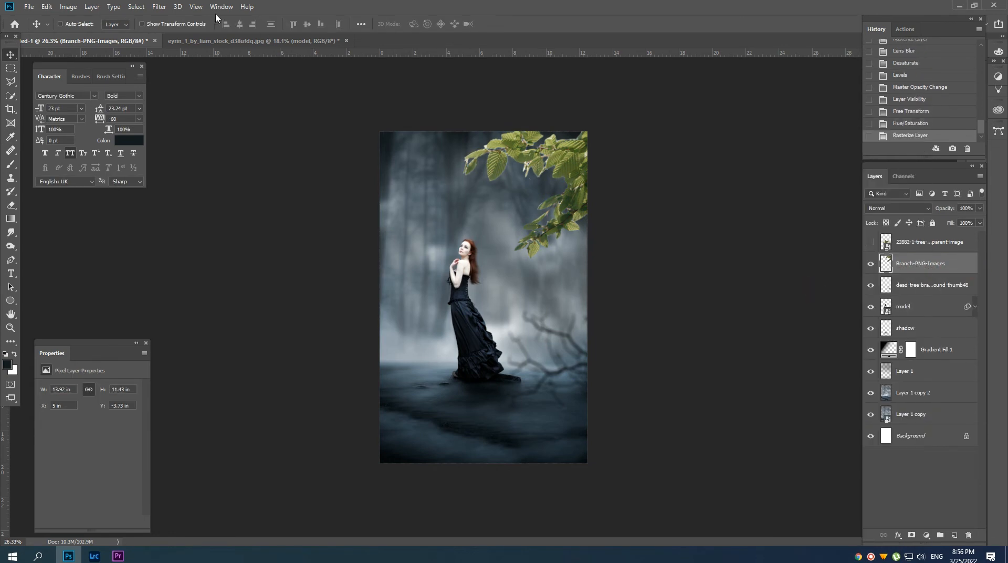
{"action": "left_click", "coordinate": [159, 6]}
{"action": "left_click", "coordinate": [179, 23]}
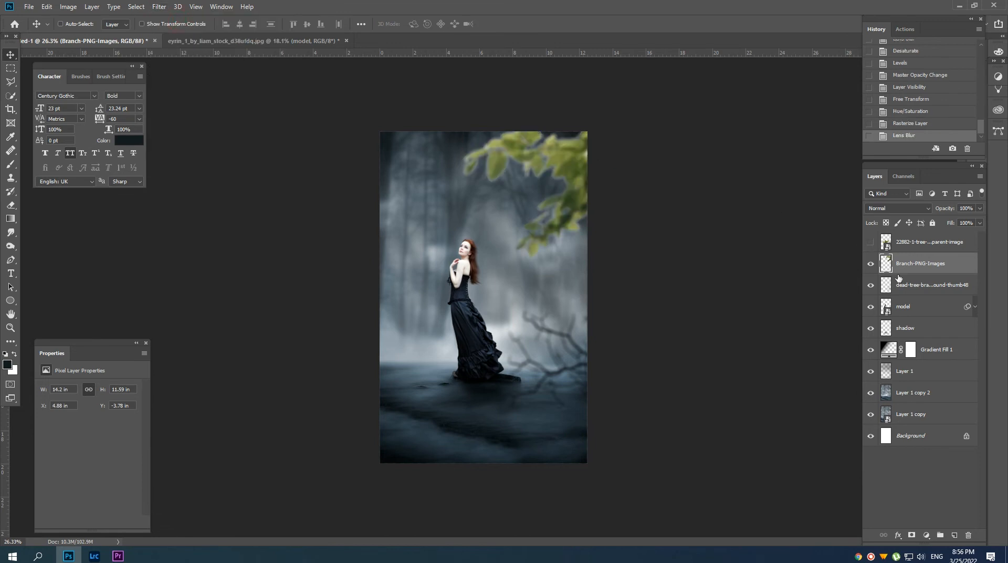
Mask the upper leaves from their own outline and refine the mask with Smart Radius, radius 2 px, smooth 7 and shift edge -45%.
{"action": "key", "text": "ctrl"}
{"action": "left_click", "coordinate": [886, 264], "text": "ctrl"}
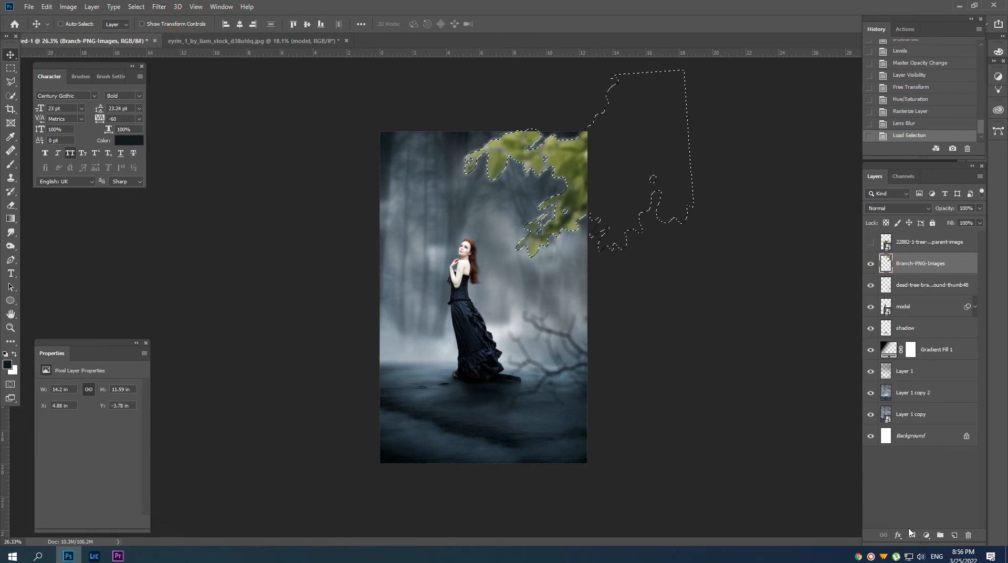
{"action": "left_click", "coordinate": [911, 534]}
{"action": "right_click", "coordinate": [910, 260]}
{"action": "left_click", "coordinate": [910, 342]}
{"action": "left_click_drag", "start_coordinate": [923, 379], "coordinate": [899, 379]}
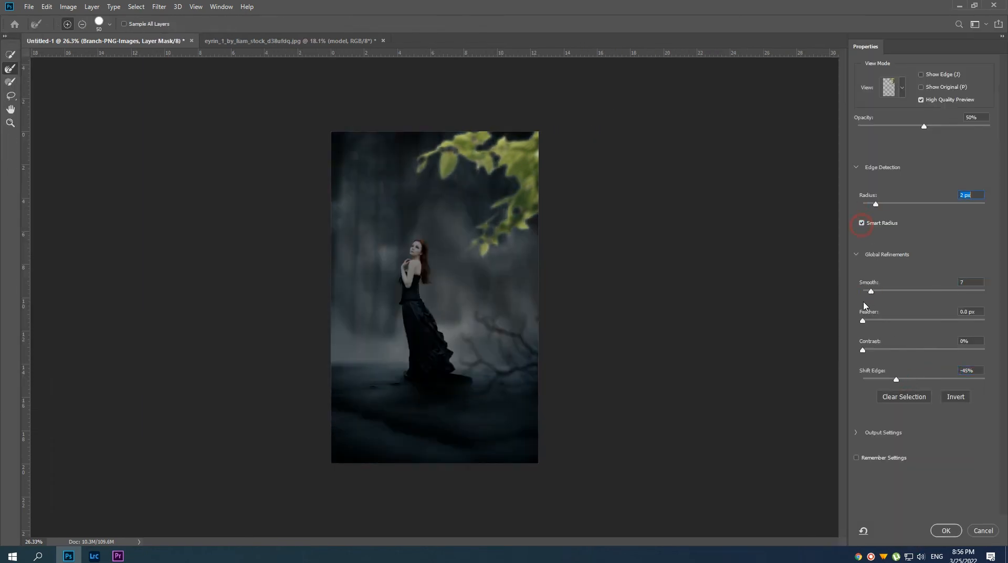
{"action": "left_click", "coordinate": [945, 530]}
Set the Branch-PNG-Images layer's opacity to 97% and darken its leaves with saturation -17 and lightness -50.
{"action": "left_click", "coordinate": [551, 188], "text": "ctrl+alt"}
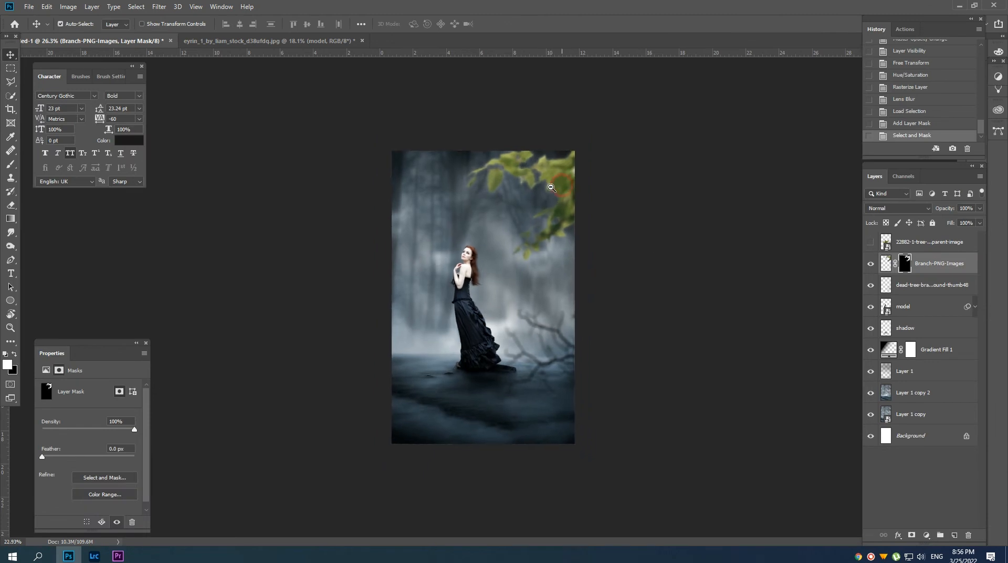
{"action": "left_click_drag", "start_coordinate": [929, 213], "coordinate": [946, 216]}
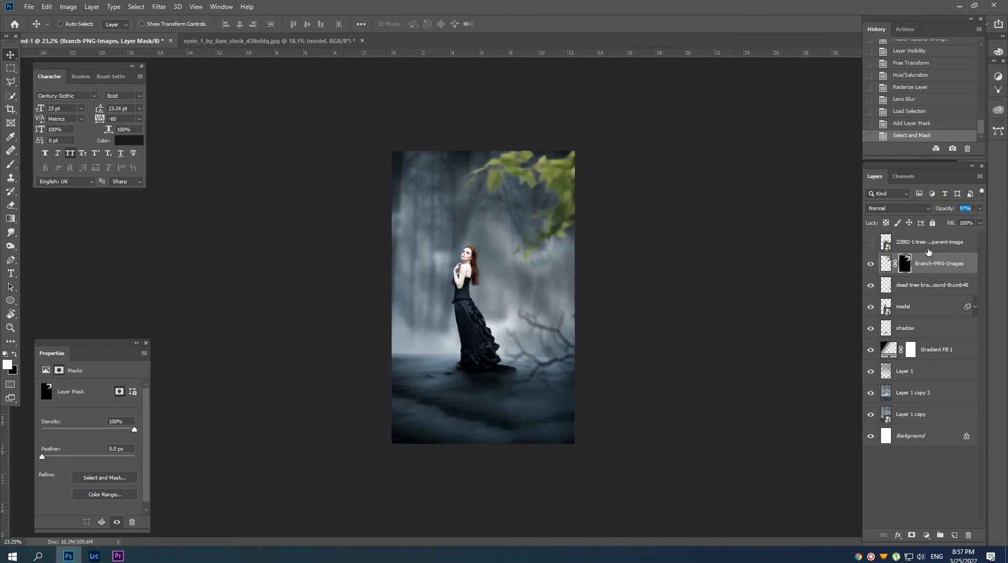
{"action": "left_click", "coordinate": [880, 262]}
{"action": "key", "text": "ctrl+u"}
{"action": "left_click_drag", "start_coordinate": [816, 205], "coordinate": [792, 236]}
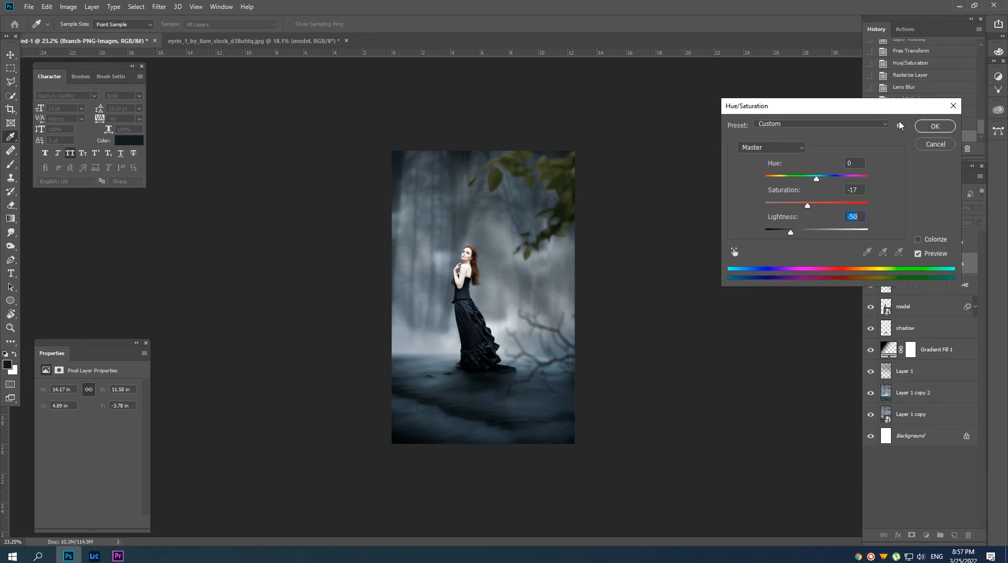
{"action": "left_click", "coordinate": [935, 126]}
Show the 22882-1-tree-branch layer and transform it so its leaves reach in from the canvas's lower left edge.
{"action": "scroll", "coordinate": [829, 220], "scroll_direction": "up", "scroll_amount": 3}
{"action": "scroll", "coordinate": [839, 231], "scroll_direction": "down", "scroll_amount": 1}
{"action": "left_click", "coordinate": [870, 242]}
{"action": "left_click", "coordinate": [923, 242]}
{"action": "left_click_drag", "start_coordinate": [471, 293], "coordinate": [405, 410]}
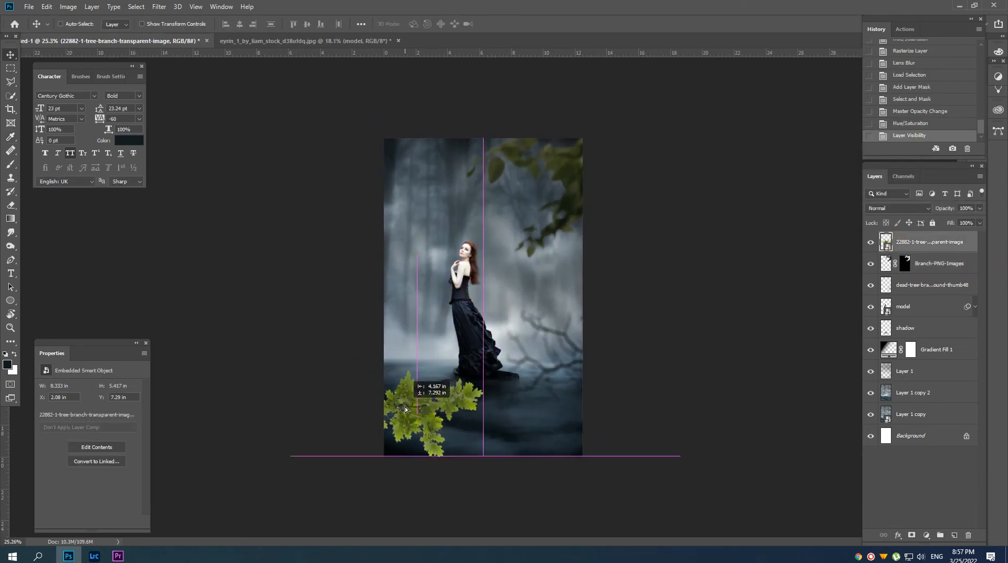
{"action": "key", "text": "ctrl+t"}
{"action": "left_click_drag", "start_coordinate": [486, 362], "coordinate": [461, 305]}
{"action": "key", "text": "Return"}
Rasterize the lower-left leaf branch and blur it with the same Lens Blur.
{"action": "right_click", "coordinate": [922, 243]}
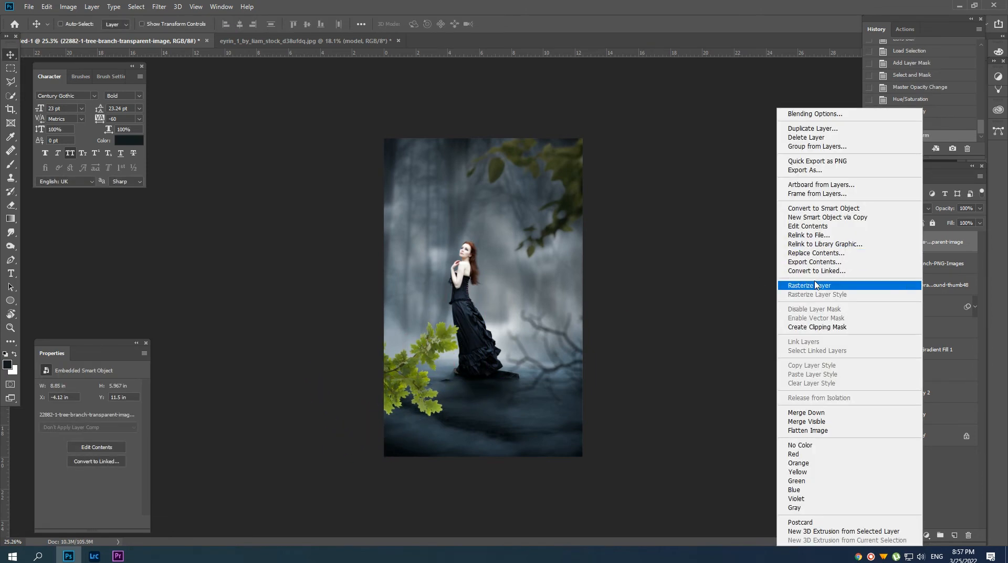
{"action": "left_click", "coordinate": [815, 285]}
{"action": "left_click", "coordinate": [159, 7]}
{"action": "left_click", "coordinate": [163, 16]}
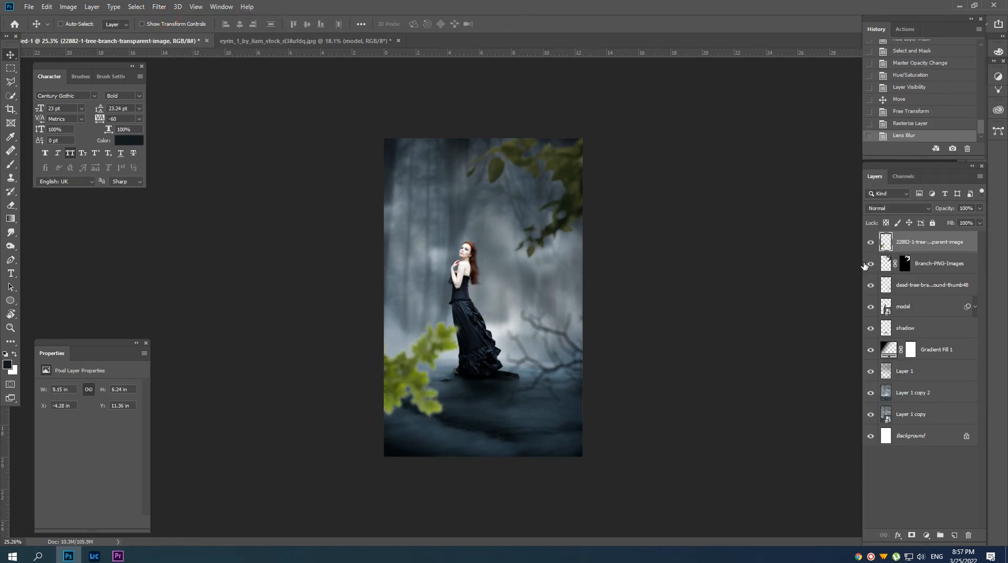
Darken the lower-left leaves by reducing their lightness with Hue/Saturation, and move the branch slightly further down.
{"action": "key", "text": "ctrl+u"}
{"action": "left_click_drag", "start_coordinate": [815, 231], "coordinate": [790, 234]}
{"action": "left_click", "coordinate": [934, 126]}
{"action": "key", "text": "v"}
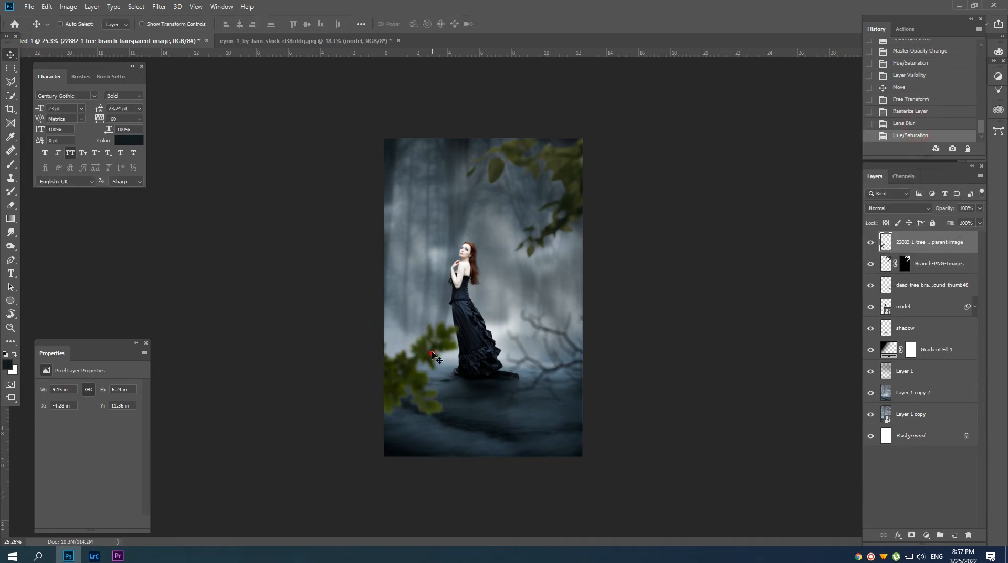
{"action": "left_click_drag", "start_coordinate": [428, 355], "coordinate": [428, 386]}
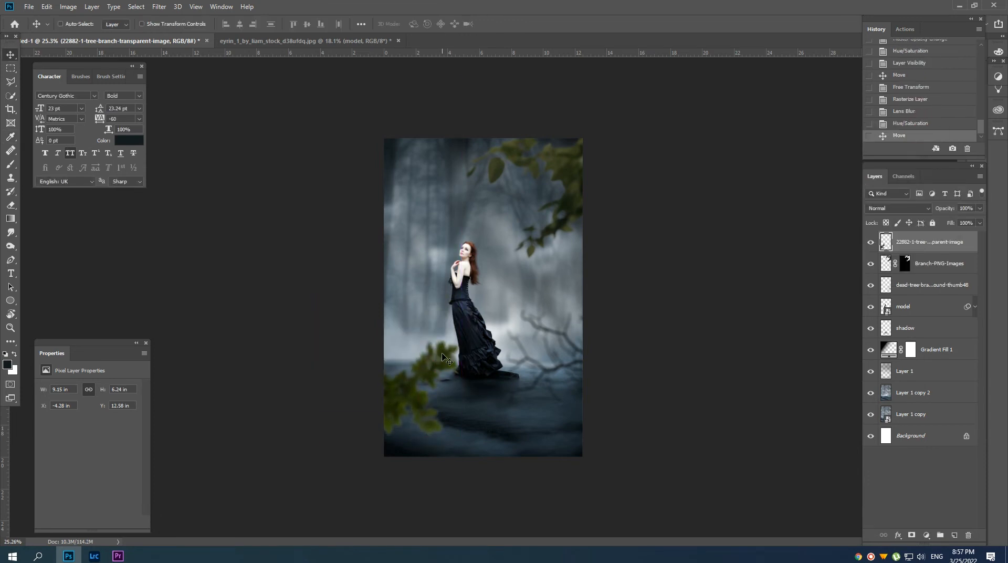
Stamp white fog on a new layer above the model with the 2400 px fog brush at 17% opacity, also trying the layer beneath the model.
{"action": "scroll", "coordinate": [480, 305], "scroll_direction": "up", "scroll_amount": 2}
{"action": "scroll", "coordinate": [500, 330], "scroll_direction": "down", "scroll_amount": 1}
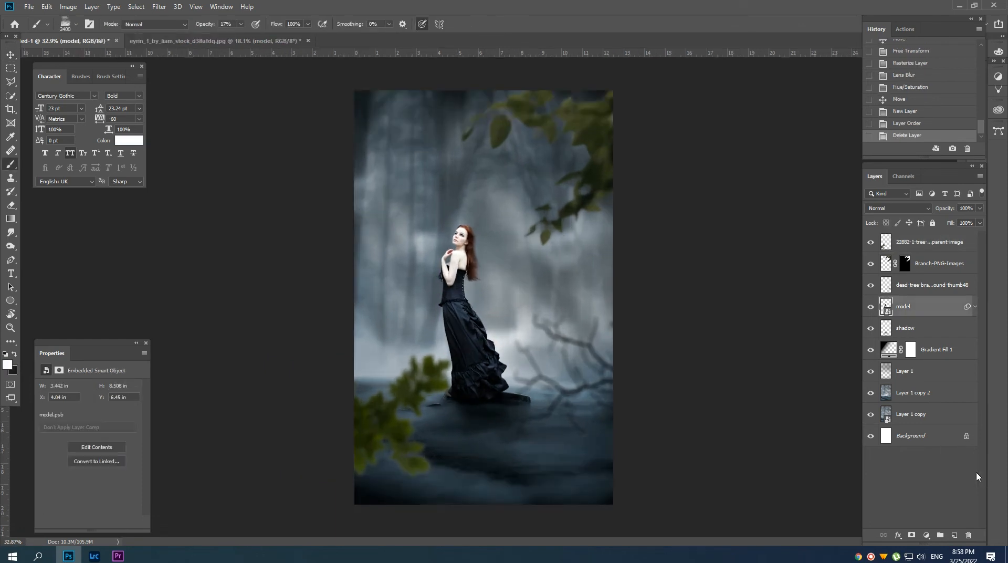
{"action": "left_click", "coordinate": [954, 535]}
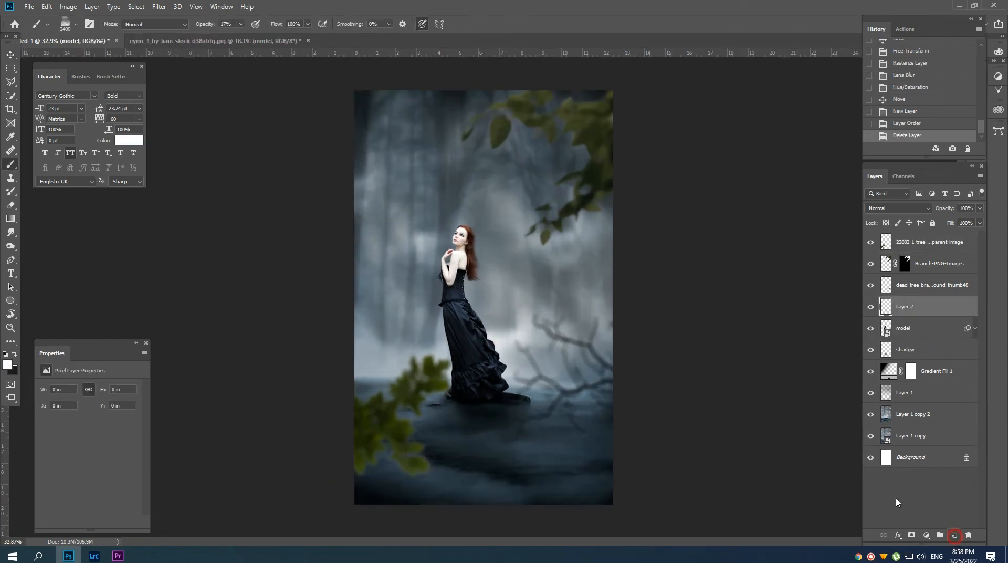
{"action": "left_click", "coordinate": [904, 263], "text": "ctrl"}
{"action": "left_click", "coordinate": [513, 295]}
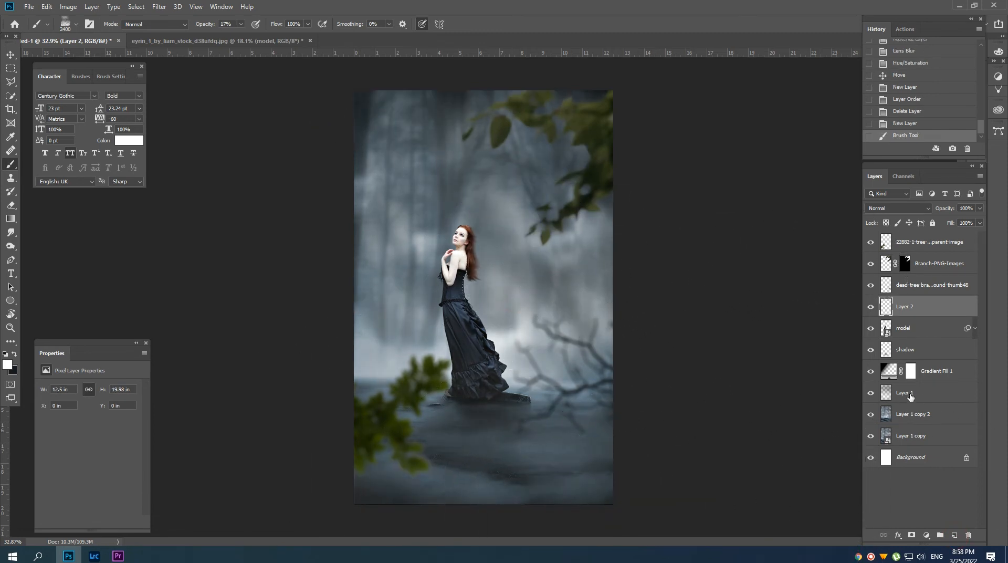
{"action": "left_click_drag", "start_coordinate": [912, 313], "coordinate": [902, 342]}
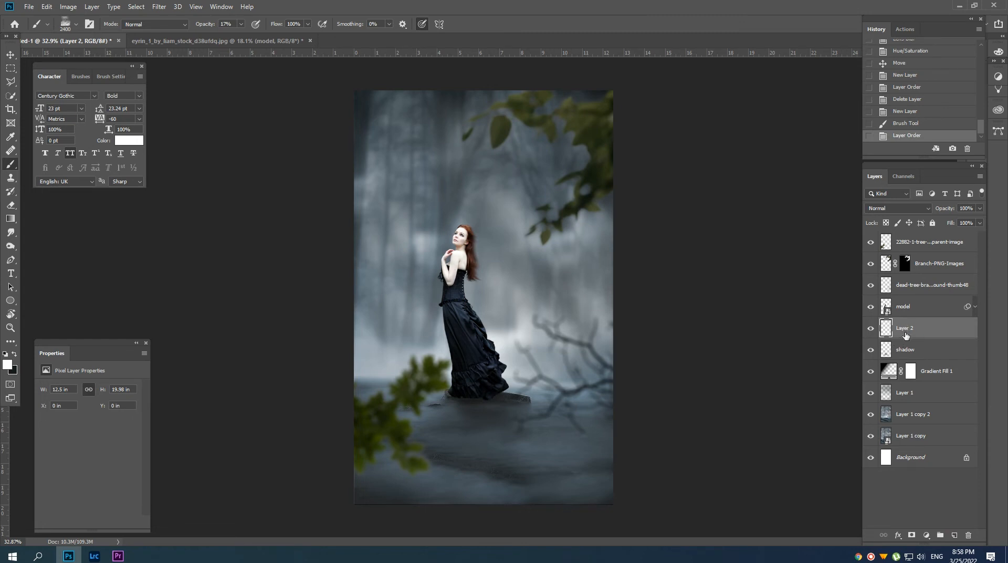
{"action": "left_click_drag", "start_coordinate": [905, 335], "coordinate": [907, 308]}
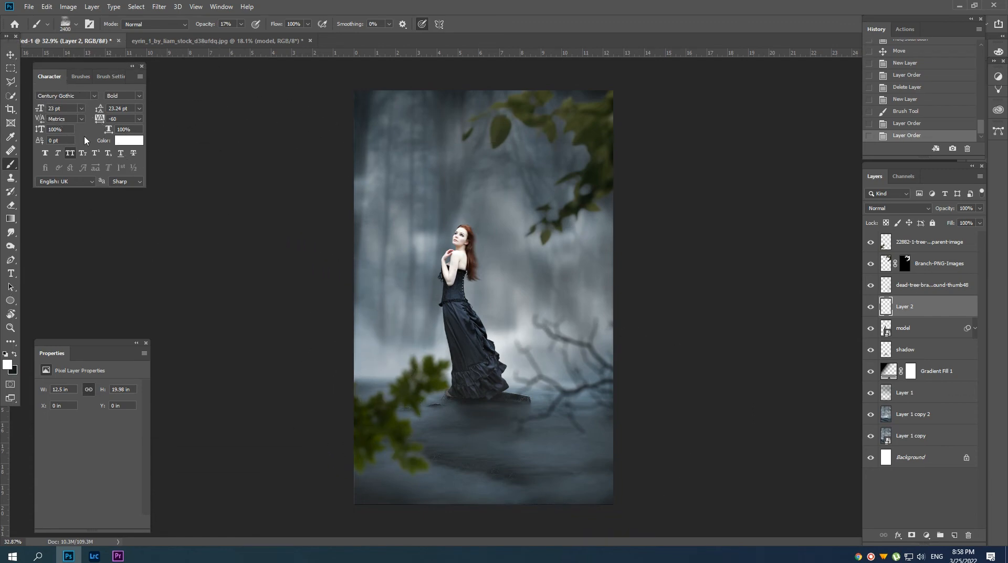
Stamp more white fog around the model on Layer 2 with the Fog 17 brush at 3000 px and smaller sizes down to 2000 px.
{"action": "left_click", "coordinate": [81, 77]}
{"action": "left_click", "coordinate": [159, 232]}
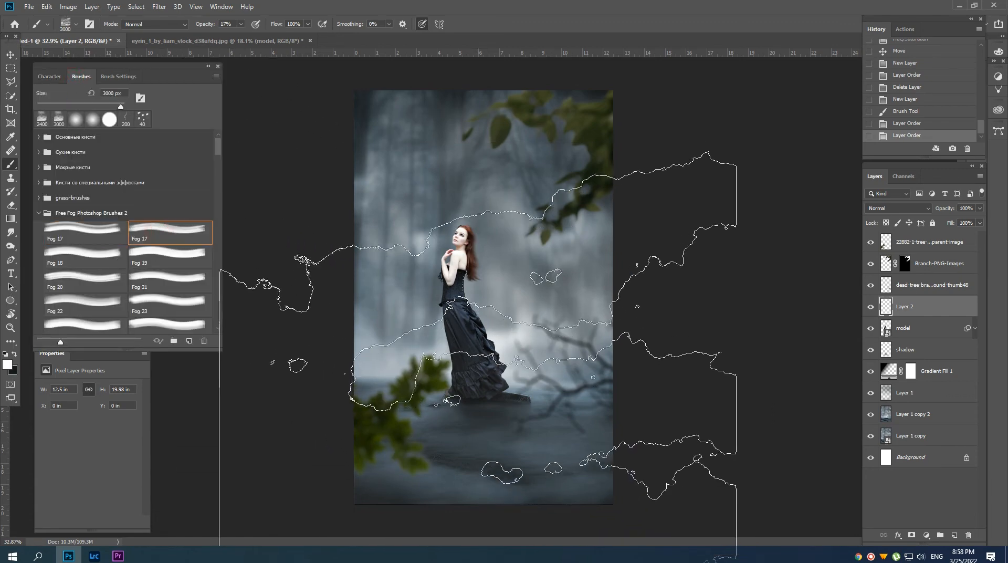
{"action": "left_click", "coordinate": [485, 288]}
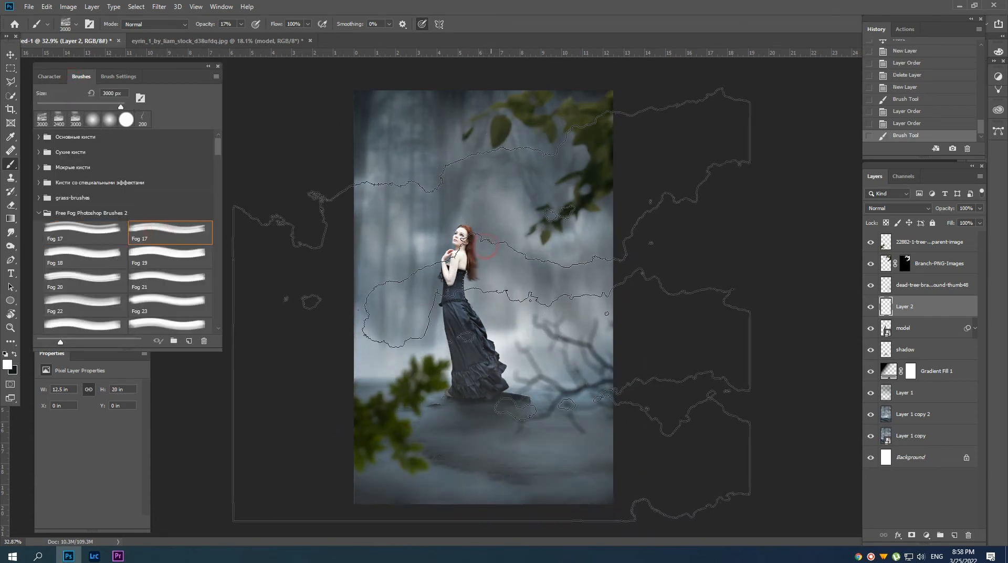
{"action": "scroll", "coordinate": [499, 299], "scroll_direction": "down", "scroll_amount": 3}
{"action": "key", "text": "bracketleft"}
{"action": "key", "text": "bracketleft"}
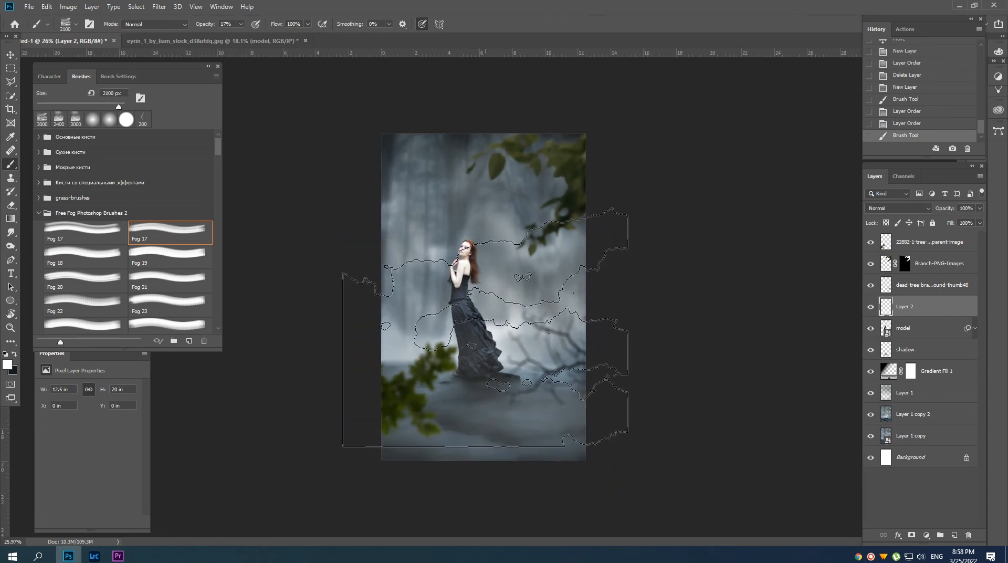
{"action": "left_click", "coordinate": [479, 326]}
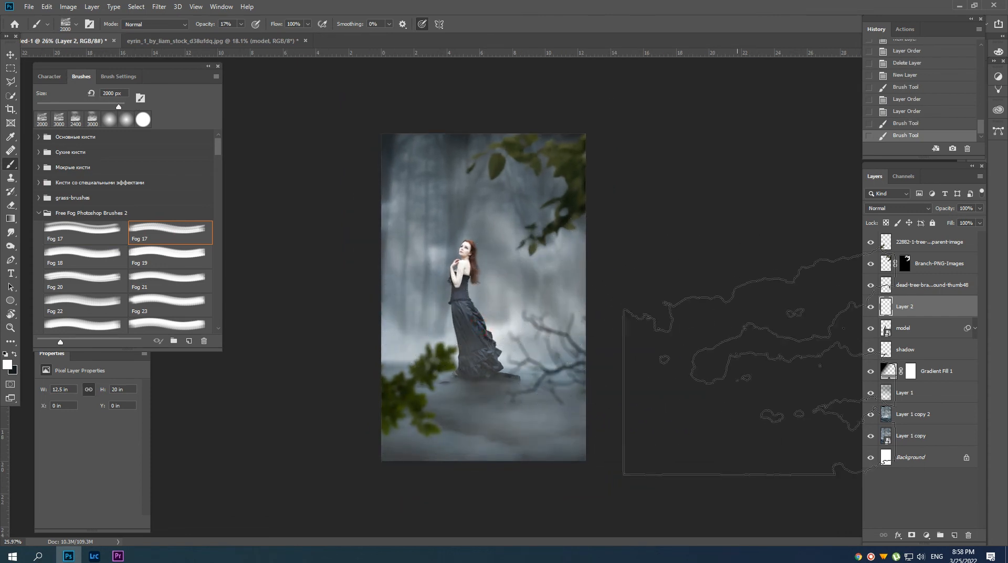
{"action": "left_click", "coordinate": [507, 297]}
{"action": "scroll", "coordinate": [507, 297], "scroll_direction": "up", "scroll_amount": 1}
{"action": "key", "text": "v"}
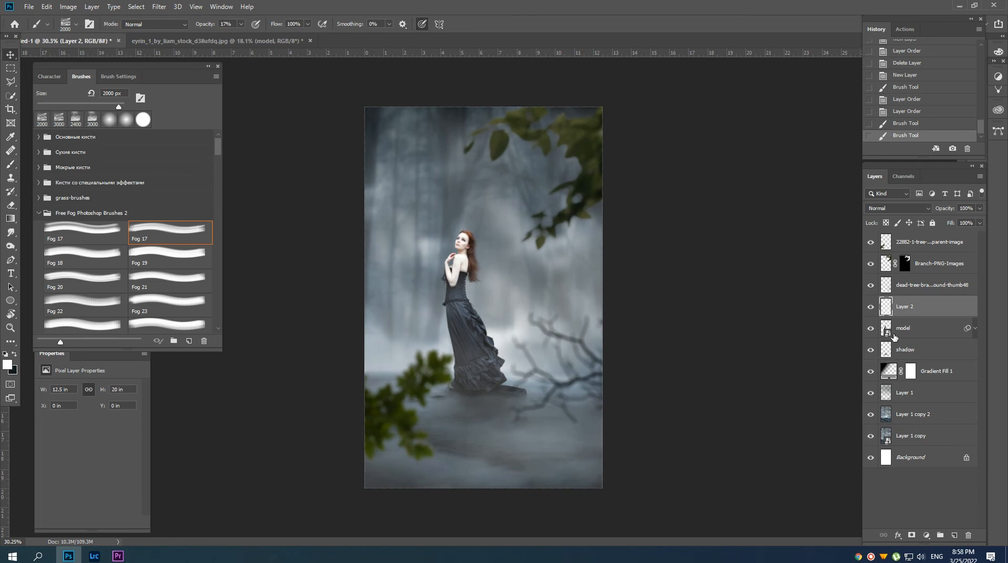
Add a layer mask to the Layer 2 fog and set up a black soft round brush at 45% opacity.
{"action": "left_click", "coordinate": [912, 534]}
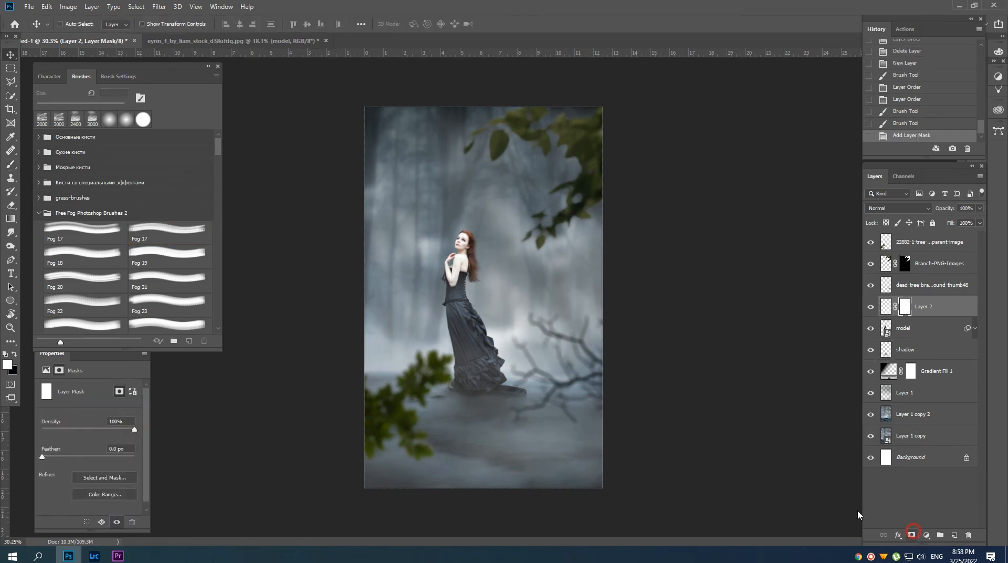
{"action": "key", "text": "b"}
{"action": "right_click", "coordinate": [502, 318]}
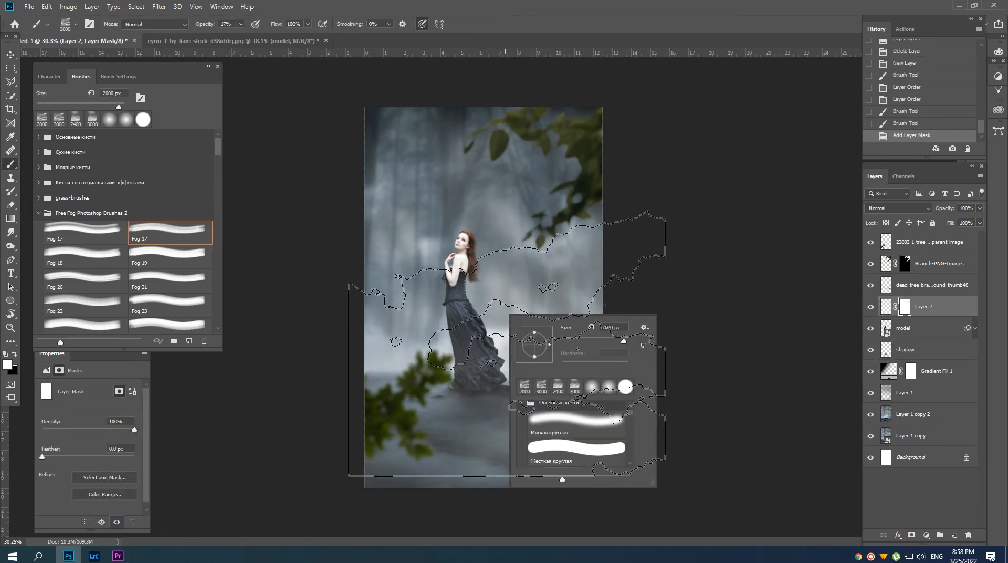
{"action": "double_click", "coordinate": [567, 424]}
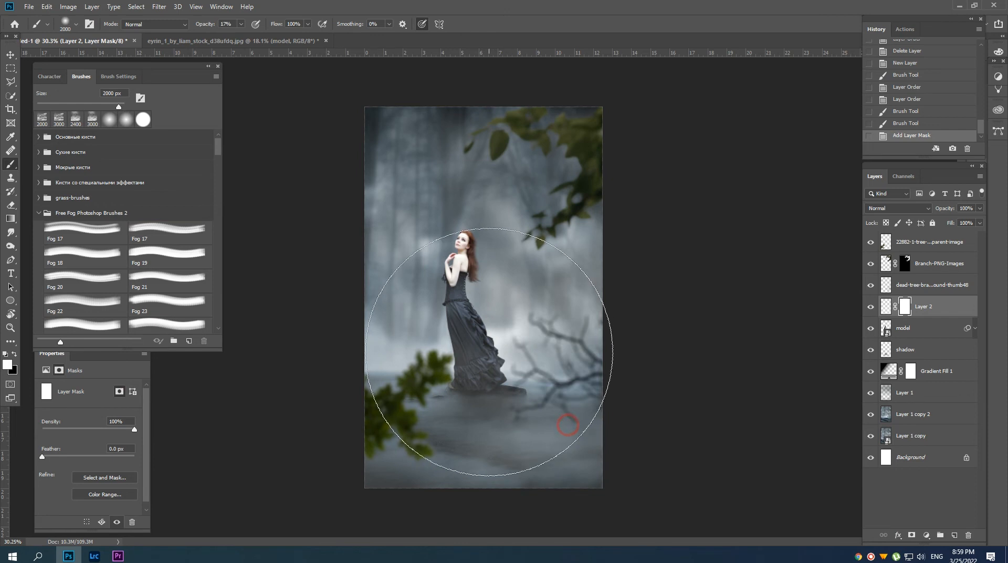
{"action": "left_click", "coordinate": [49, 76]}
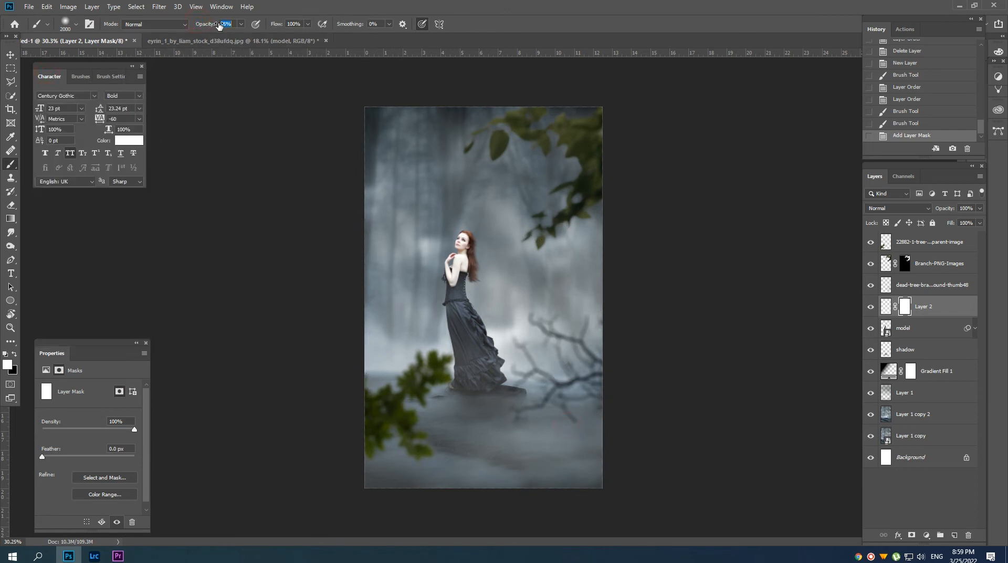
{"action": "left_click_drag", "start_coordinate": [219, 26], "coordinate": [215, 26]}
{"action": "key", "text": "x"}
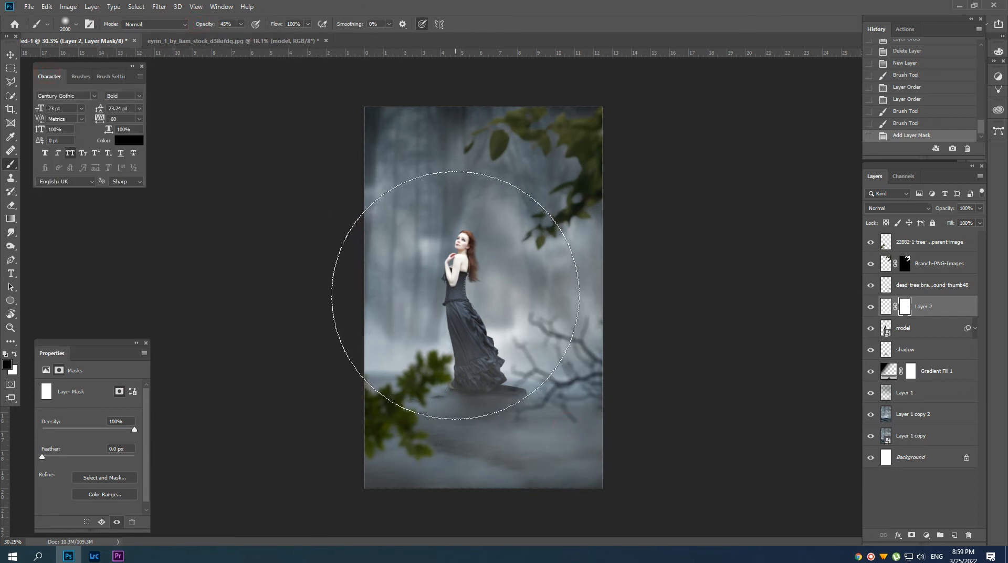
Mask the fog off the model's face, upper body and skirt with a small 200 to 250 px brush.
{"action": "key", "text": "["}
{"action": "key", "text": "bracketleft"}
{"action": "key", "text": "bracketleft"}
{"action": "key", "text": "bracketleft"}
{"action": "key", "text": "bracketleft"}
{"action": "key", "text": "bracketleft"}
{"action": "key", "text": "bracketleft"}
{"action": "key", "text": "bracketleft"}
{"action": "key", "text": "bracketleft"}
{"action": "key", "text": "bracketleft"}
{"action": "key", "text": "bracketleft"}
{"action": "key", "text": "bracketleft"}
{"action": "key", "text": "bracketleft"}
{"action": "key", "text": "bracketleft"}
{"action": "key", "text": "bracketleft"}
{"action": "key", "text": "bracketleft"}
{"action": "key", "text": "bracketleft"}
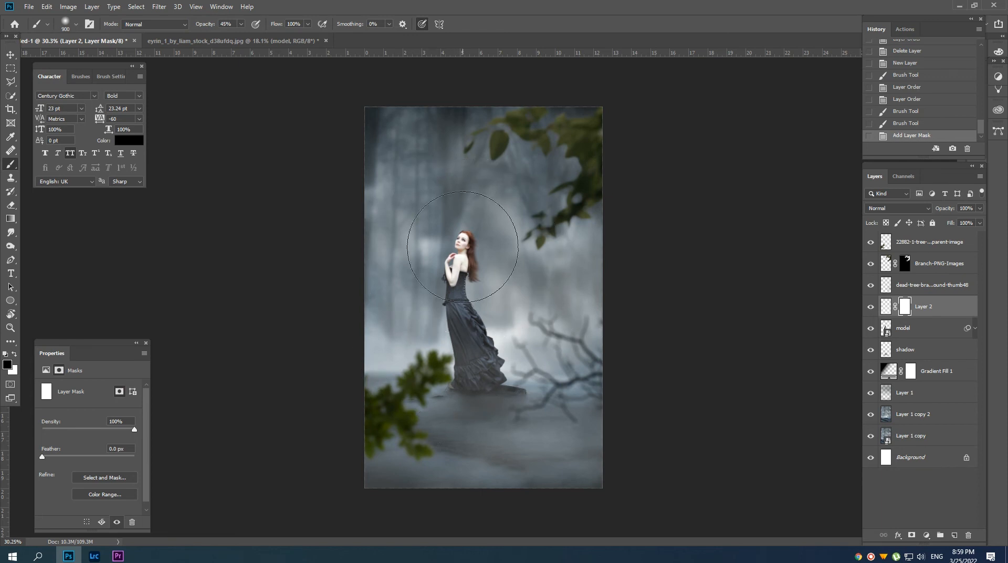
{"action": "key", "text": "bracketleft"}
{"action": "key", "text": "bracketleft"}
{"action": "left_click", "coordinate": [459, 248]}
{"action": "left_click", "coordinate": [460, 248]}
{"action": "left_click", "coordinate": [462, 251]}
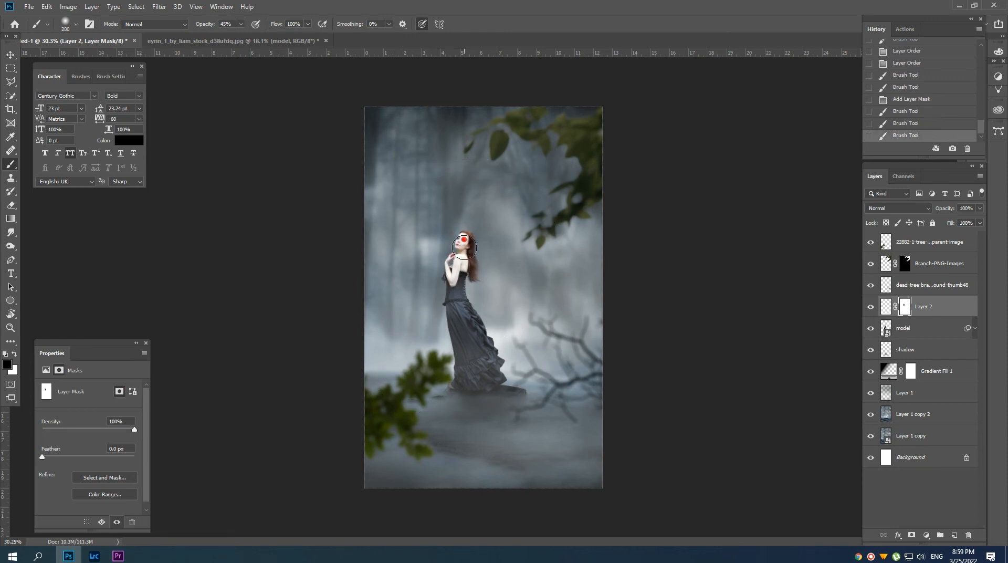
{"action": "left_click", "coordinate": [462, 245]}
{"action": "left_click", "coordinate": [458, 249]}
{"action": "left_click", "coordinate": [457, 281]}
{"action": "key", "text": "bracketright"}
{"action": "left_click", "coordinate": [458, 294]}
{"action": "left_click", "coordinate": [466, 327]}
{"action": "left_click", "coordinate": [469, 342]}
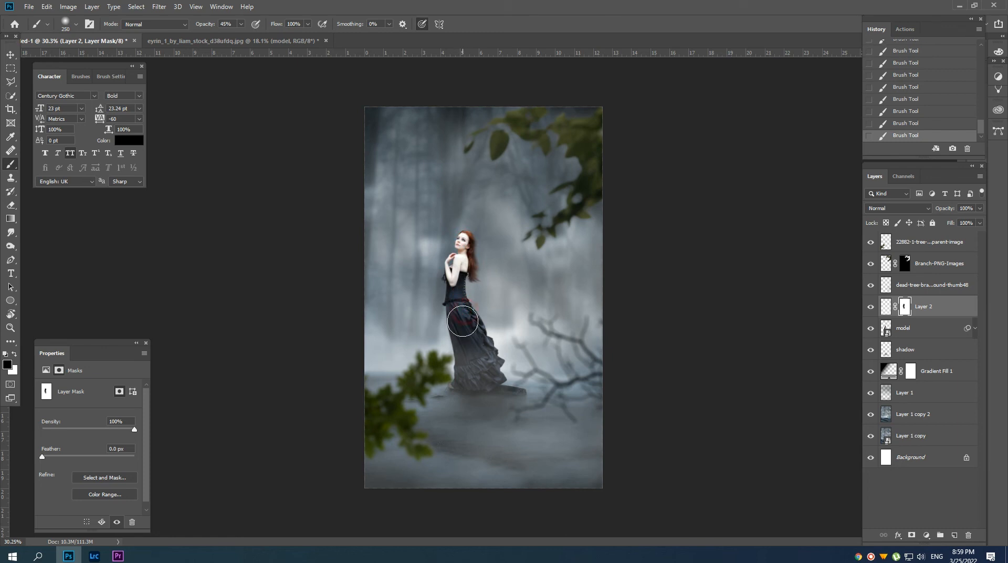
{"action": "left_click", "coordinate": [461, 336]}
{"action": "left_click", "coordinate": [461, 277]}
{"action": "key", "text": "bracketleft"}
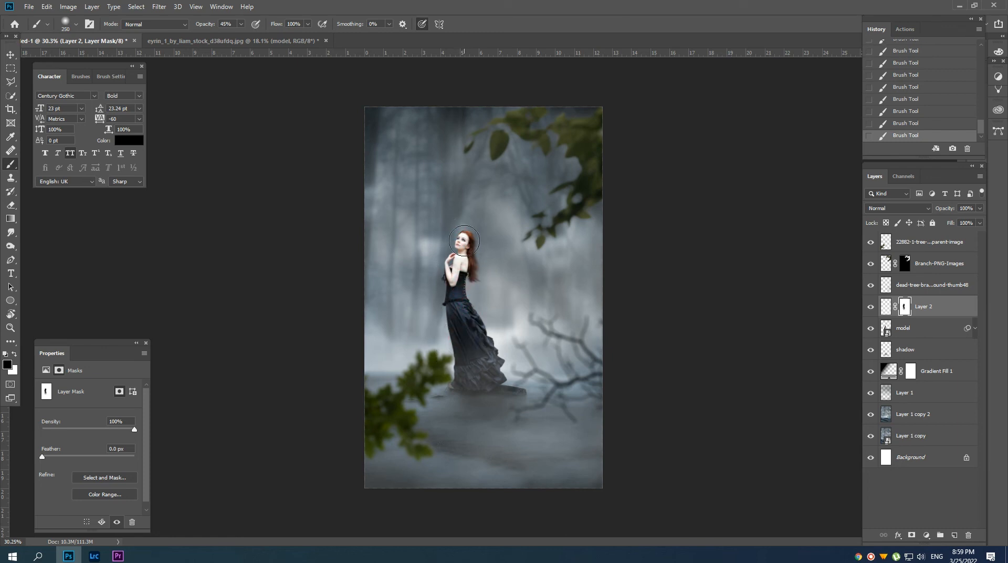
{"action": "left_click", "coordinate": [461, 244]}
{"action": "key", "text": "v"}
{"action": "scroll", "coordinate": [470, 292], "scroll_direction": "down", "scroll_amount": 1}
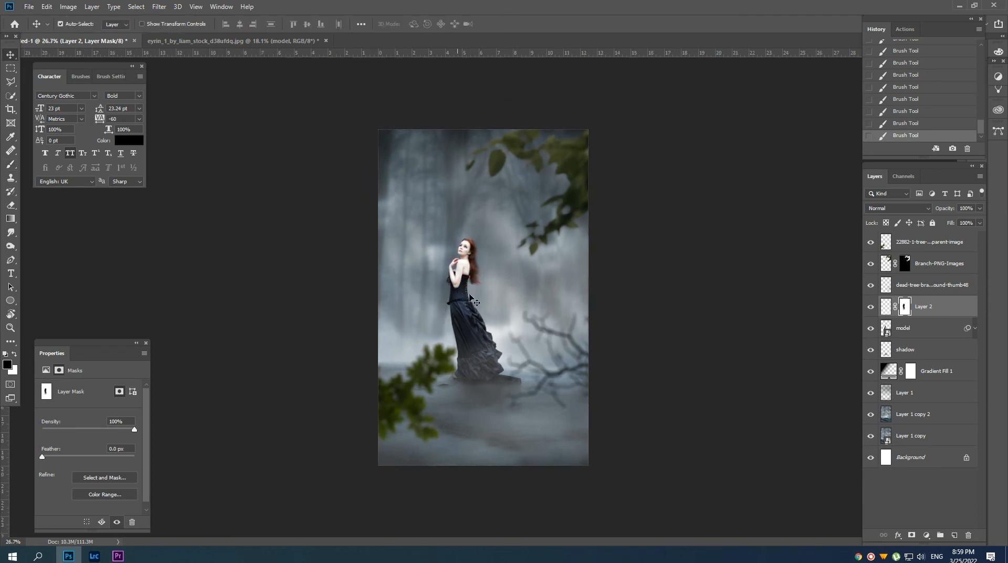
Check the dead tree branch by toggling its visibility, and merge the three branch layers into one.
{"action": "left_click", "coordinate": [925, 286]}
{"action": "left_click", "coordinate": [870, 284]}
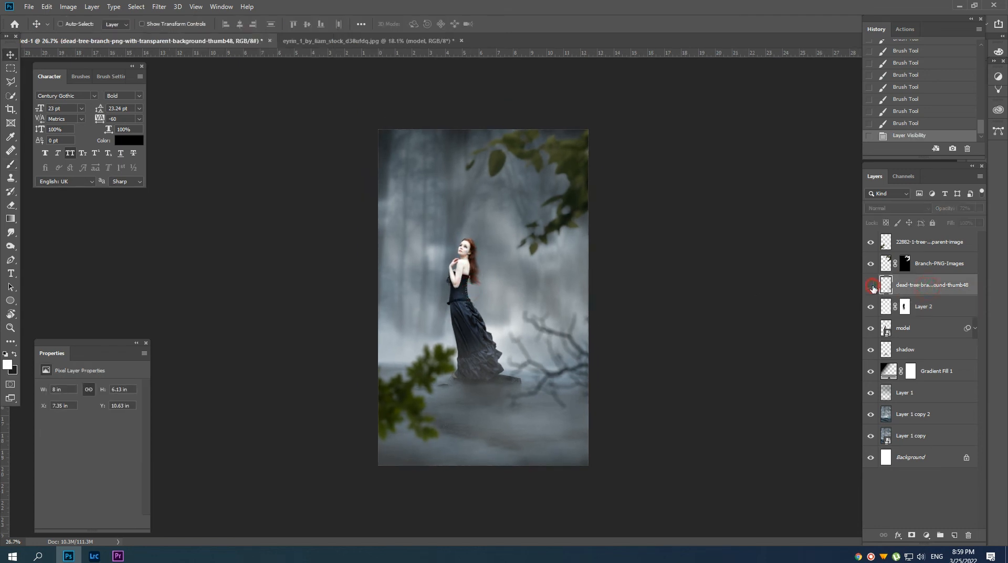
{"action": "left_click", "coordinate": [870, 284]}
{"action": "left_click", "coordinate": [931, 242], "text": "shift"}
{"action": "key", "text": "ctrl+e"}
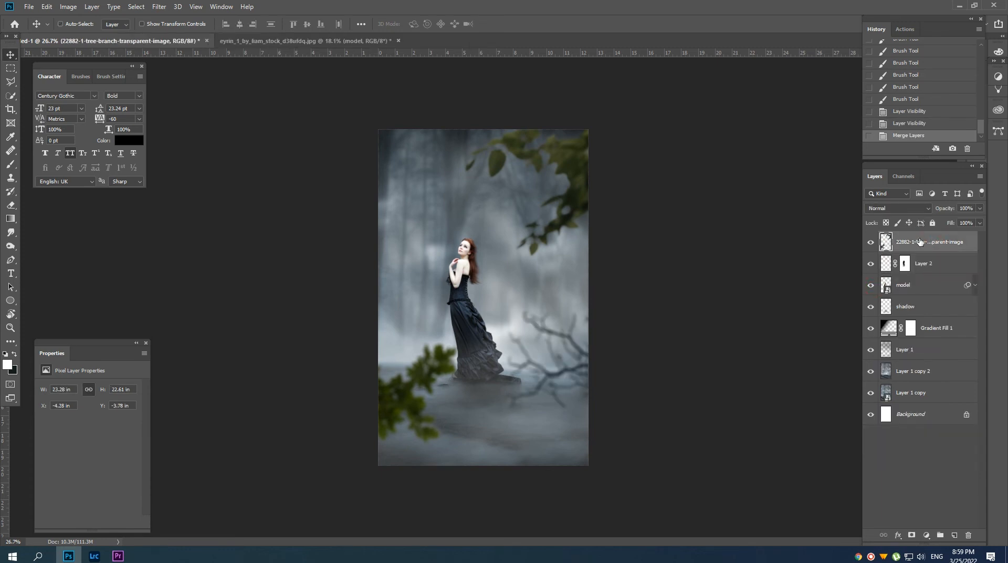
Adjust the merged branches with Hue/Saturation at saturation -46 and lightness -23, and set their layer opacity to 95%.
{"action": "key", "text": "ctrl"}
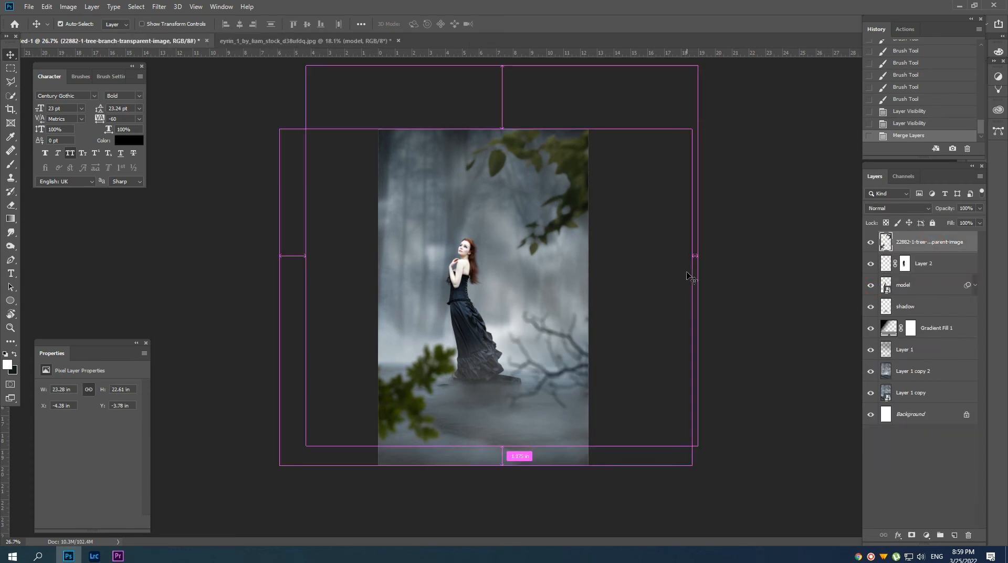
{"action": "key", "text": "ctrl+u"}
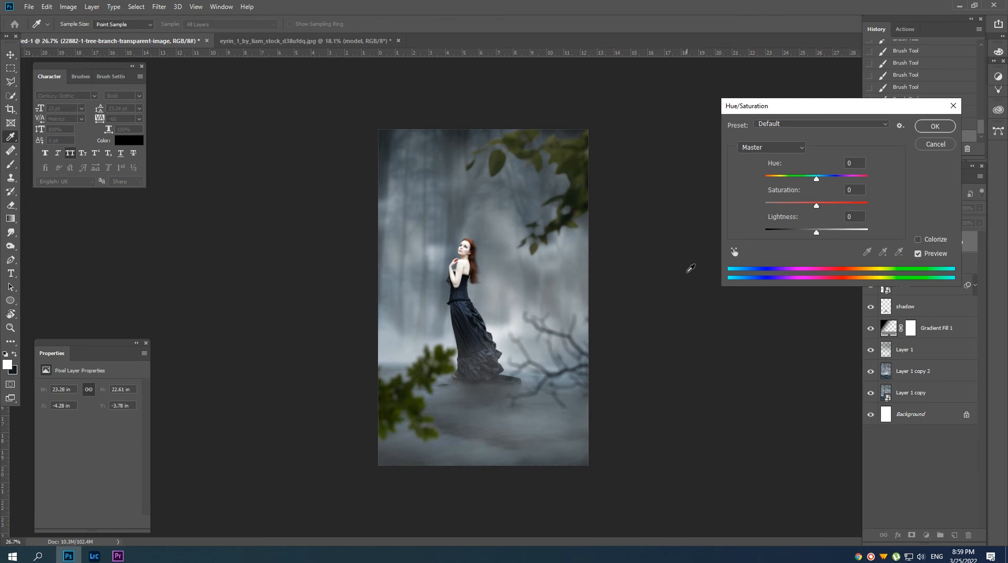
{"action": "left_click", "coordinate": [801, 232]}
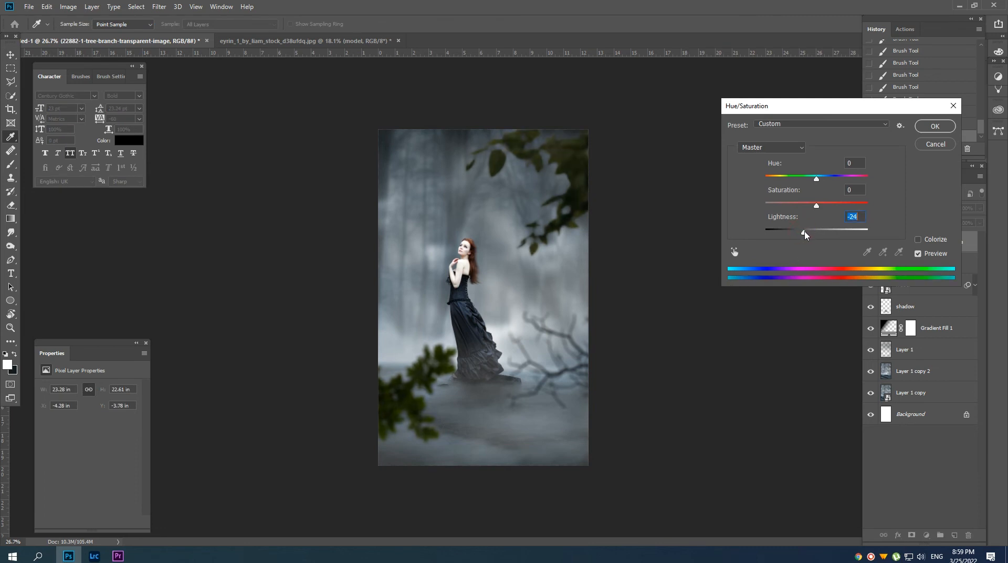
{"action": "left_click_drag", "start_coordinate": [795, 203], "coordinate": [786, 205]}
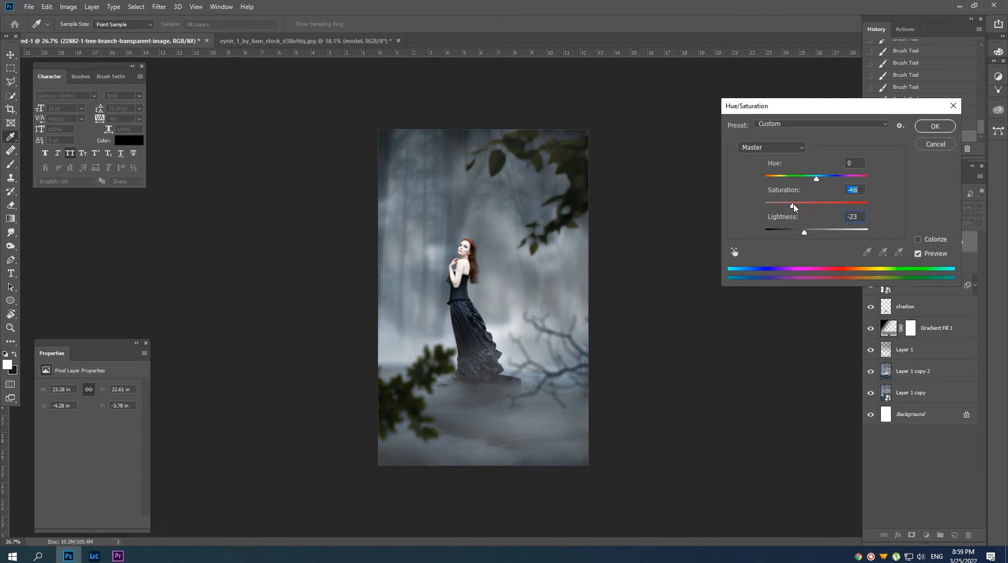
{"action": "left_click", "coordinate": [933, 129]}
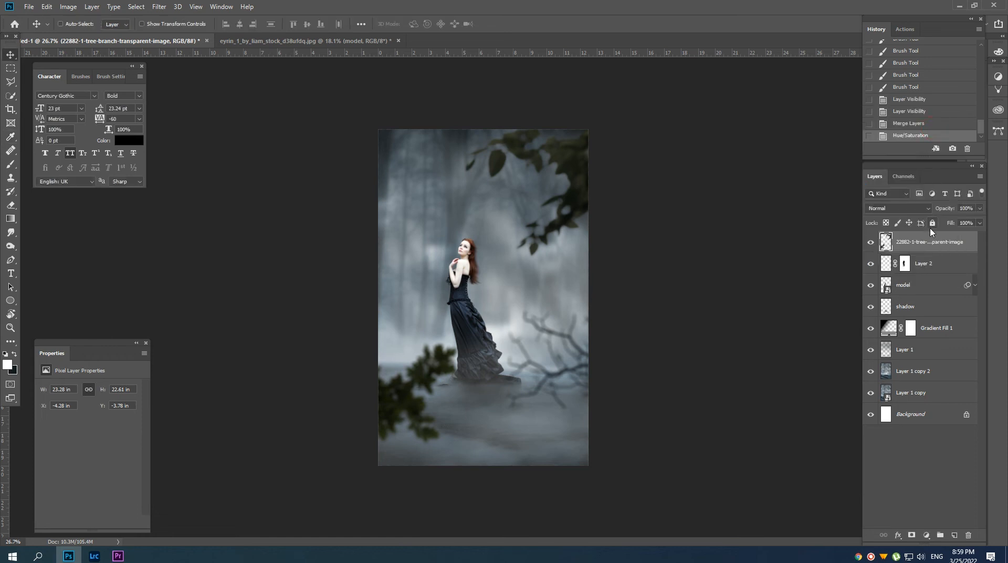
{"action": "left_click_drag", "start_coordinate": [934, 212], "coordinate": [943, 212]}
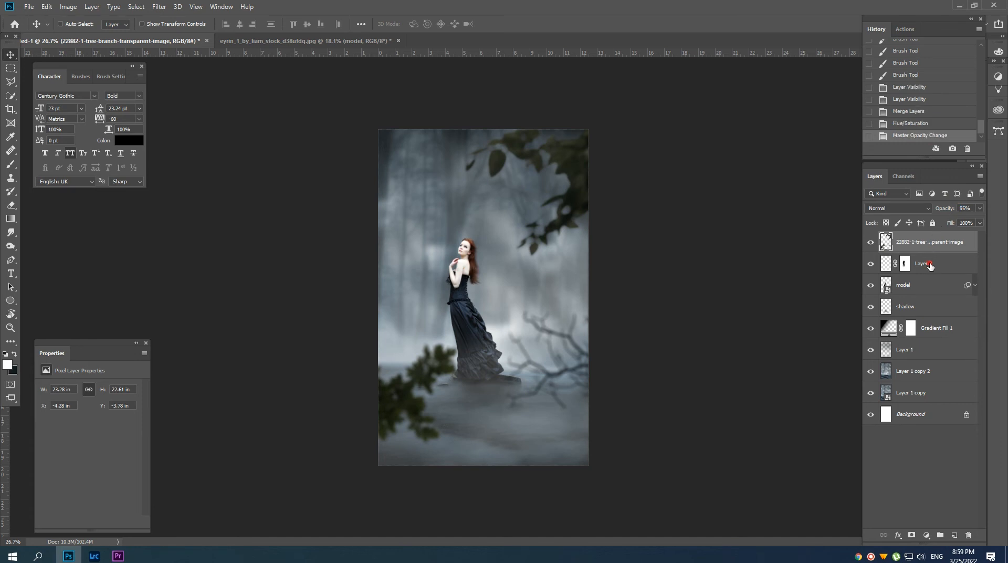
Add a Color Balance adjustment layer above Layer 2 with midtones at Cyan/Red -24 and Yellow/Blue +20.
{"action": "left_click", "coordinate": [930, 266]}
{"action": "left_click", "coordinate": [926, 535]}
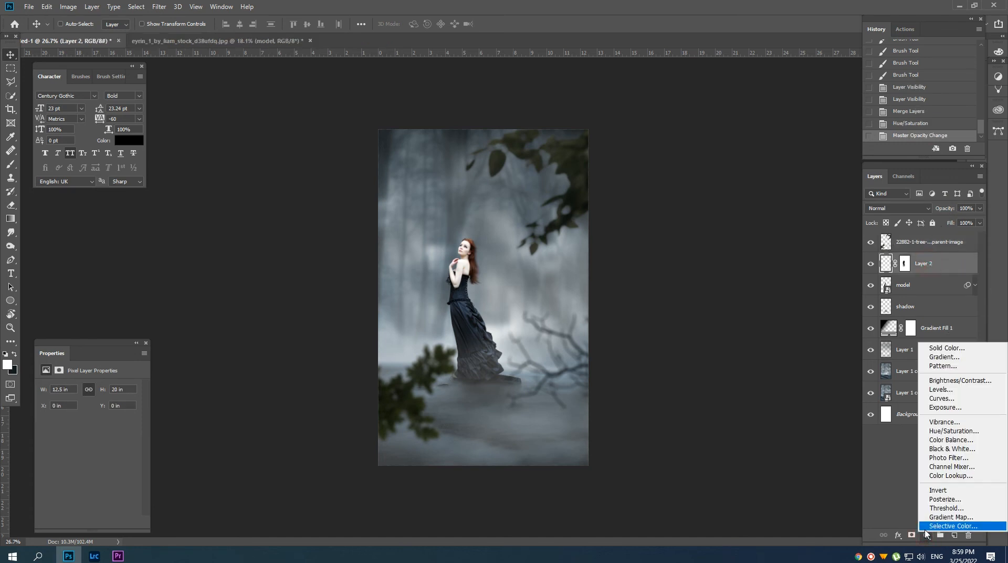
{"action": "left_click", "coordinate": [943, 440]}
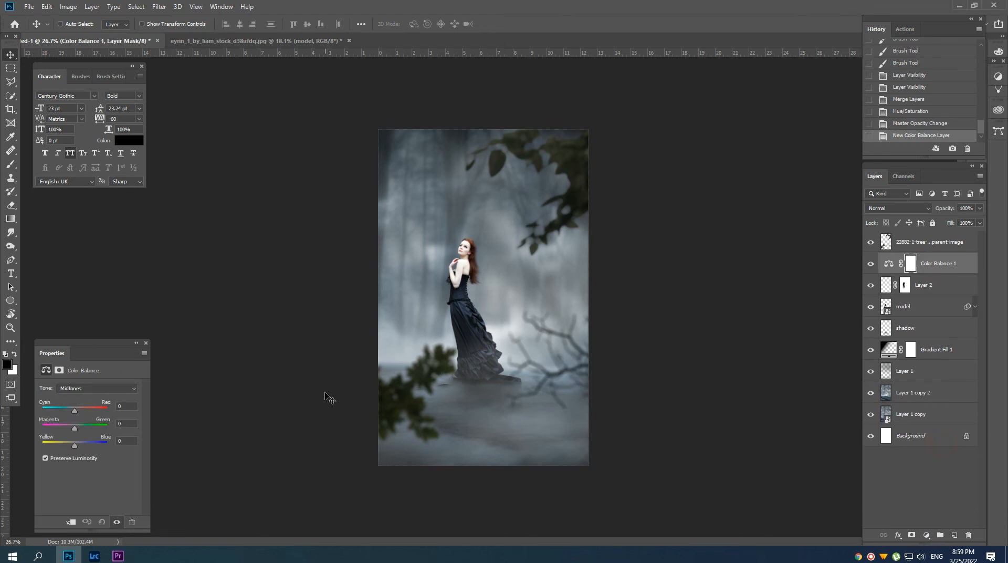
{"action": "left_click_drag", "start_coordinate": [75, 445], "coordinate": [78, 445]}
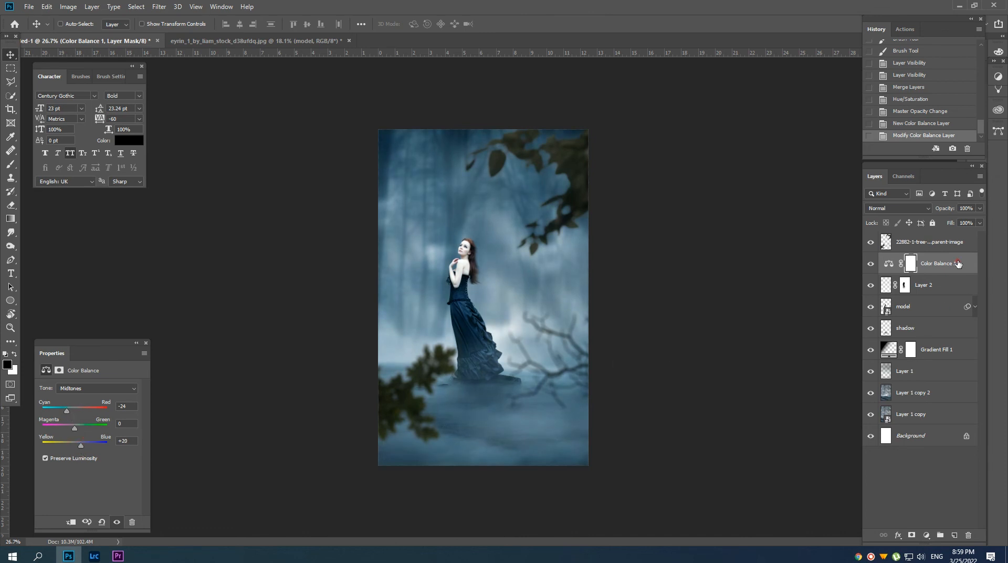
{"action": "left_click", "coordinate": [936, 241]}
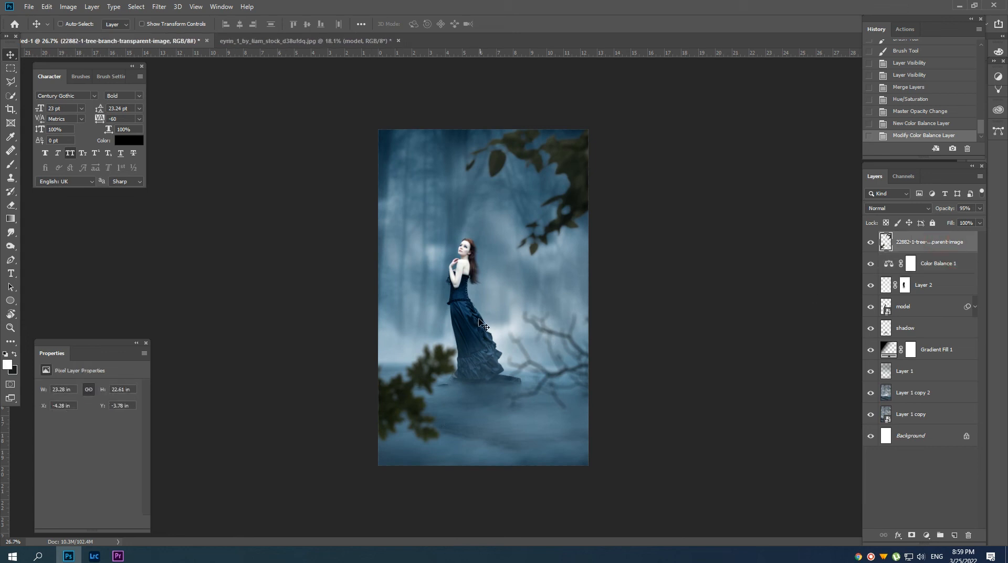
{"action": "left_click_drag", "start_coordinate": [478, 322], "coordinate": [485, 324]}
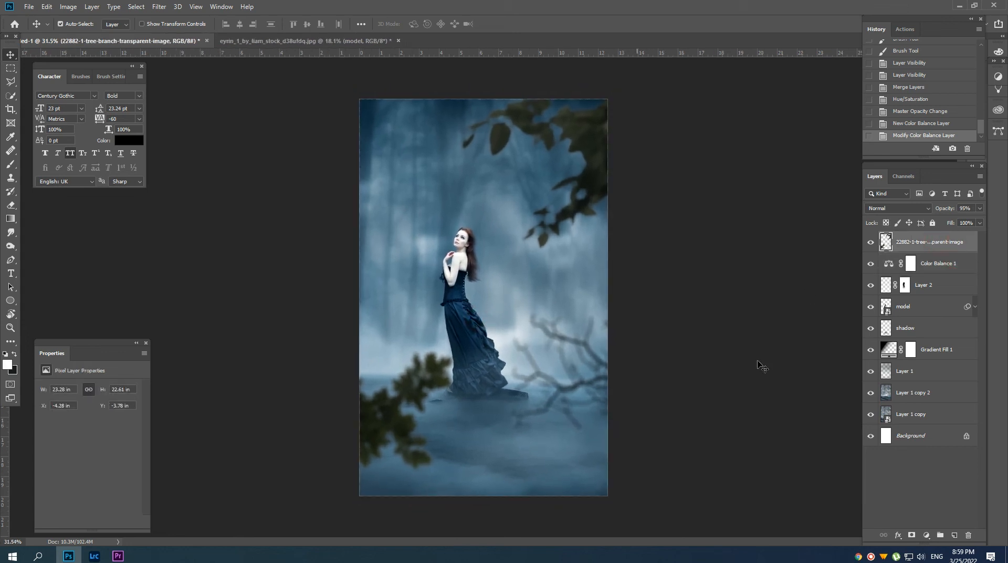
Duplicate the Gradient Fill 1 layer and place the copy at the top of the layer stack.
{"action": "left_click", "coordinate": [935, 358]}
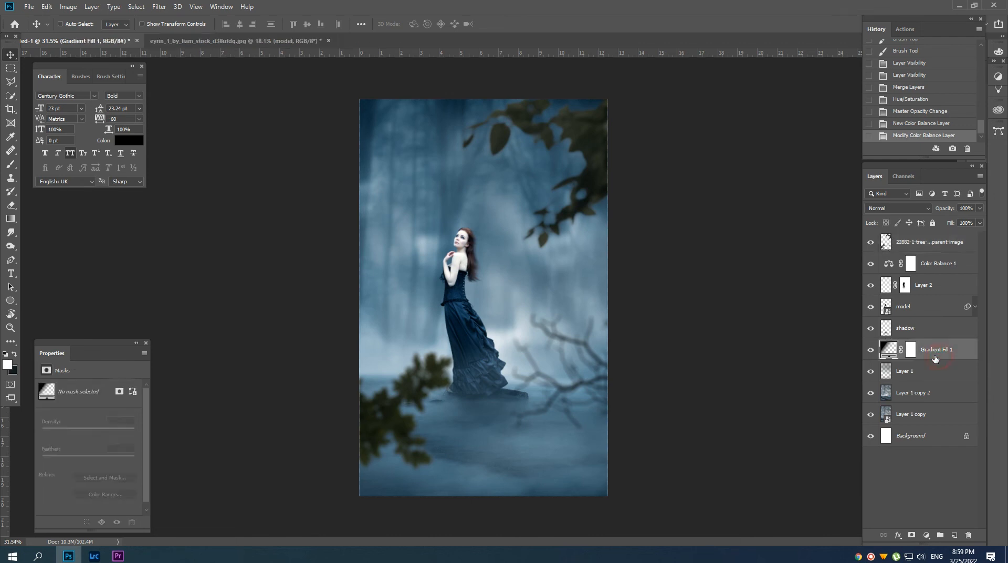
{"action": "key", "text": "ctrl+j"}
{"action": "left_click_drag", "start_coordinate": [932, 351], "coordinate": [913, 246]}
{"action": "mouse_move", "coordinate": [487, 272]}
{"action": "left_mouse_down"}
{"action": "mouse_move", "coordinate": [452, 273]}
{"action": "mouse_move", "coordinate": [485, 276]}
{"action": "left_mouse_up"}
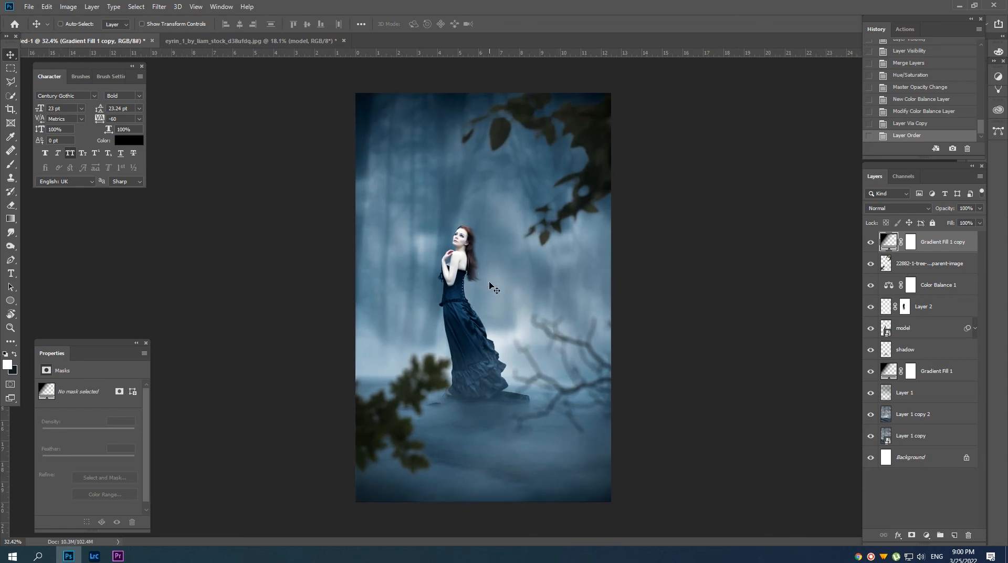
Stamp all visible layers into a new layer at the top of the stack and open it in the Camera Raw Filter.
{"action": "key", "text": "ctrl+shift+alt+e"}
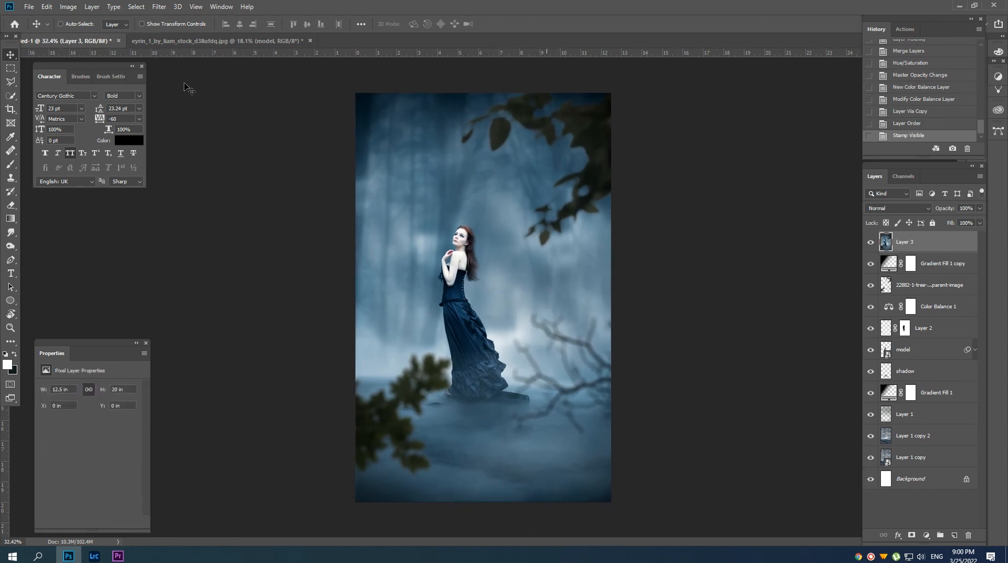
{"action": "left_click", "coordinate": [161, 7]}
{"action": "left_click", "coordinate": [179, 70]}
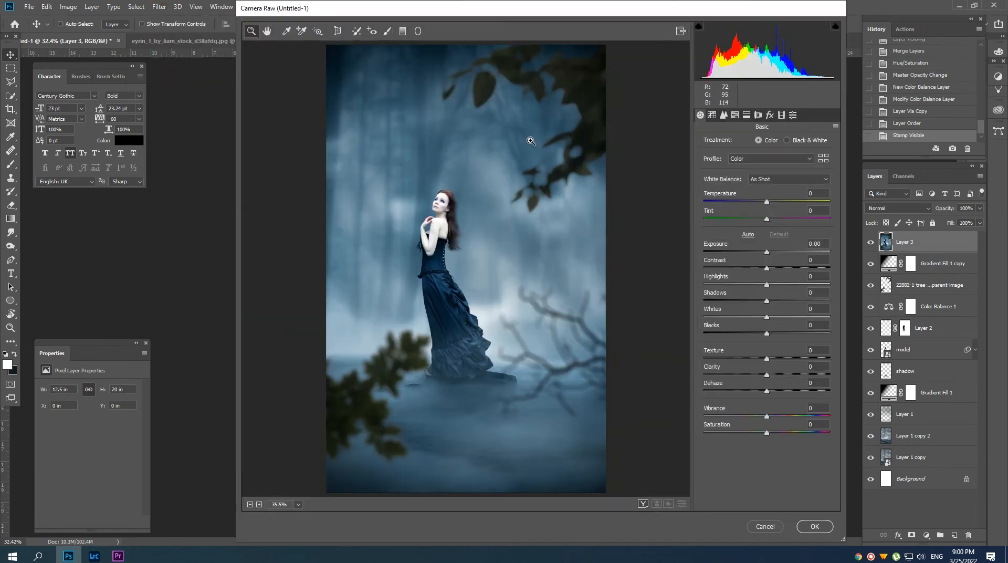
Darken the image's tones with Blacks at -46, Whites at -43, Highlights at -13 and Shadows at -8.
{"action": "left_click", "coordinate": [740, 334]}
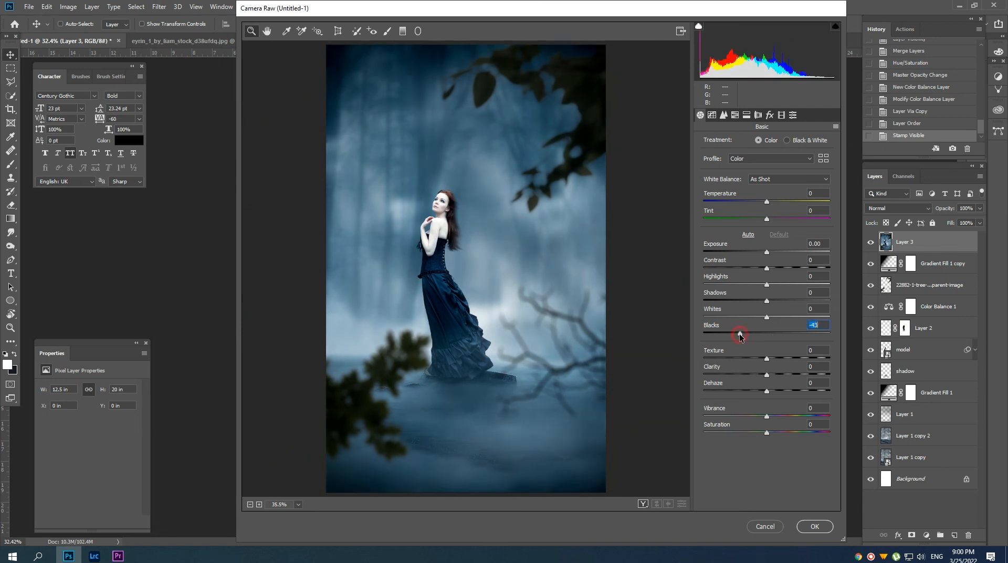
{"action": "left_click_drag", "start_coordinate": [739, 336], "coordinate": [739, 318]}
{"action": "left_click", "coordinate": [744, 317]}
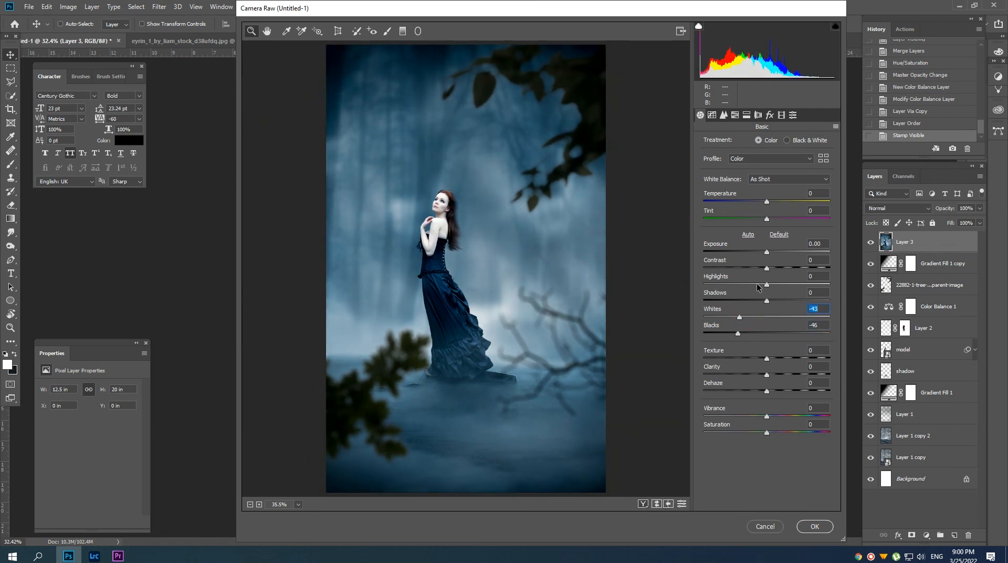
{"action": "left_click", "coordinate": [757, 285]}
{"action": "left_click", "coordinate": [759, 301]}
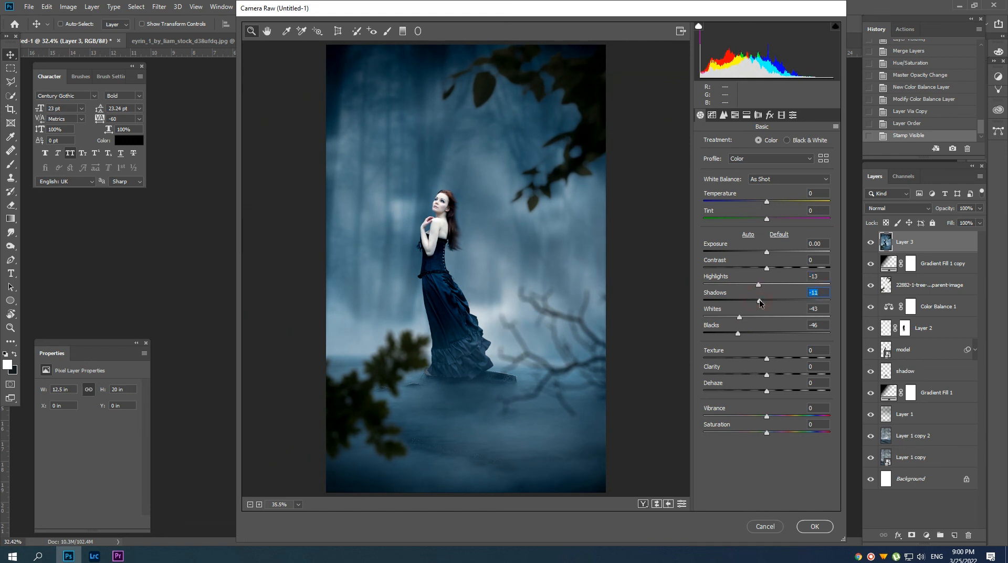
{"action": "left_click_drag", "start_coordinate": [759, 303], "coordinate": [761, 302]}
Set Clarity to +33, Vibrance to +57 and Saturation to -8 for the stamped layer.
{"action": "left_click", "coordinate": [785, 373]}
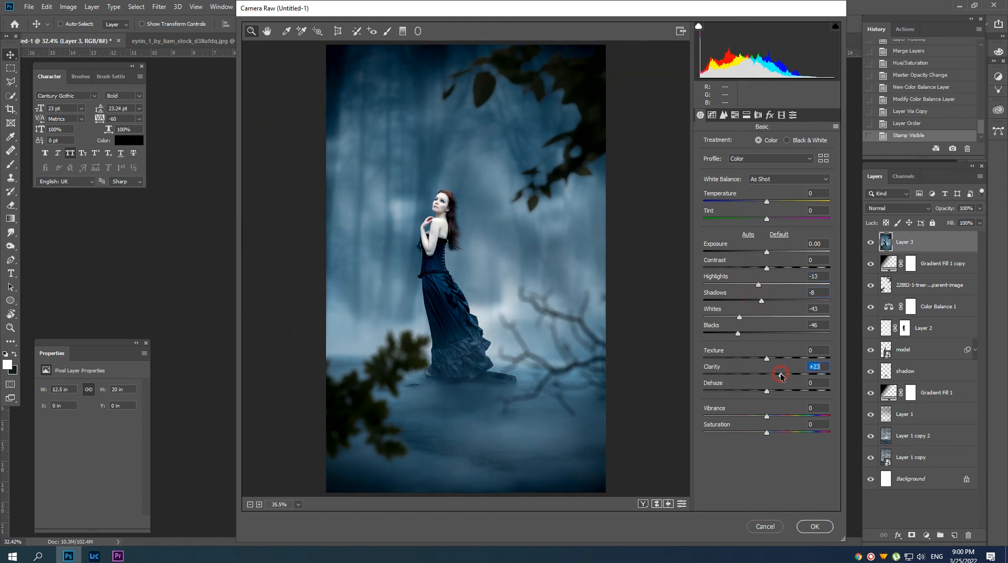
{"action": "left_click_drag", "start_coordinate": [789, 374], "coordinate": [787, 374]}
{"action": "left_click_drag", "start_coordinate": [783, 415], "coordinate": [803, 414]}
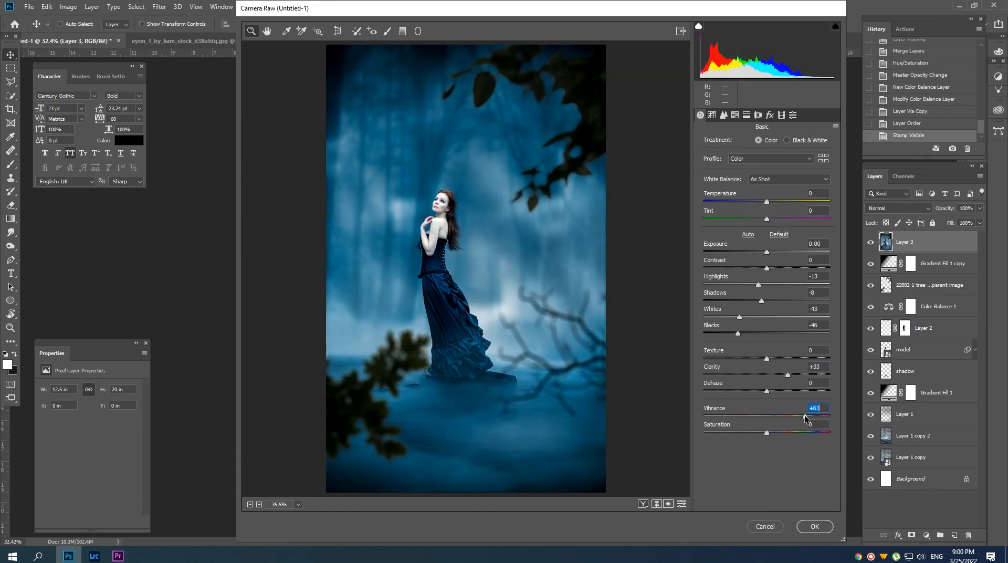
{"action": "left_click", "coordinate": [762, 433]}
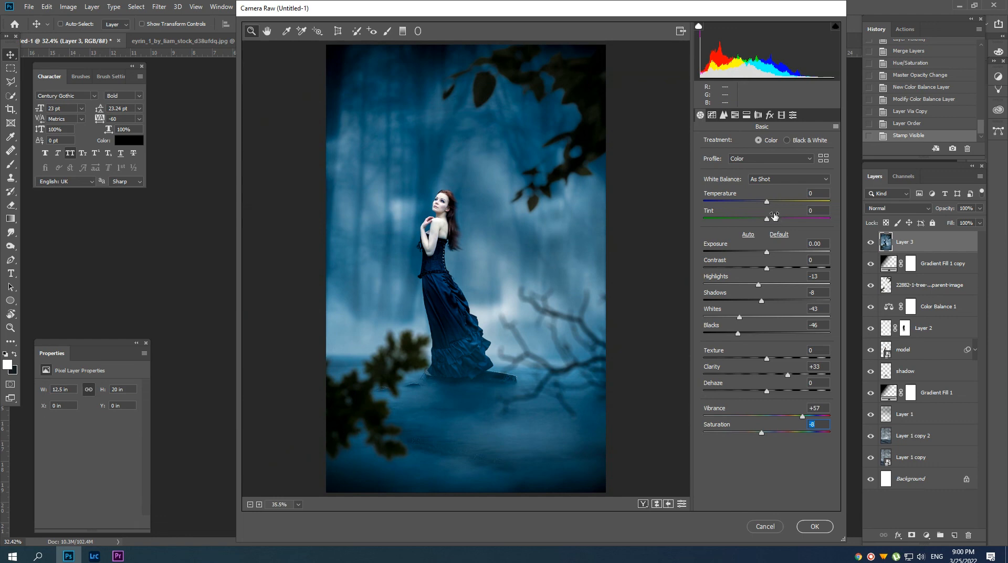
Set Tint to +4 and Temperature to -2, and add sharpening Amount 63 with Color noise reduction 16.
{"action": "left_click_drag", "start_coordinate": [768, 219], "coordinate": [765, 204]}
{"action": "left_click", "coordinate": [767, 203]}
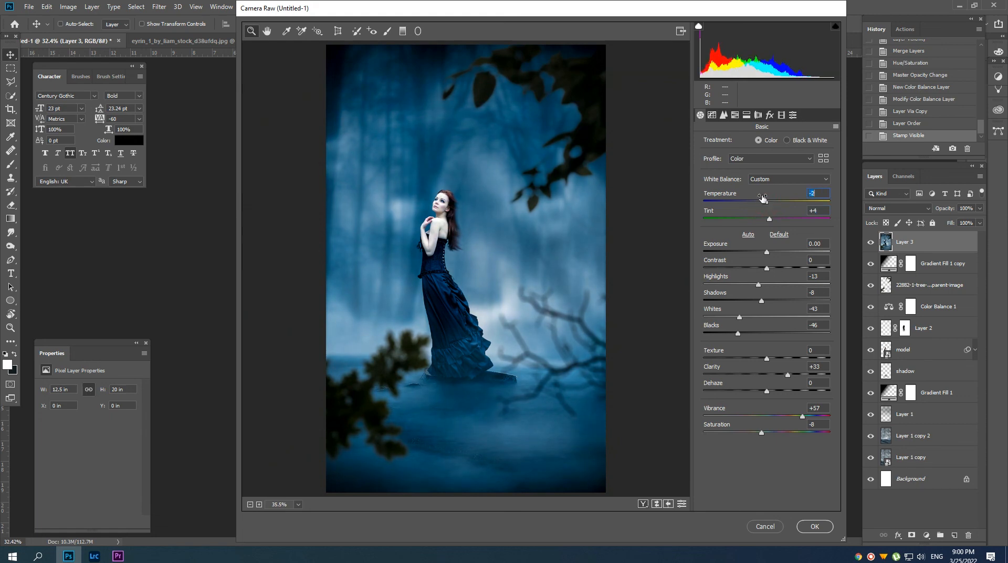
{"action": "left_click", "coordinate": [723, 115]}
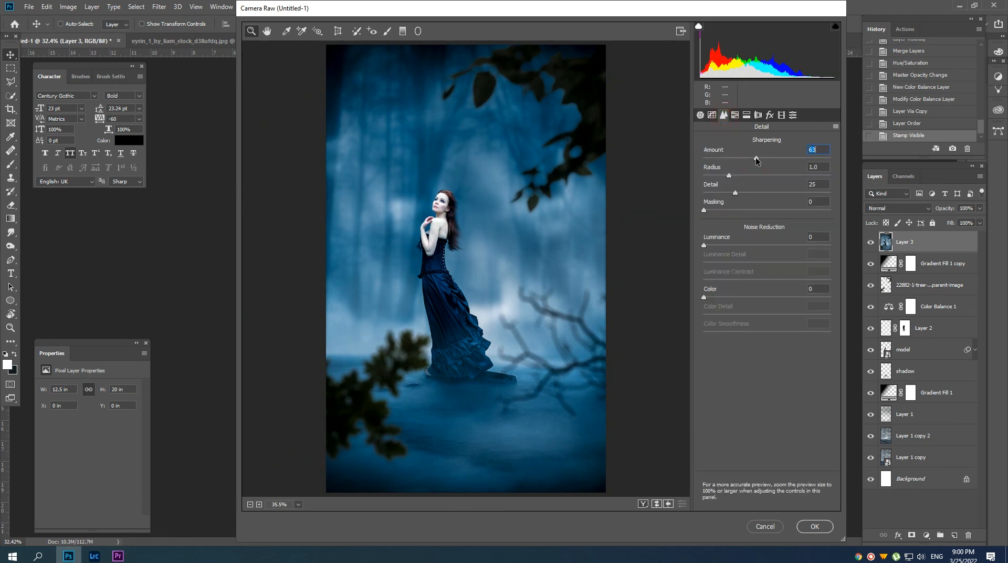
{"action": "left_click_drag", "start_coordinate": [714, 297], "coordinate": [723, 296]}
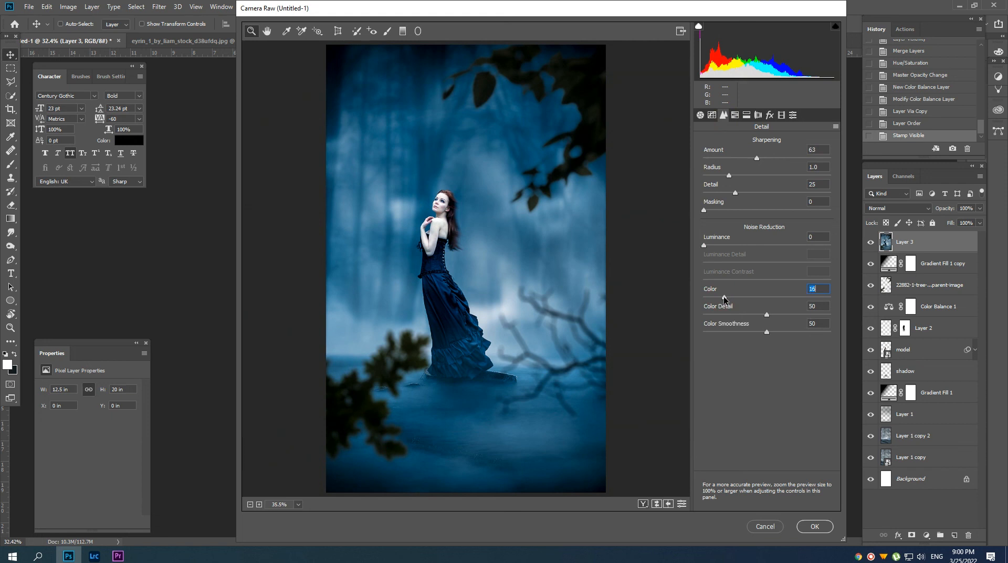
In the HSL adjustments, raise the saturation of Reds to +18 and slightly increase Oranges and Purples.
{"action": "left_click", "coordinate": [741, 118]}
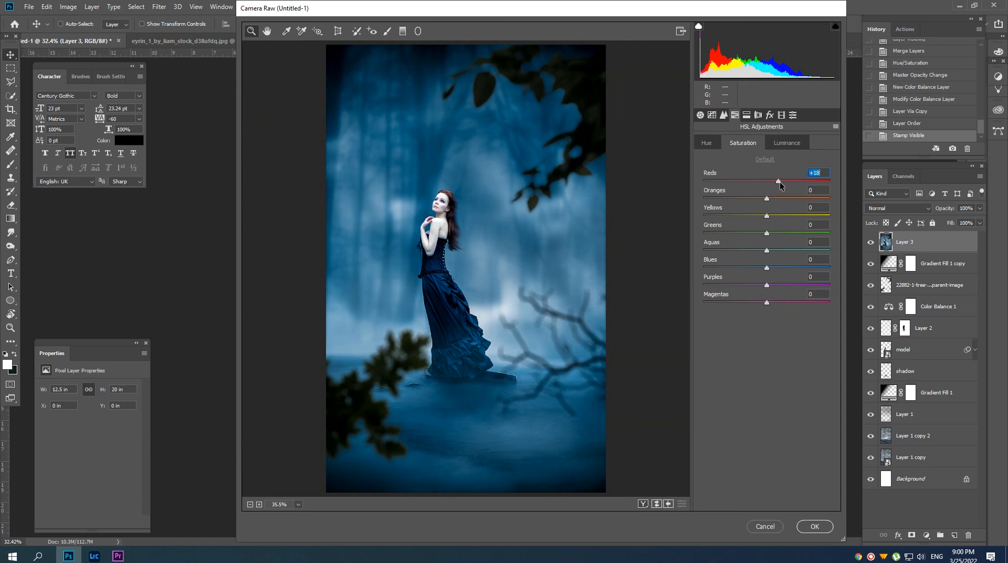
{"action": "left_click_drag", "start_coordinate": [767, 200], "coordinate": [775, 200]}
{"action": "left_click", "coordinate": [773, 286]}
Lower the HSL luminance of Aquas to -9, slightly darken Blues, and apply the Camera Raw grading.
{"action": "left_click", "coordinate": [781, 145]}
{"action": "left_click", "coordinate": [761, 250]}
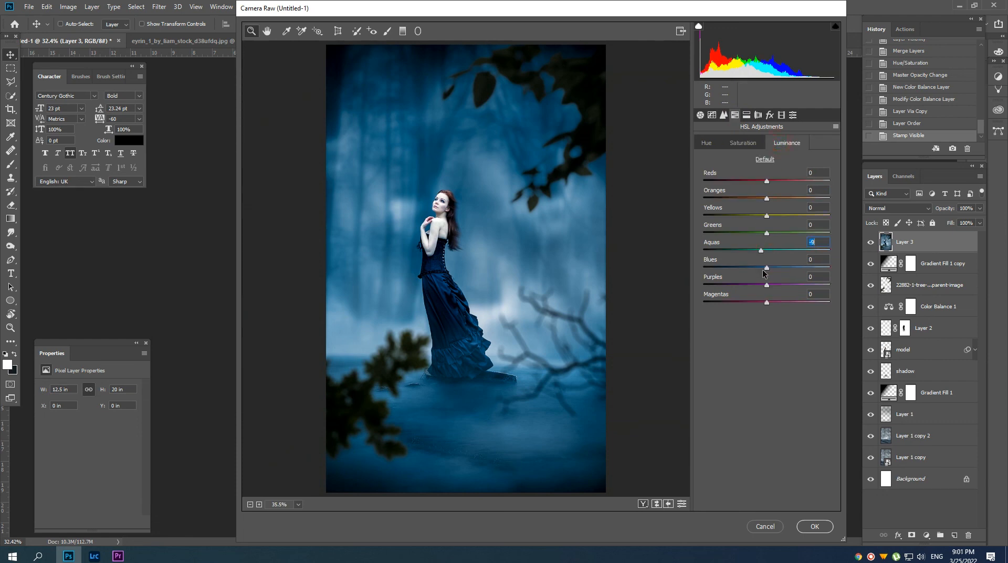
{"action": "left_click_drag", "start_coordinate": [759, 272], "coordinate": [754, 271]}
{"action": "left_click", "coordinate": [808, 525]}
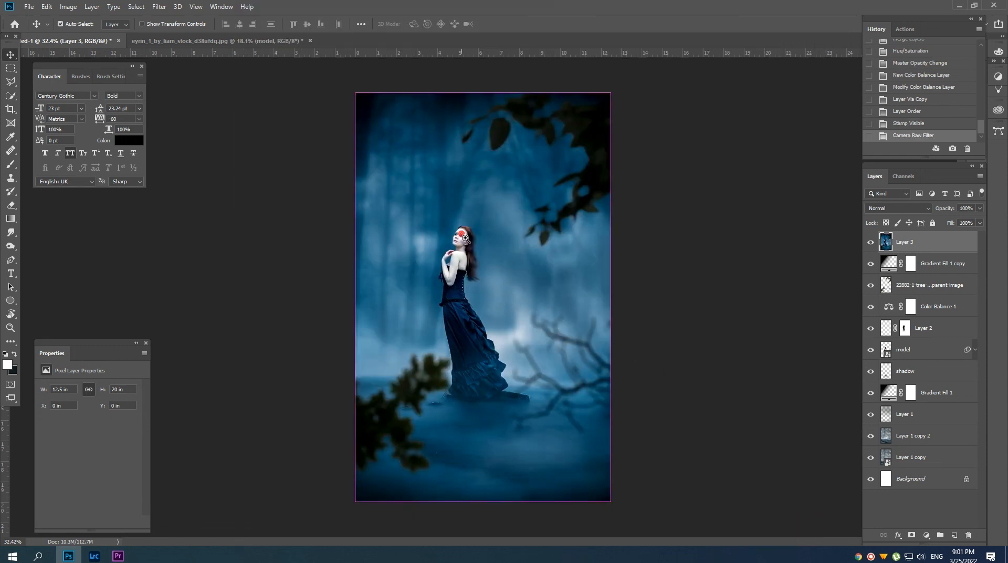
Compare the composite with and without the Camera Raw grading by toggling the visibility of Layer 3.
{"action": "left_click_drag", "start_coordinate": [463, 235], "coordinate": [458, 298]}
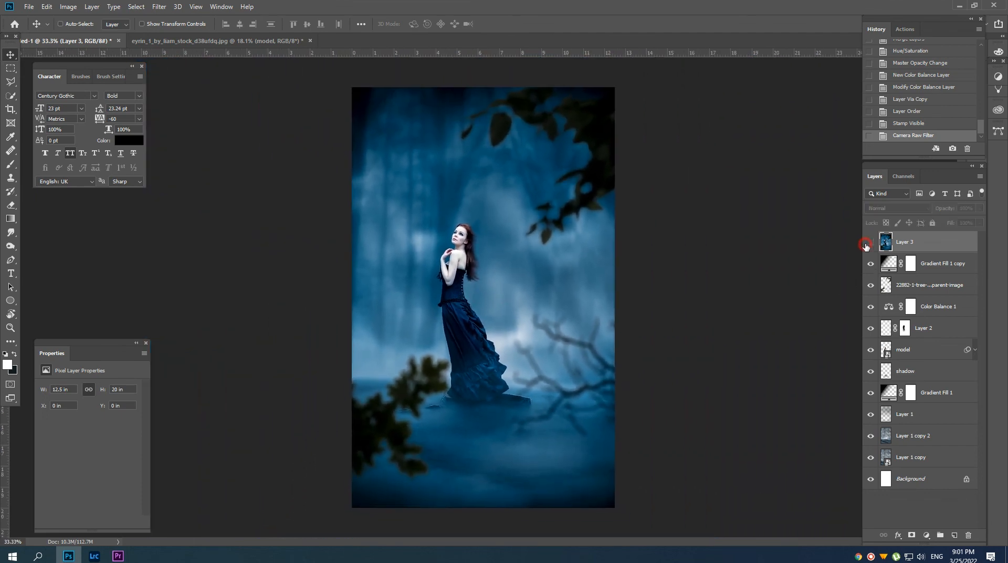
{"action": "left_click", "coordinate": [869, 242]}
{"action": "left_click", "coordinate": [870, 243]}
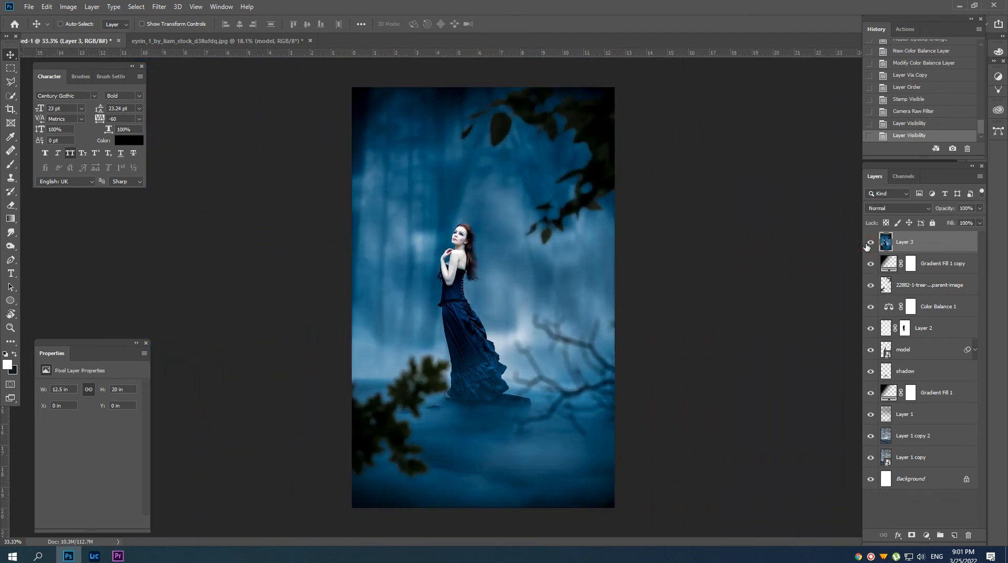
{"action": "left_click", "coordinate": [869, 243]}
{"action": "left_click", "coordinate": [869, 242]}
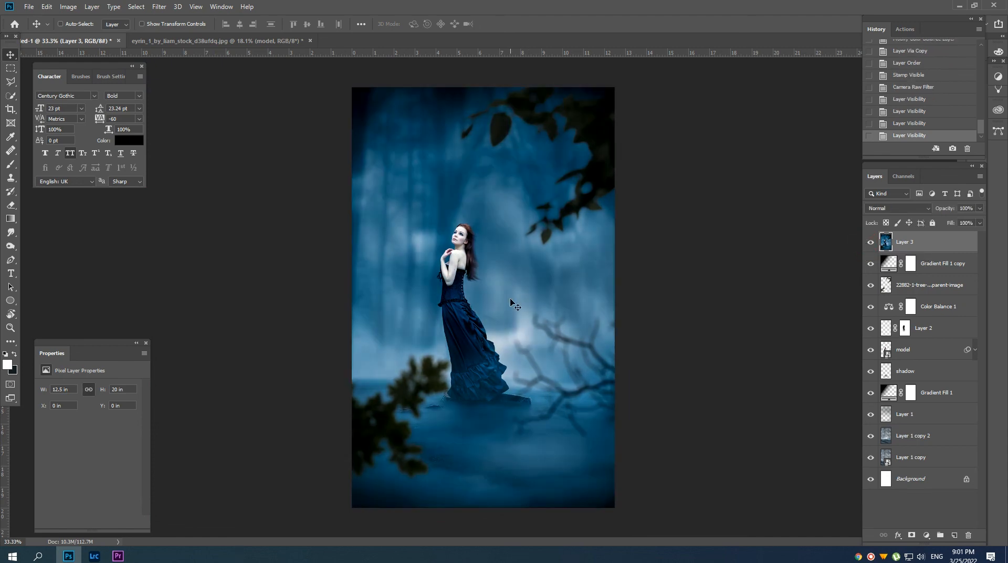